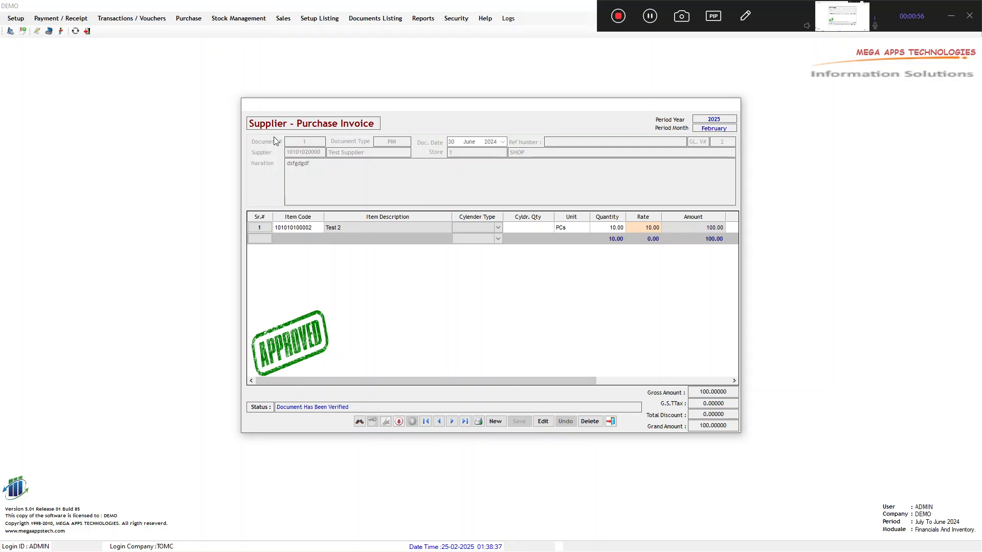
left_click(495, 421)
double_click(311, 152)
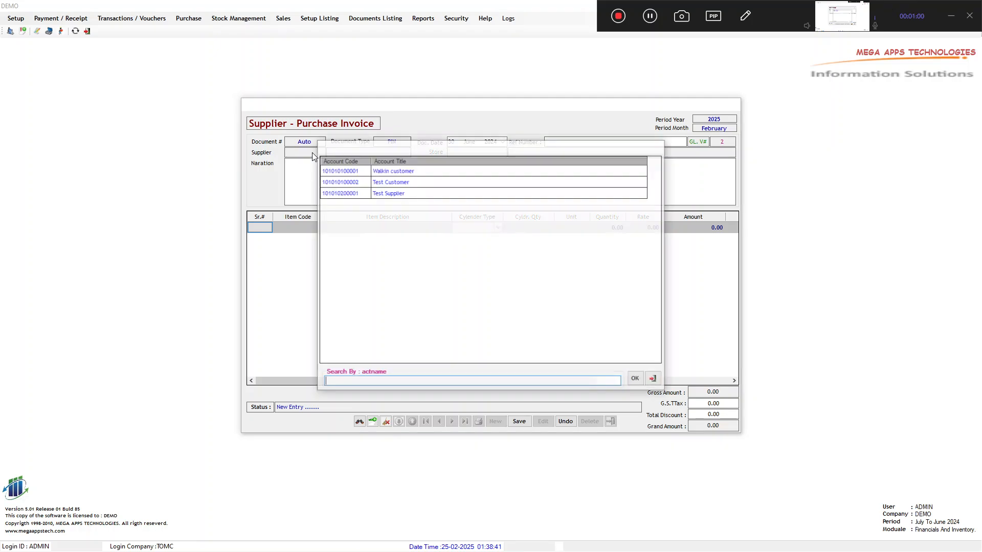
double_click(404, 193)
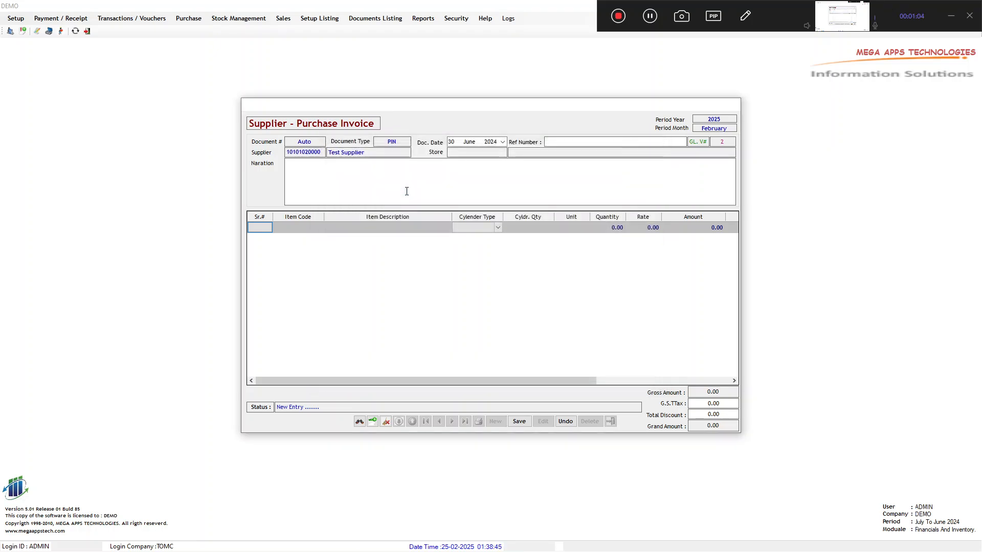
double_click(470, 153)
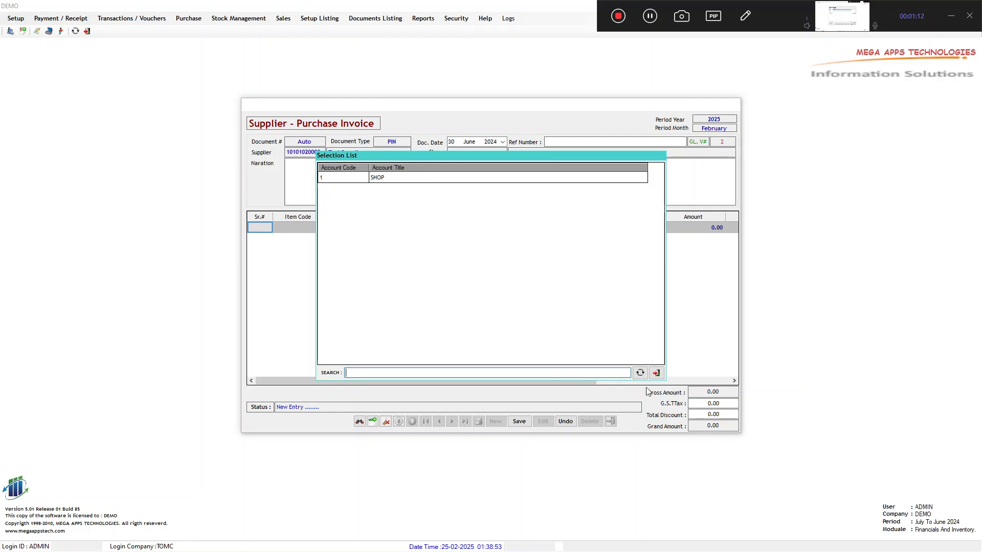
left_click(656, 373)
left_click(565, 421)
left_click(610, 422)
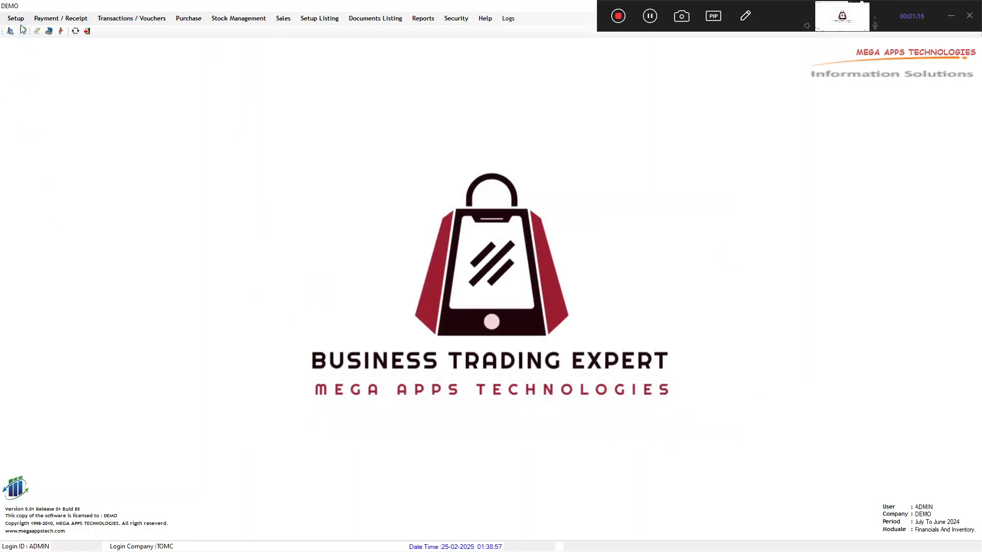
- Create and save a new warehouse with the name and description TEST WH
left_click(21, 22)
left_click(62, 196)
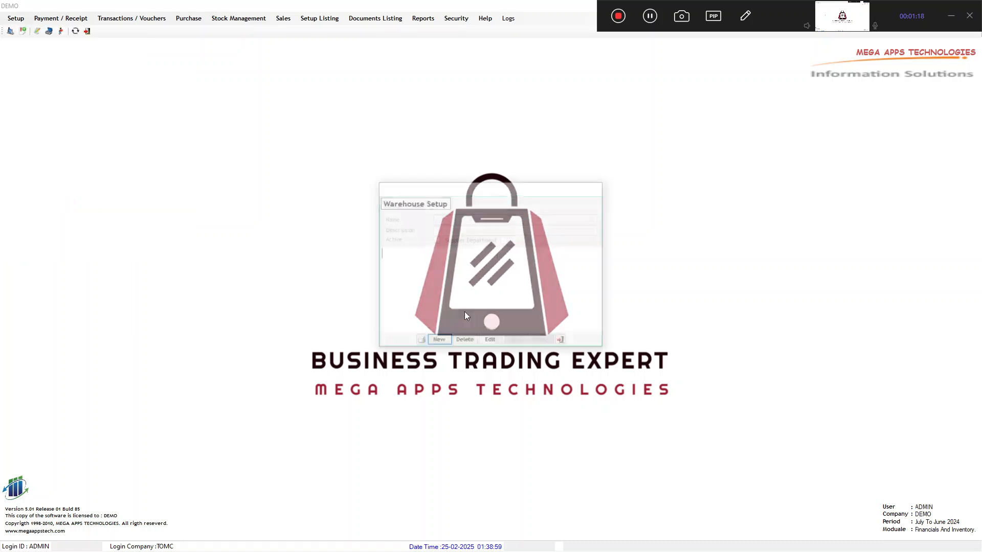
left_click(438, 341)
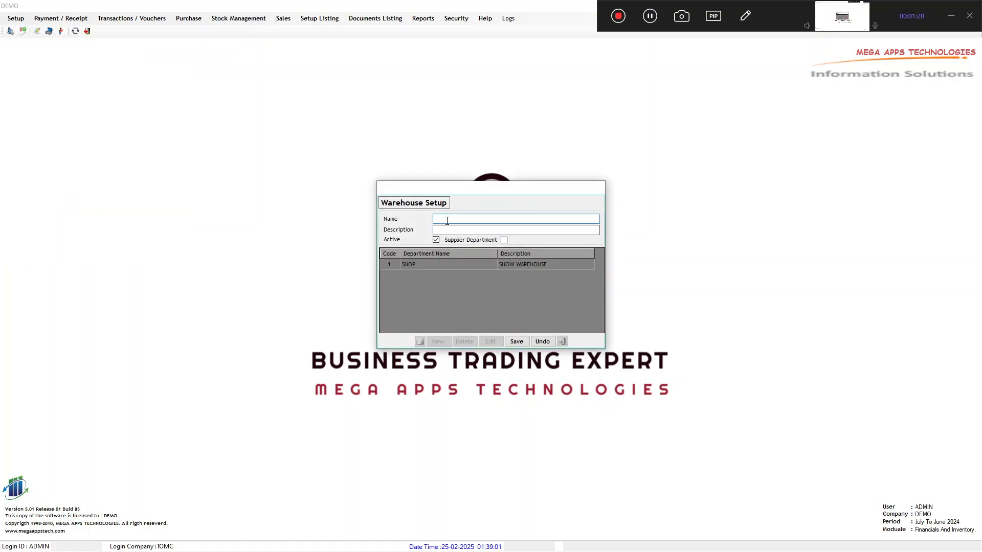
type("TEST WH")
left_click(462, 229)
type("TEST WH")
left_click(515, 341)
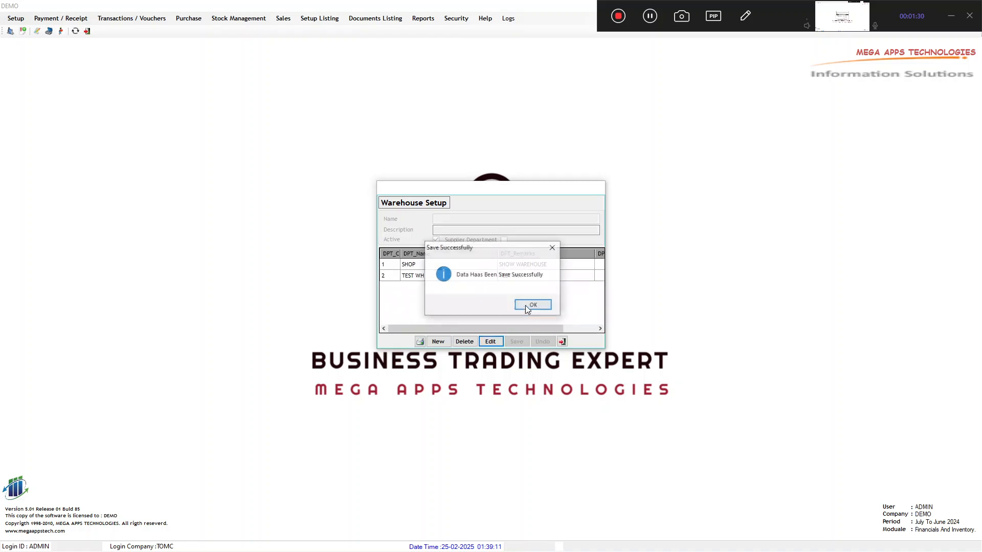
left_click(529, 305)
left_click(562, 341)
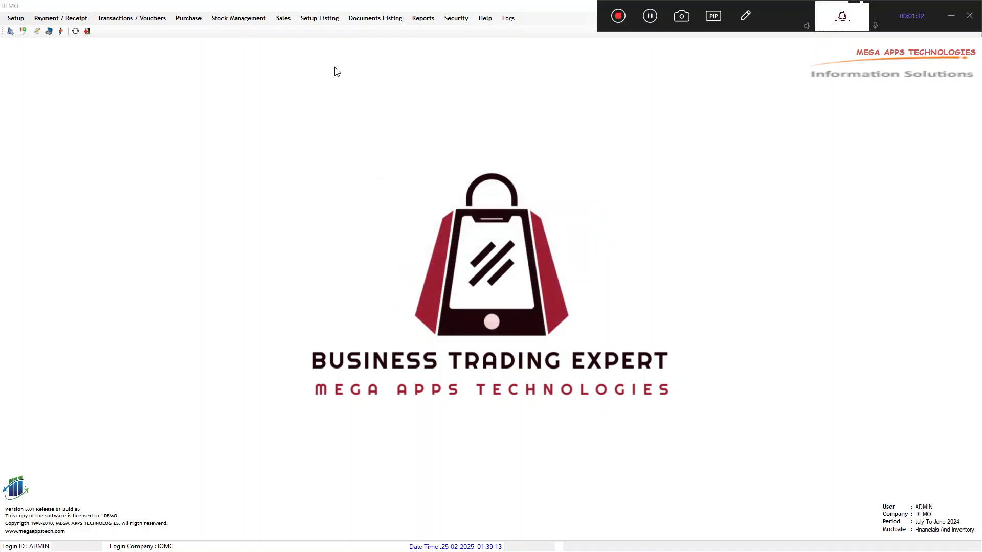
- Start a new purchase invoice for Test Supplier with SHOP as the store
left_click(194, 26)
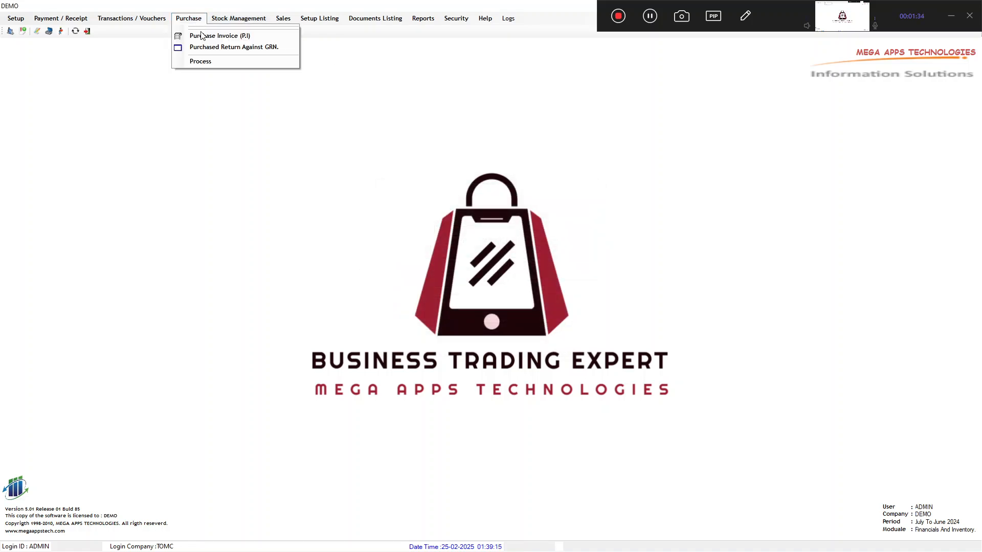
left_click(202, 36)
left_click(495, 422)
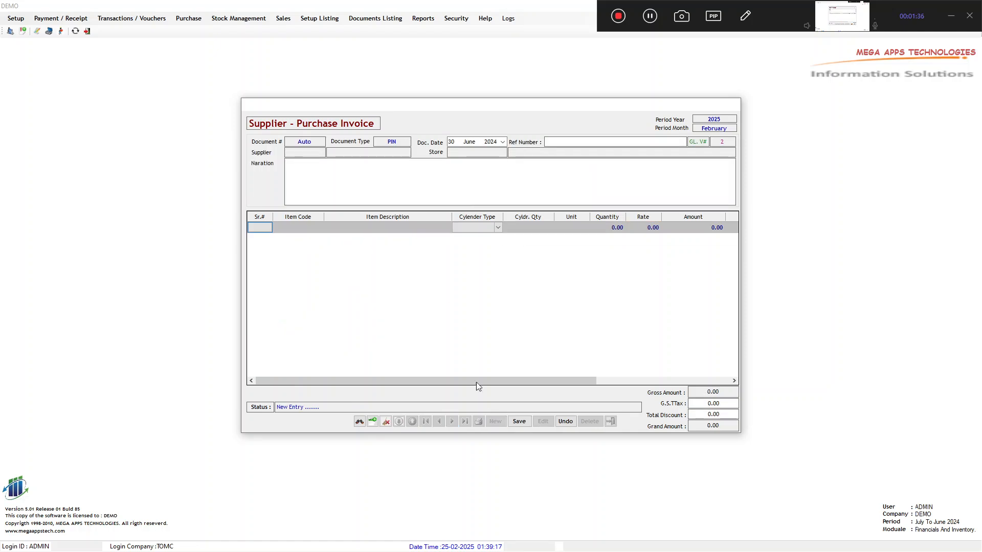
left_click(309, 158)
double_click(374, 194)
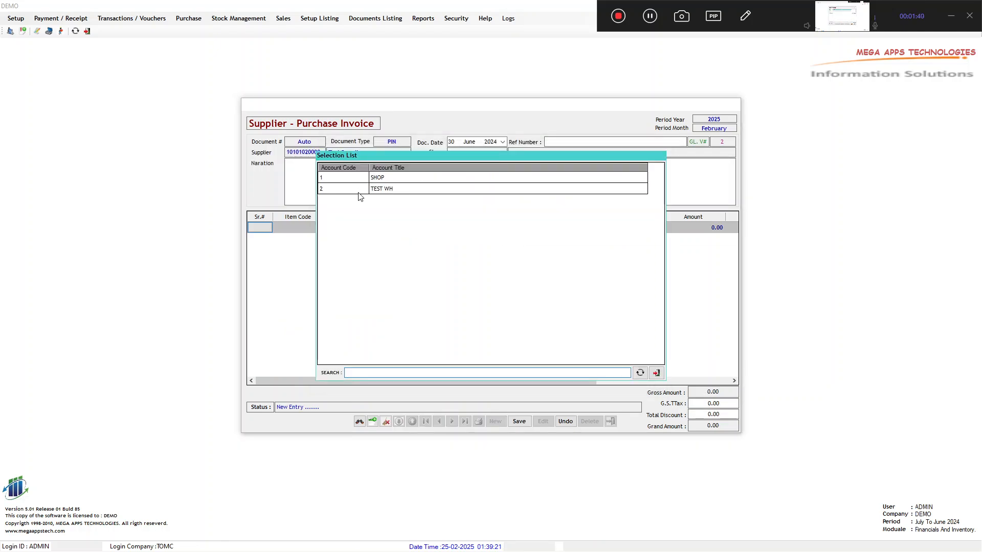
double_click(381, 177)
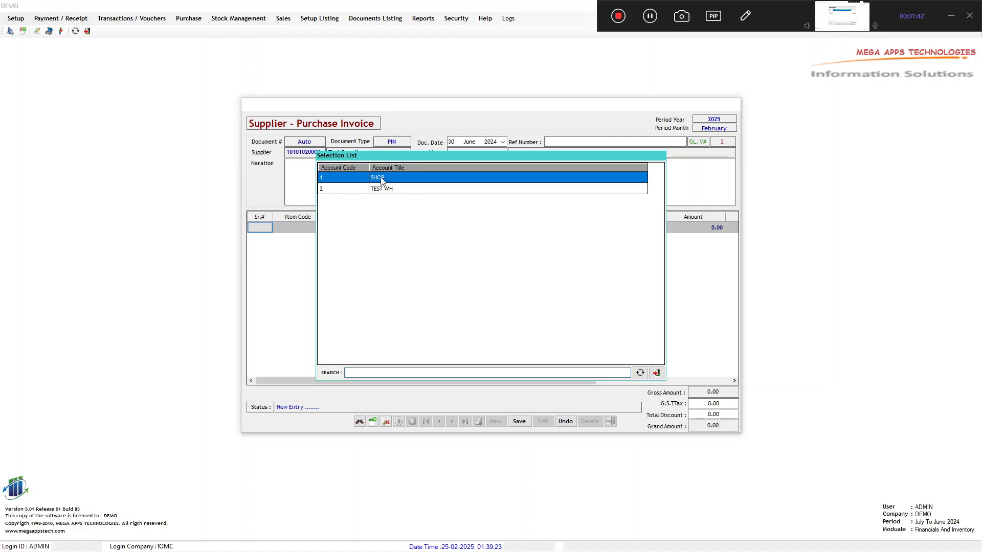
- Enter the supplier's bill number as the invoice reference and "test description" as the narration
left_click(566, 143)
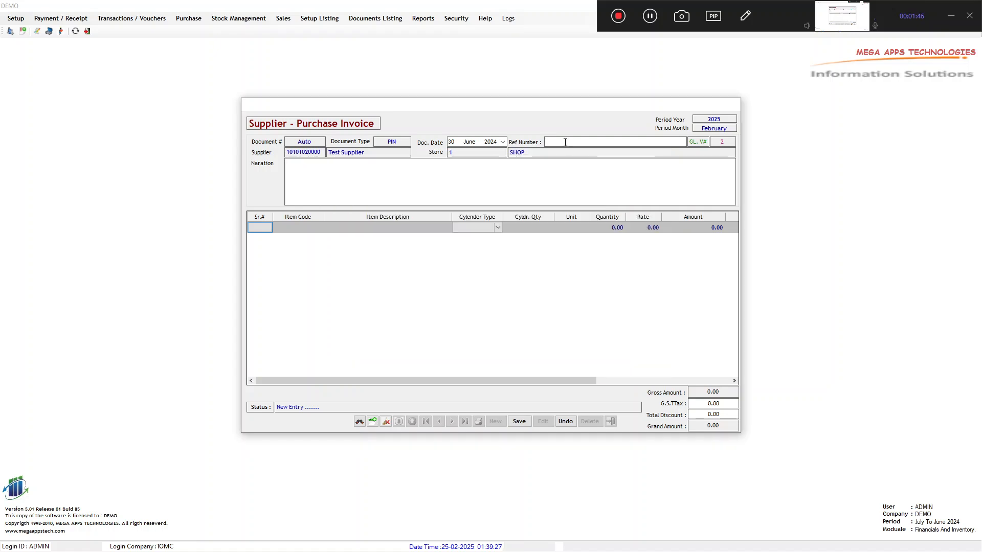
type("Bill # 12345")
type("est")
type(" description")
- Add a line to the purchase invoice for the item Test Item
left_click(373, 422)
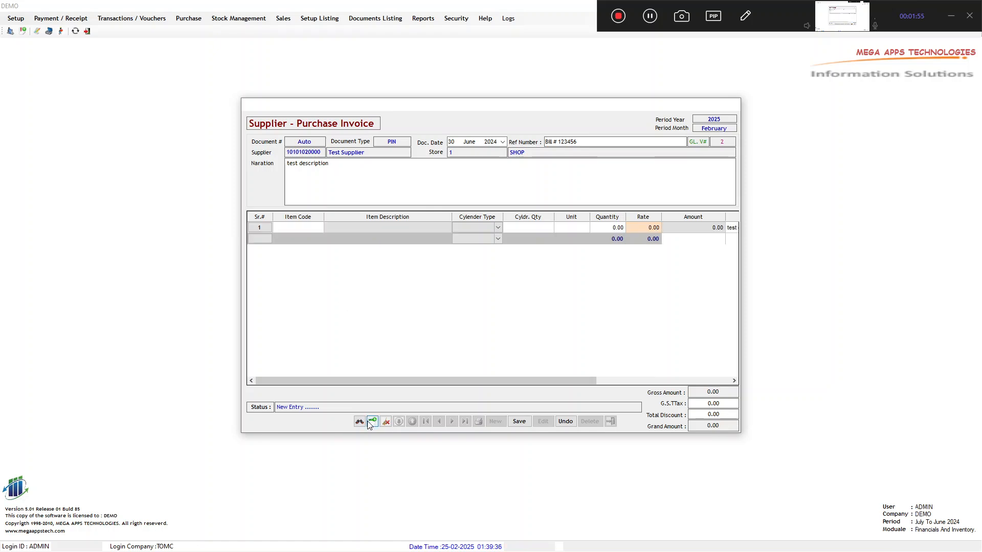
double_click(297, 227)
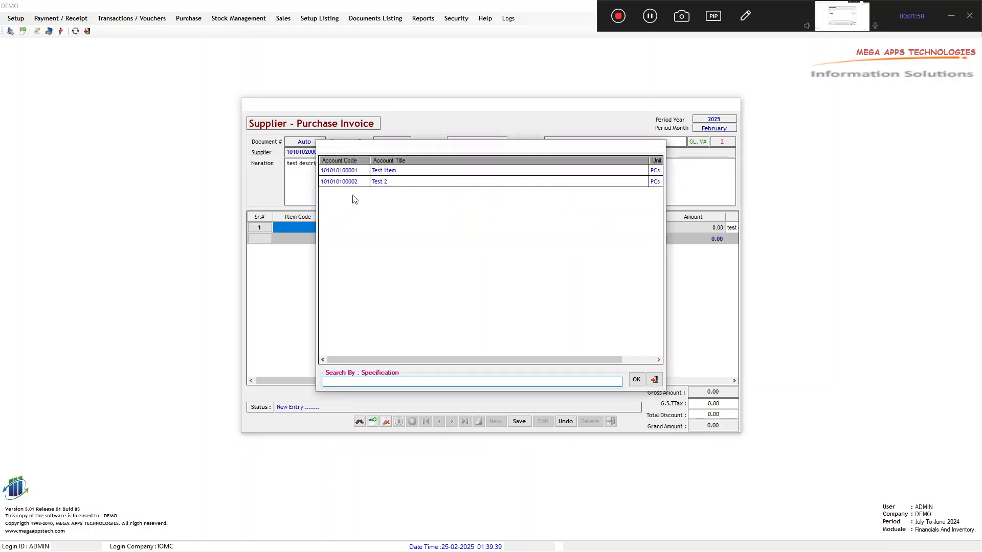
double_click(362, 170)
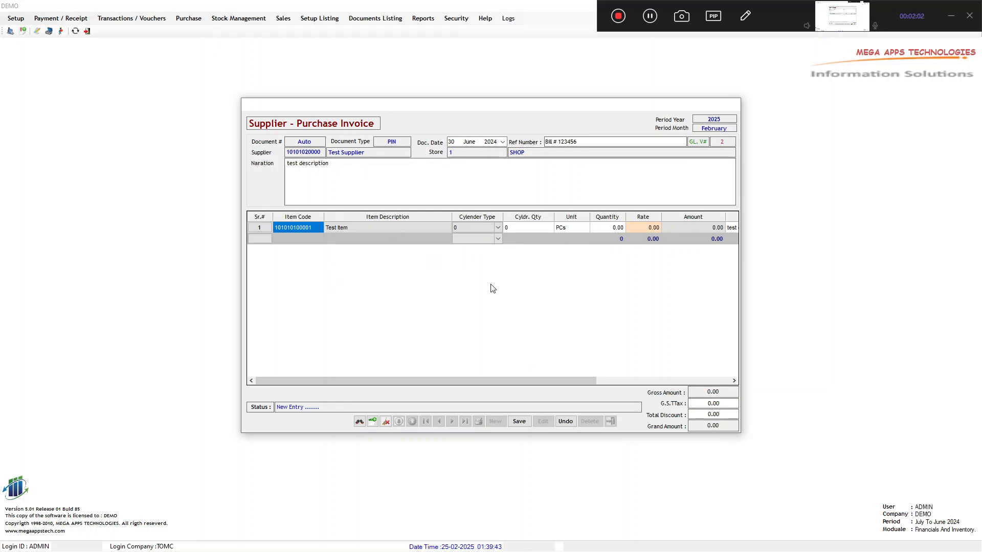
- Set the Test Item line's quantity to 100 and its rate to 2
left_click_drag(566, 382, 644, 384)
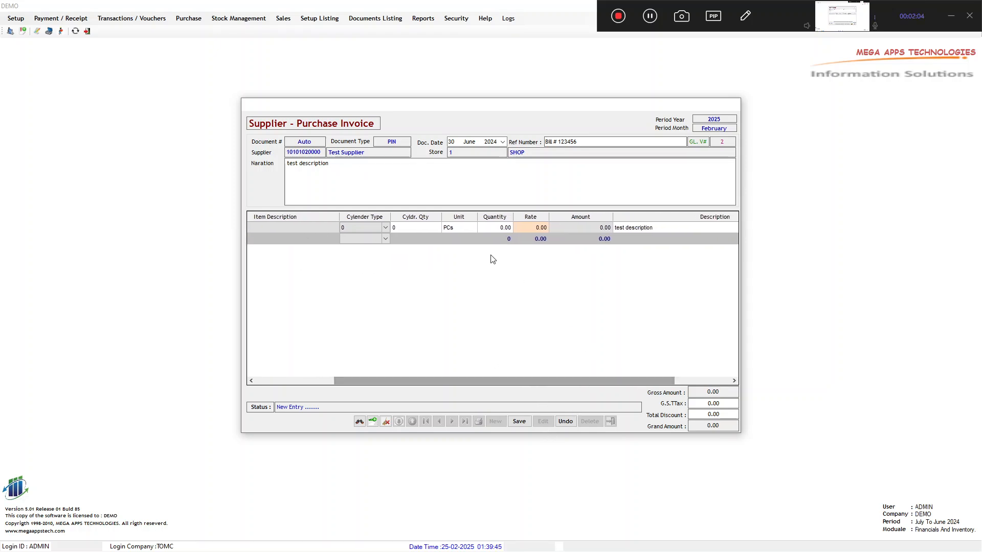
left_click(502, 227)
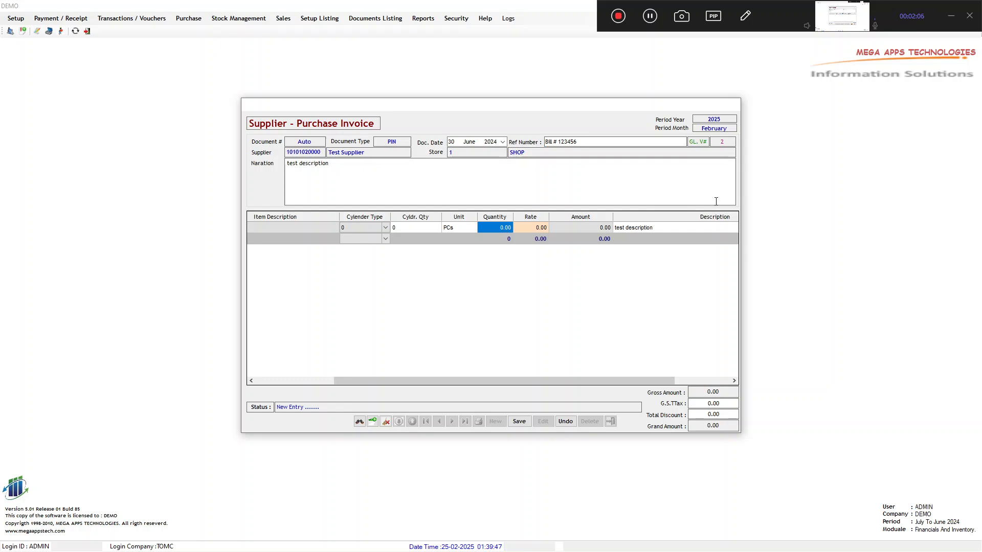
type("100")
key("Return")
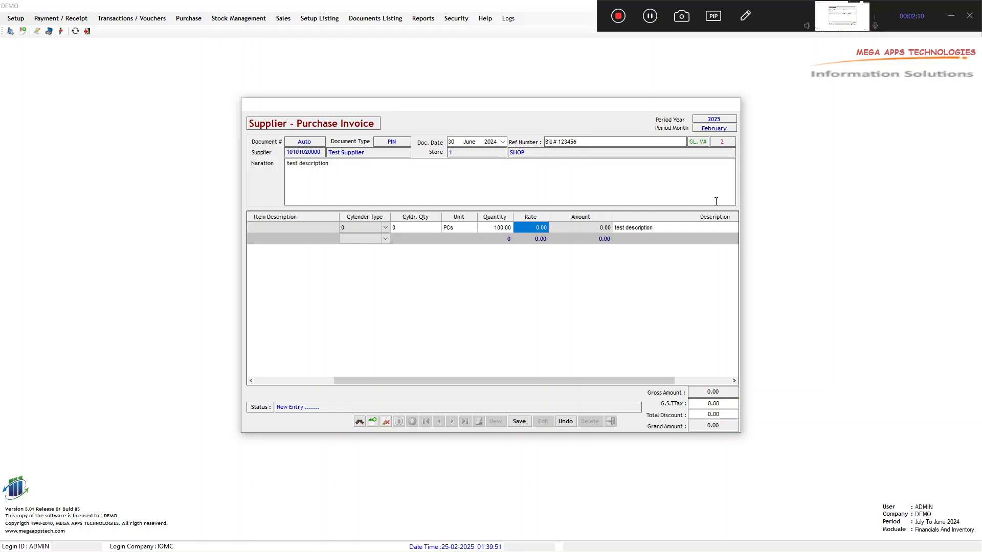
type("2")
key("Return")
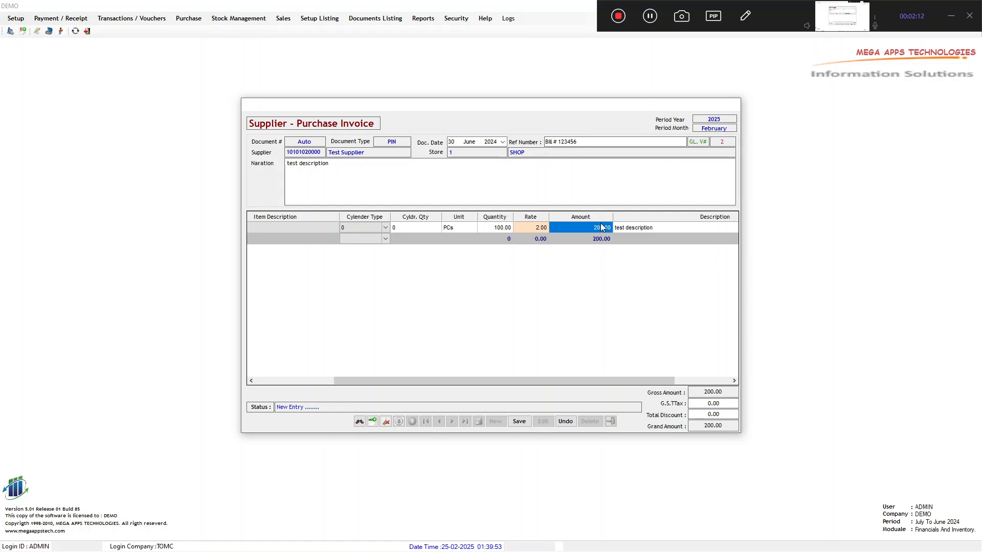
left_click(663, 228)
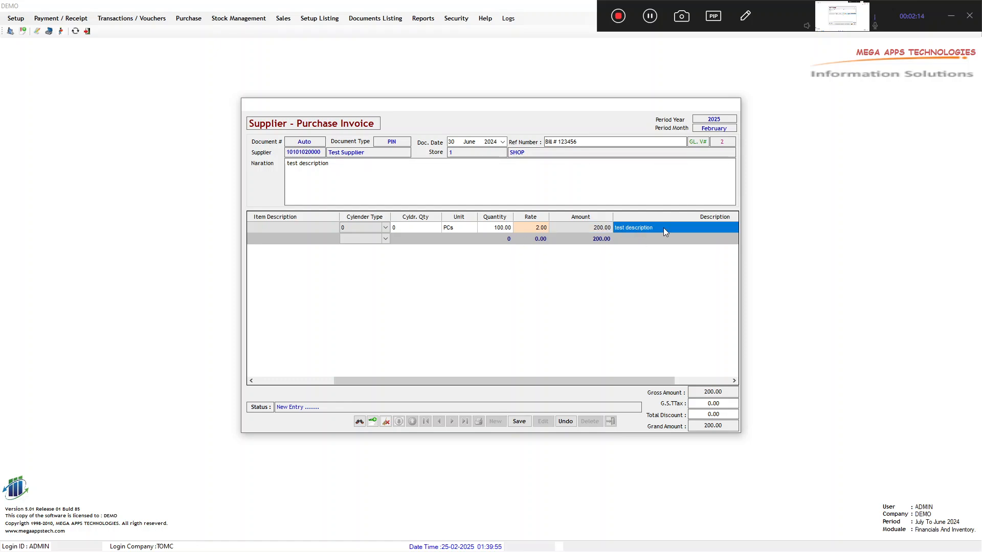
- Save the purchase invoice and verify it, confirming both operations
left_click(519, 422)
left_click(495, 306)
left_click(538, 305)
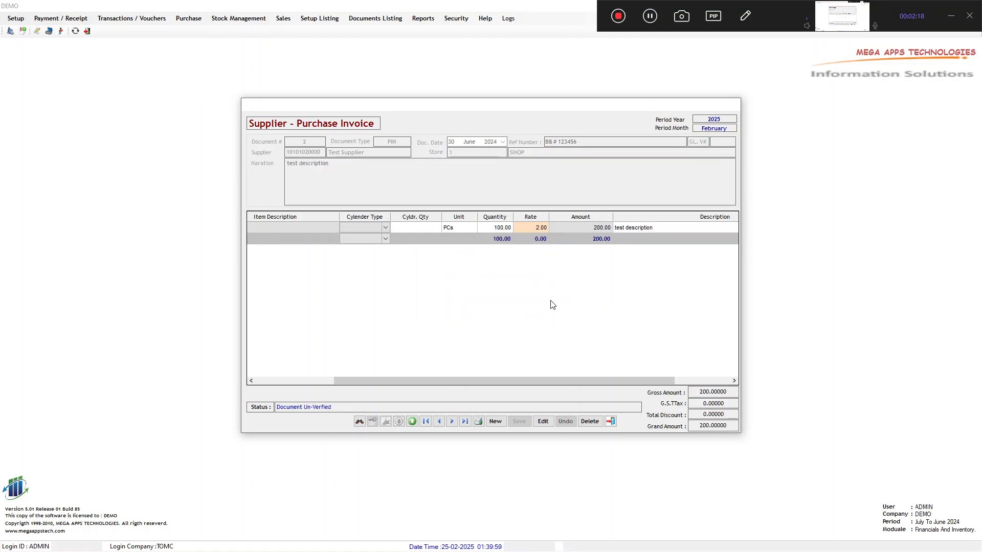
left_click(412, 421)
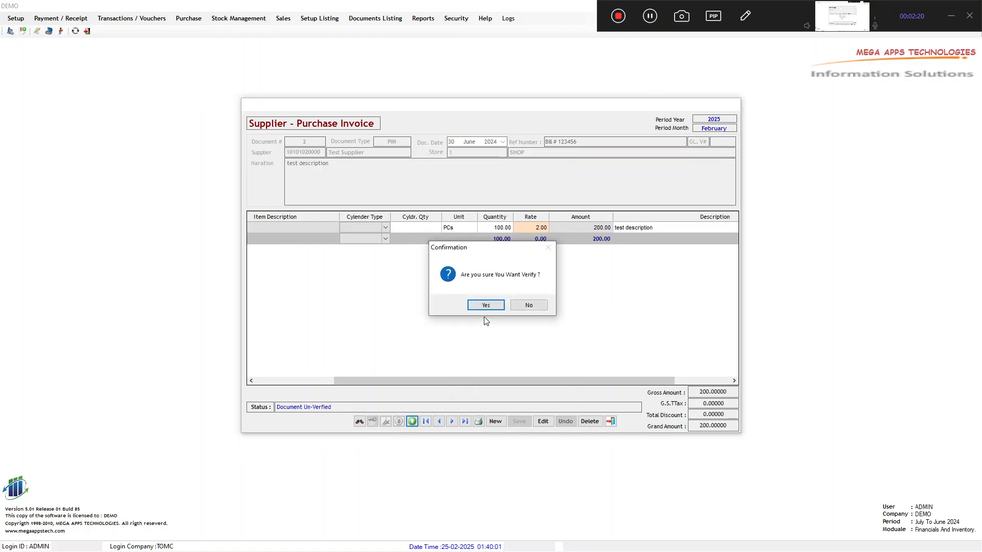
left_click(485, 306)
left_click(535, 306)
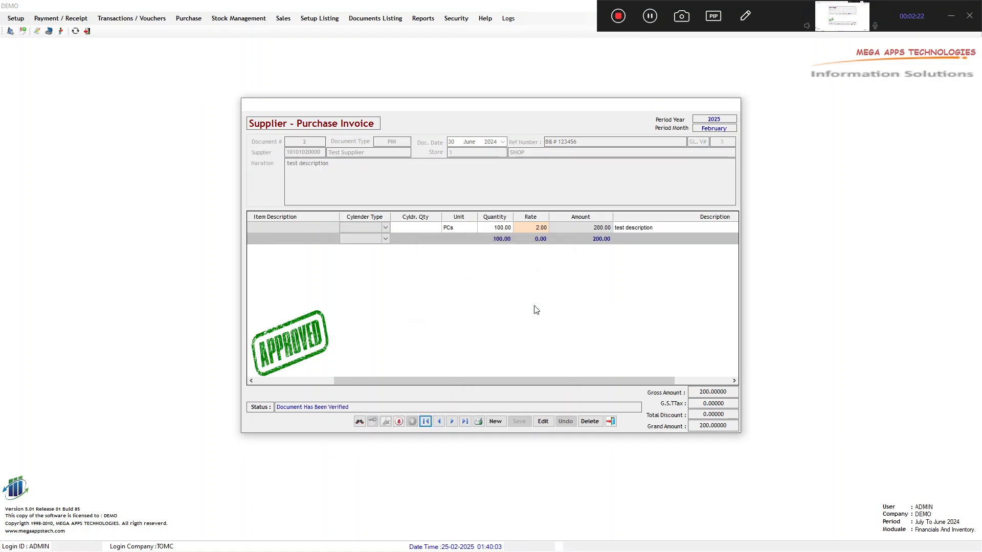
- Review the approved invoice's item line and the previous purchase invoice, and close the invoice form
left_click_drag(637, 382, 559, 381)
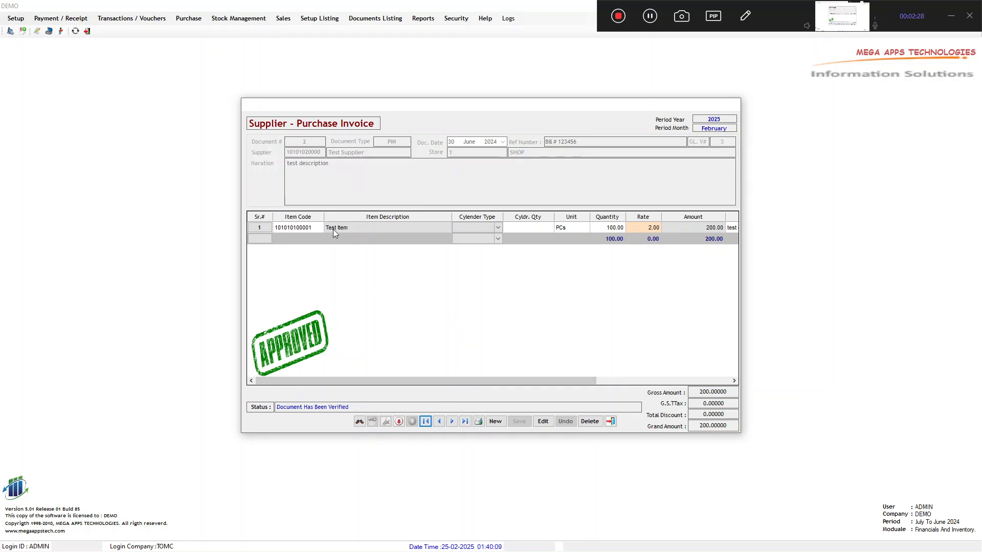
left_click(440, 422)
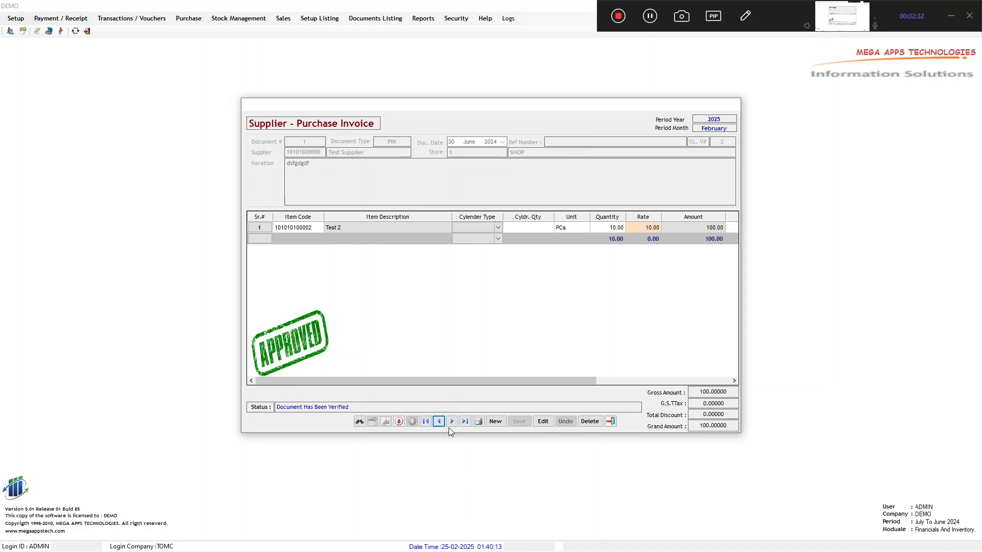
left_click(452, 422)
left_click(612, 422)
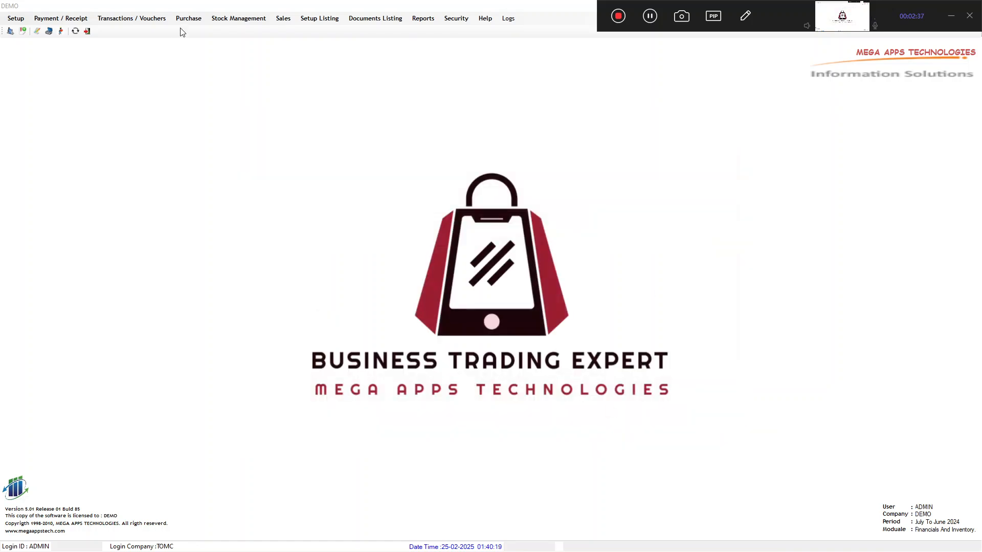
- Run the Current Stock Status report for Test Item through Test 2 in the SHOP department, check the quantities and close it
left_click(423, 18)
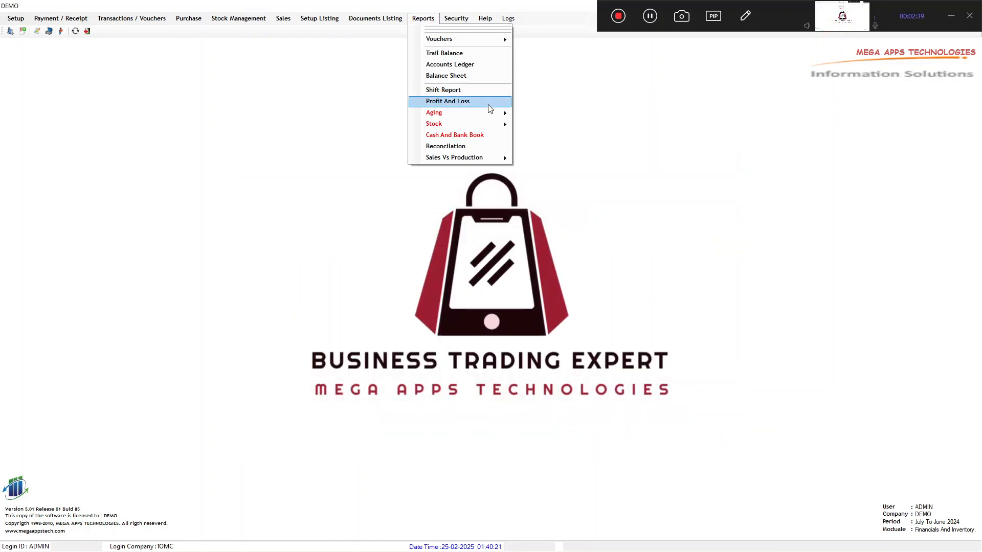
mouse_move(486, 127)
left_click(565, 127)
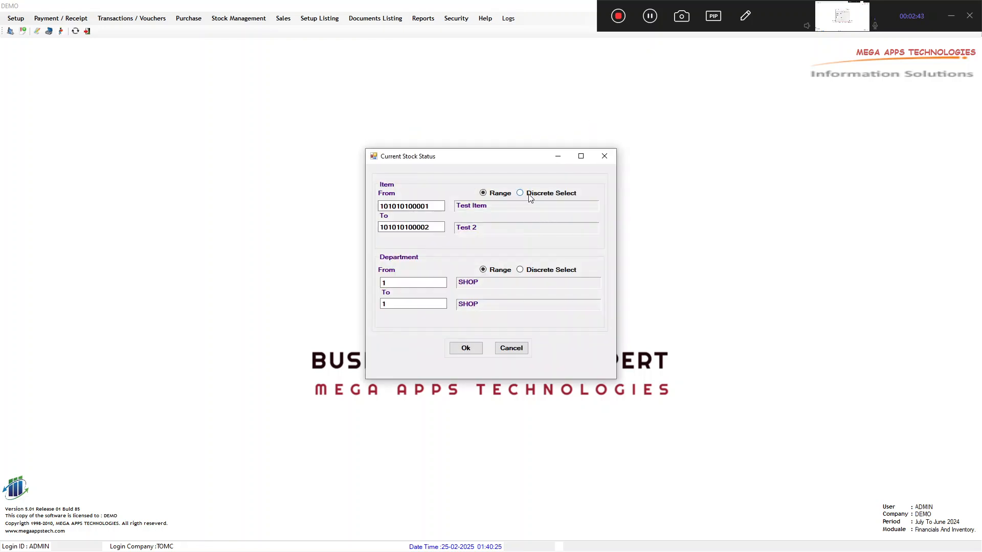
left_click(474, 348)
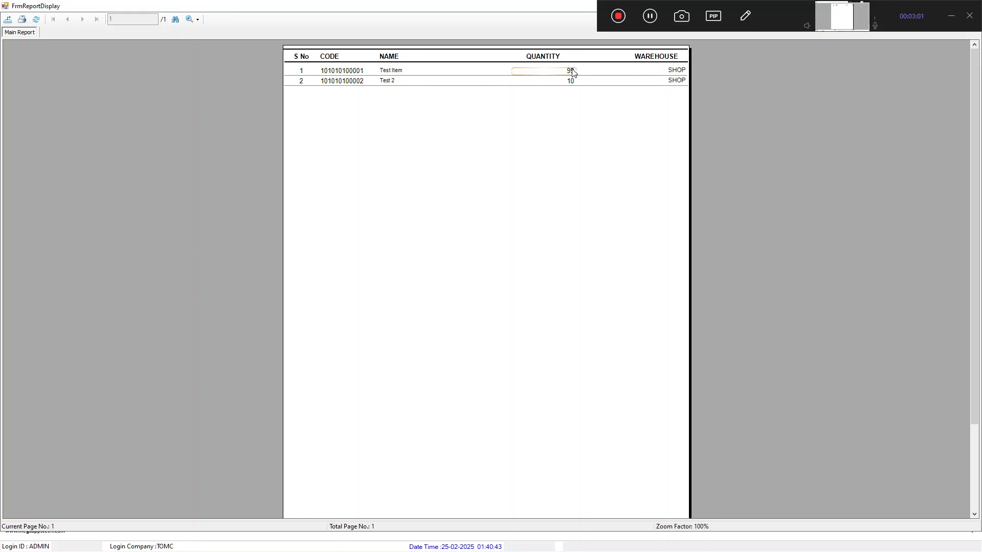
double_click(534, 11)
left_click(756, 109)
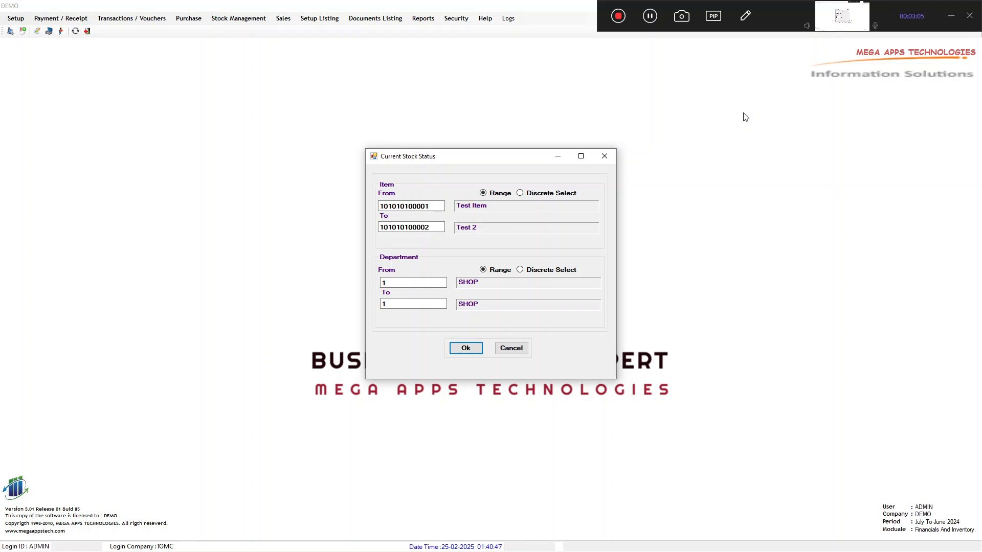
- Examine the item setup details of Test Item and Test 2, including their stock check setting, and close the product setup
left_click(19, 21)
left_click(20, 21)
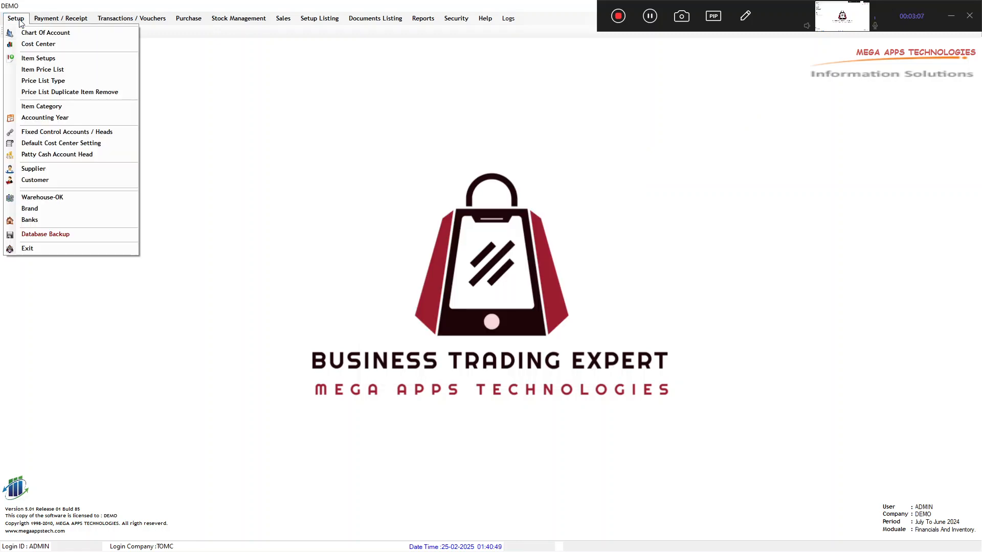
left_click(32, 60)
left_click(71, 98)
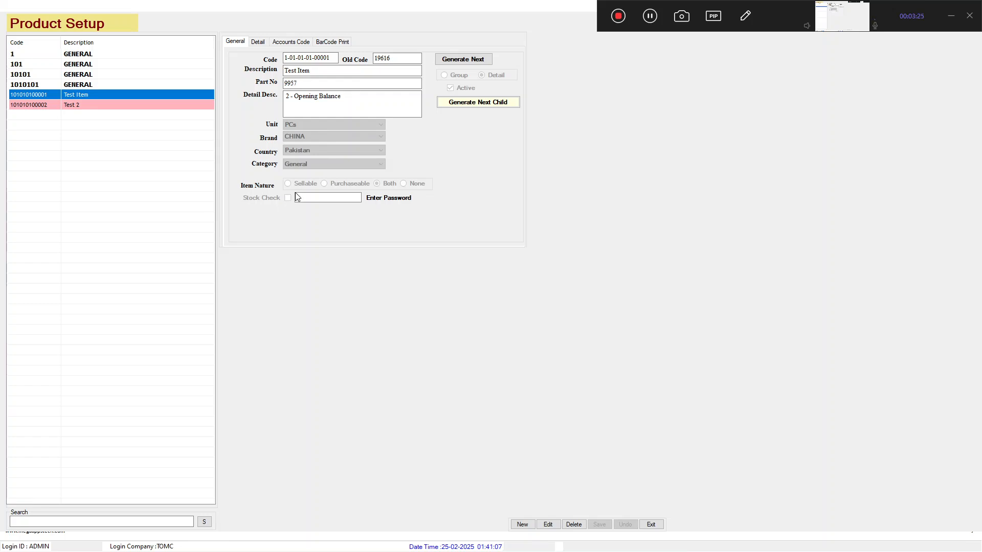
left_click(77, 105)
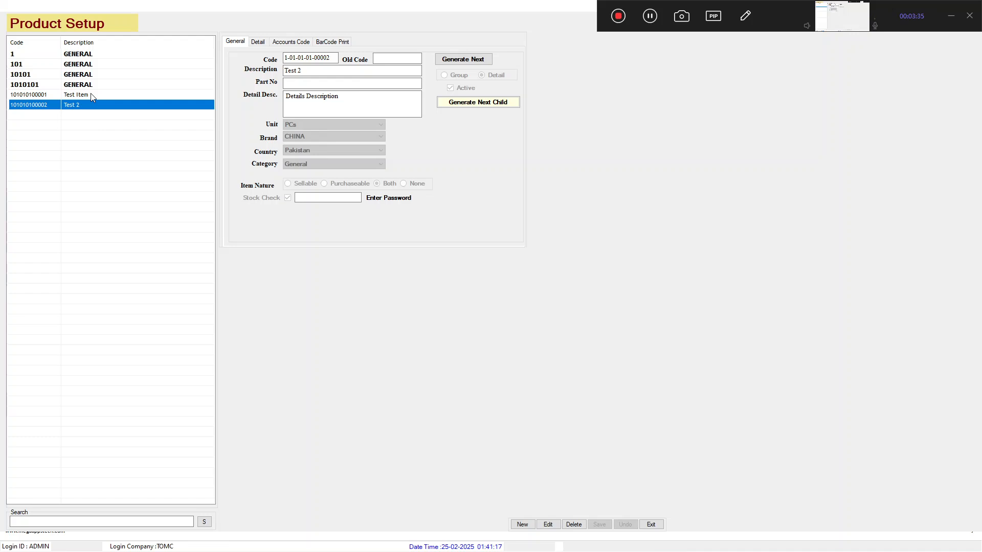
left_click(650, 524)
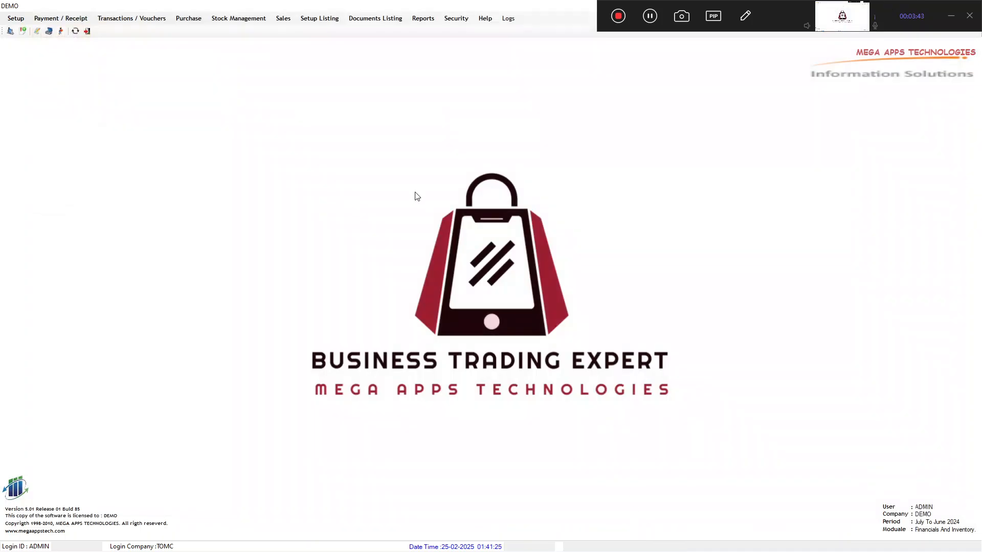
- Run the stock report for Test Item through Test 2 in the SHOP department, review the quantities and close it
left_click(427, 22)
mouse_move(491, 124)
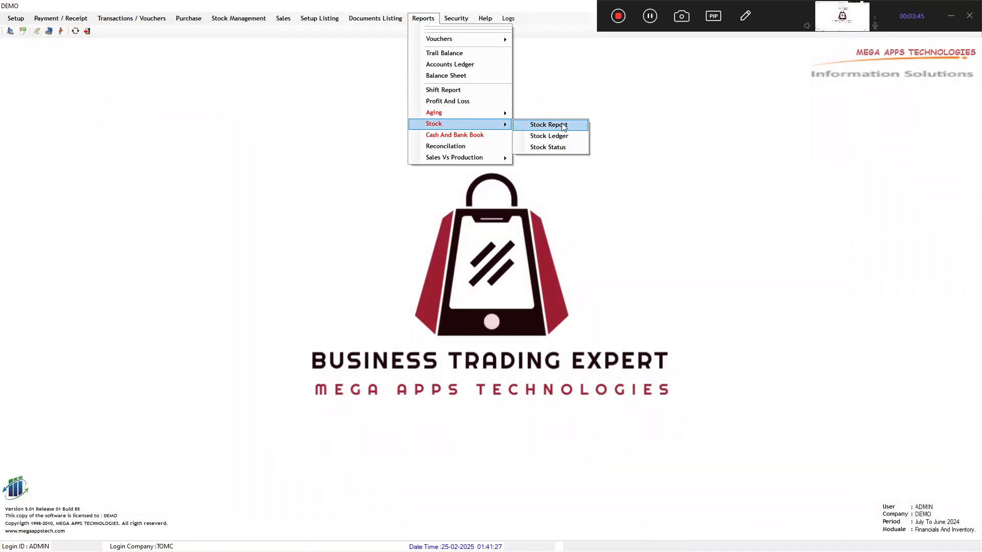
left_click(549, 125)
left_click(463, 350)
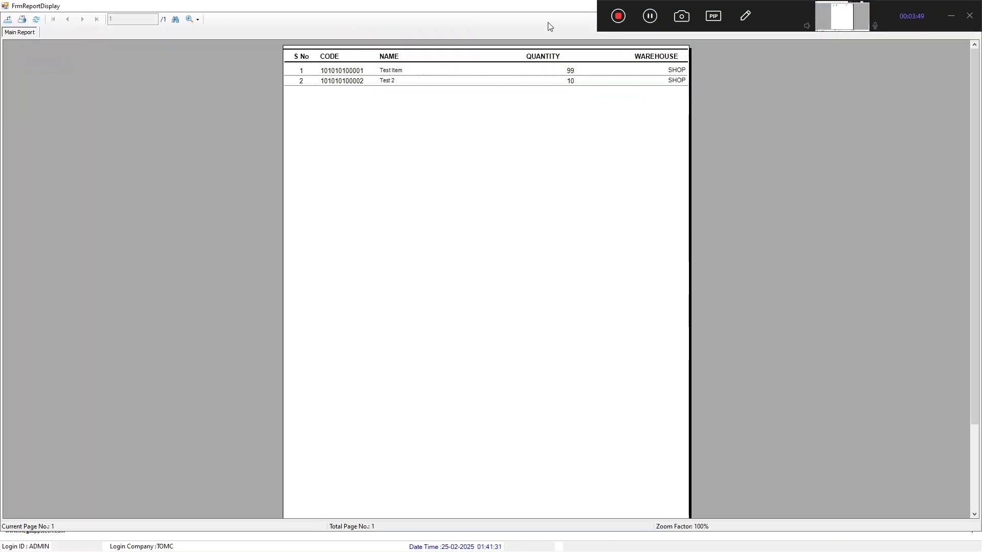
double_click(553, 12)
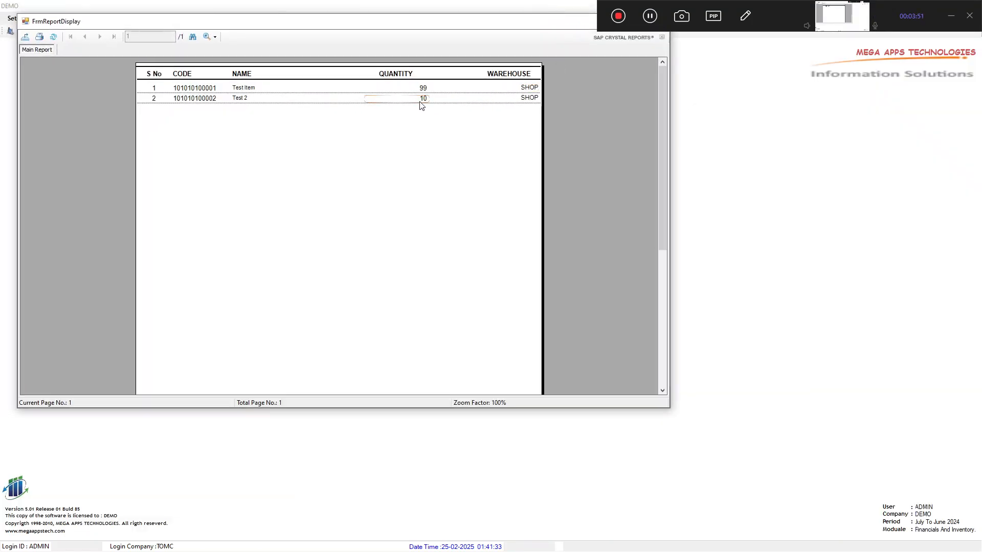
left_click_drag(563, 27, 586, 86)
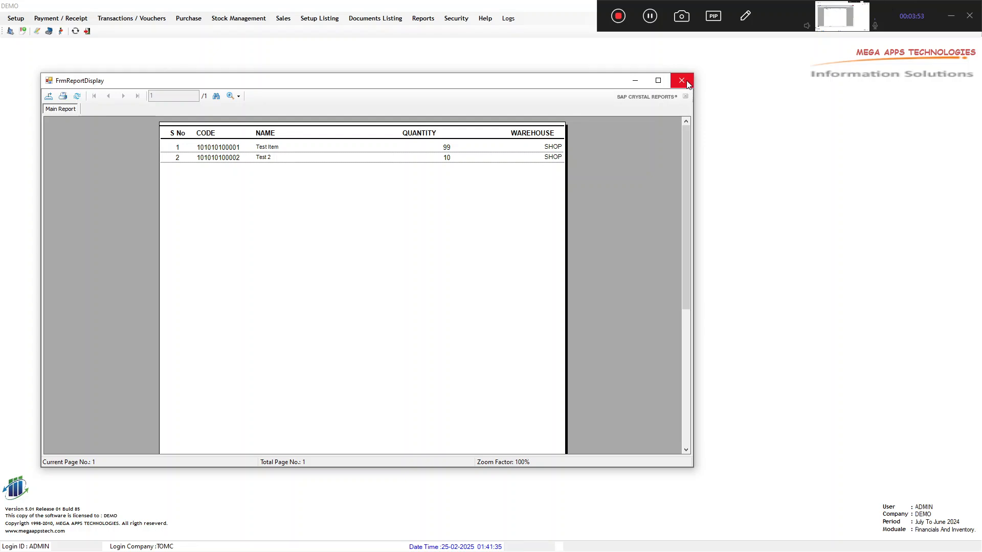
left_click(686, 82)
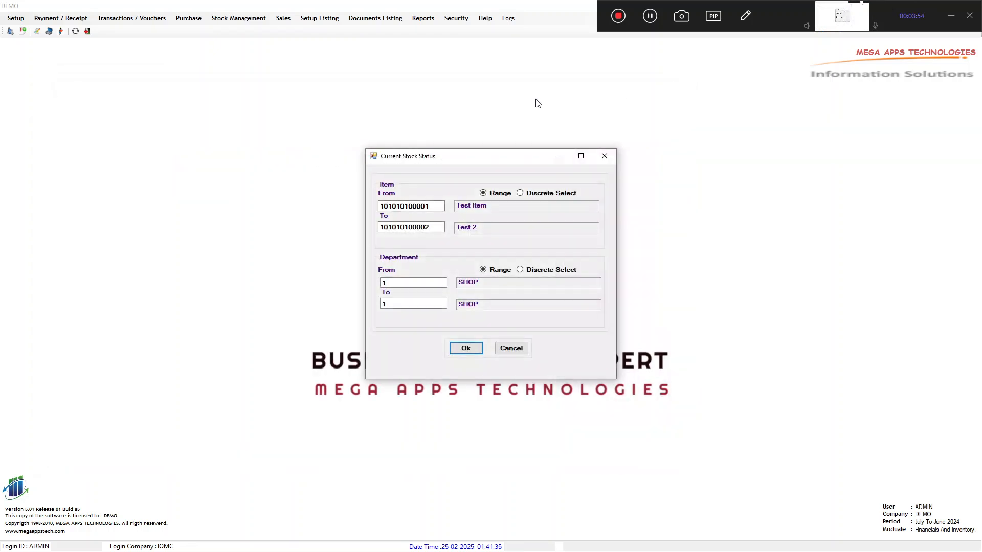
left_click(513, 347)
left_click(507, 348)
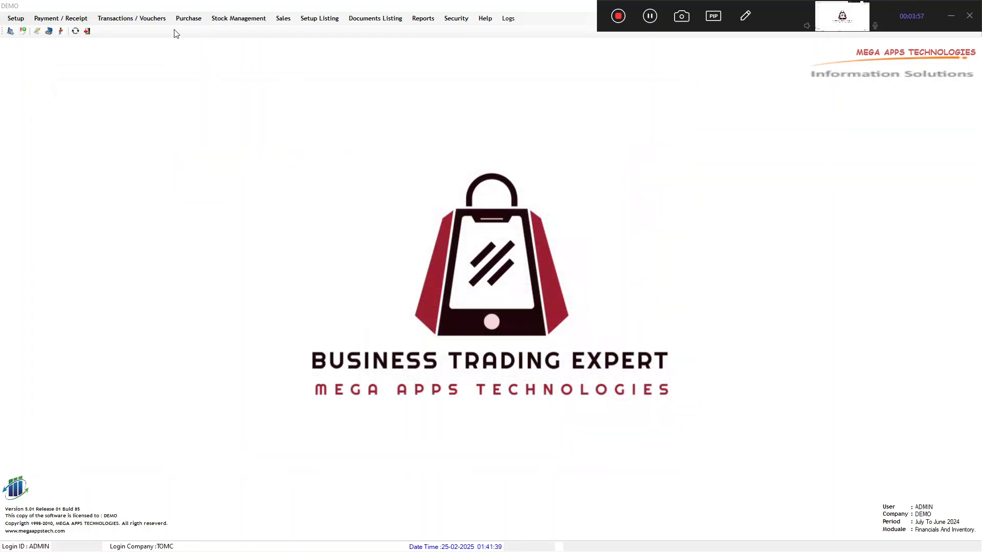
- Start a new purchase return and add an item line for Test 2
left_click(186, 20)
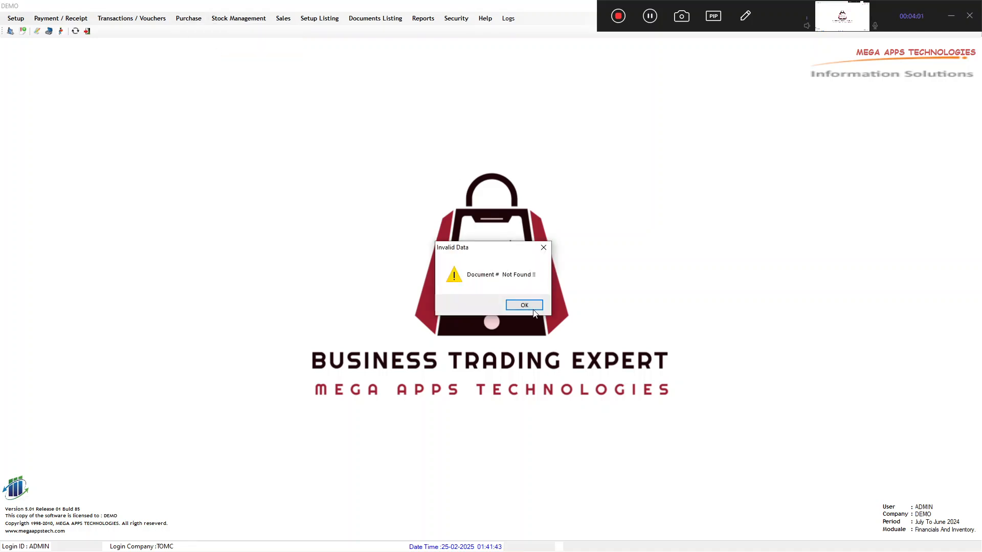
left_click(526, 304)
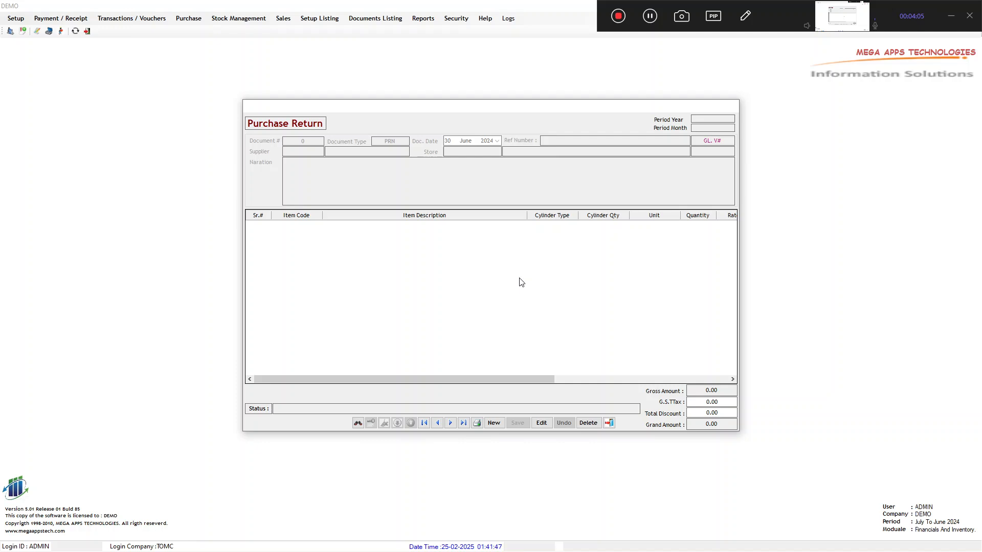
left_click(494, 423)
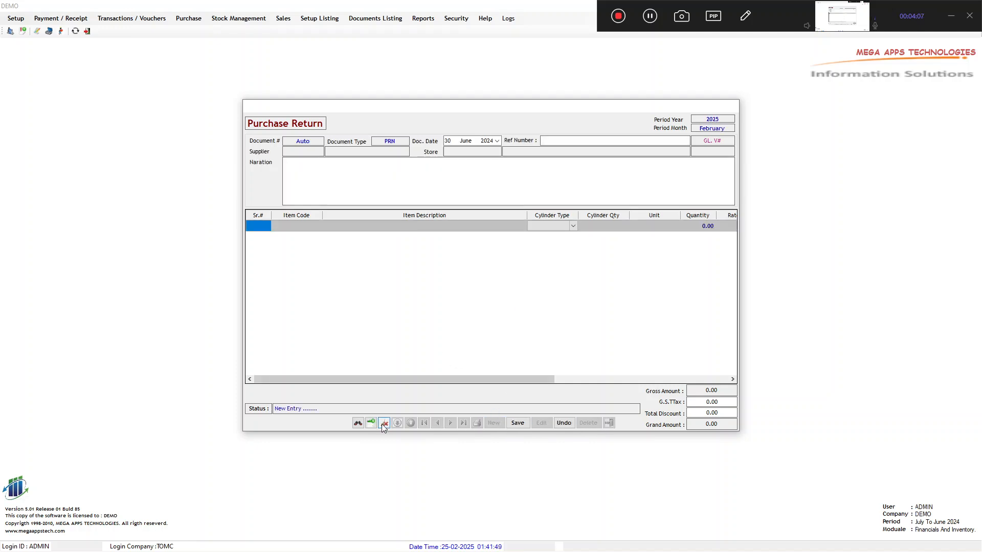
left_click(371, 423)
double_click(303, 225)
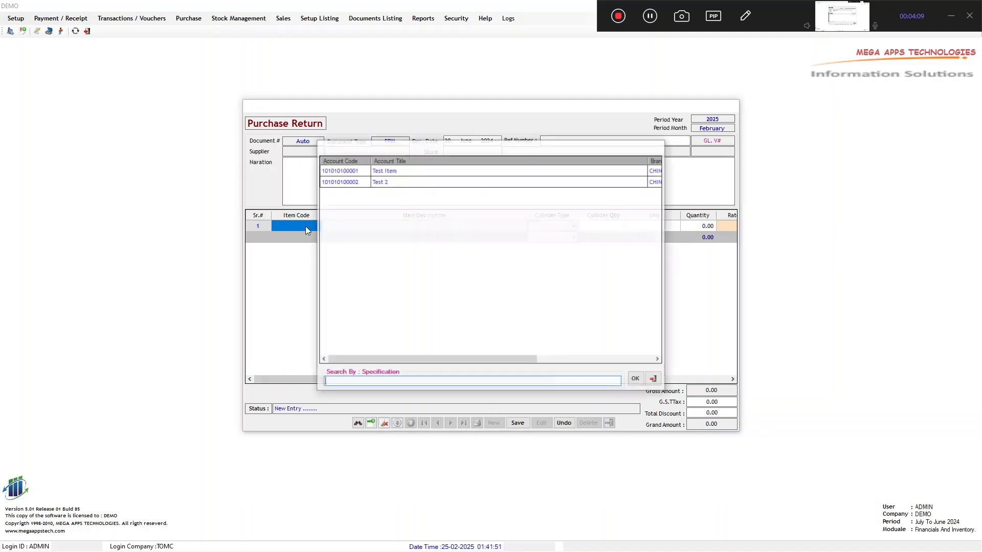
double_click(388, 181)
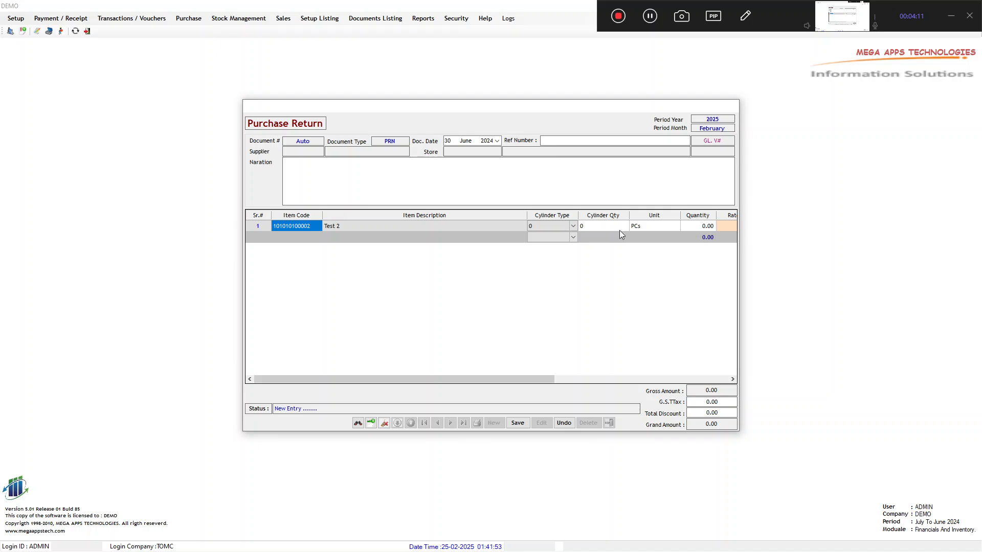
- Assign Test Supplier and the SHOP store to the purchase return and enter "erterte" as its narration
double_click(303, 153)
double_click(380, 193)
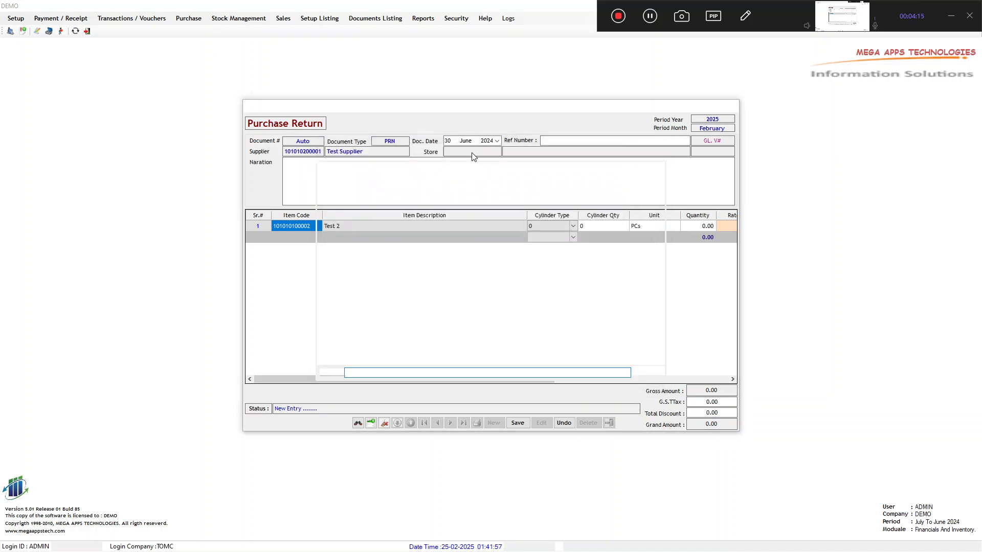
double_click(471, 153)
double_click(384, 178)
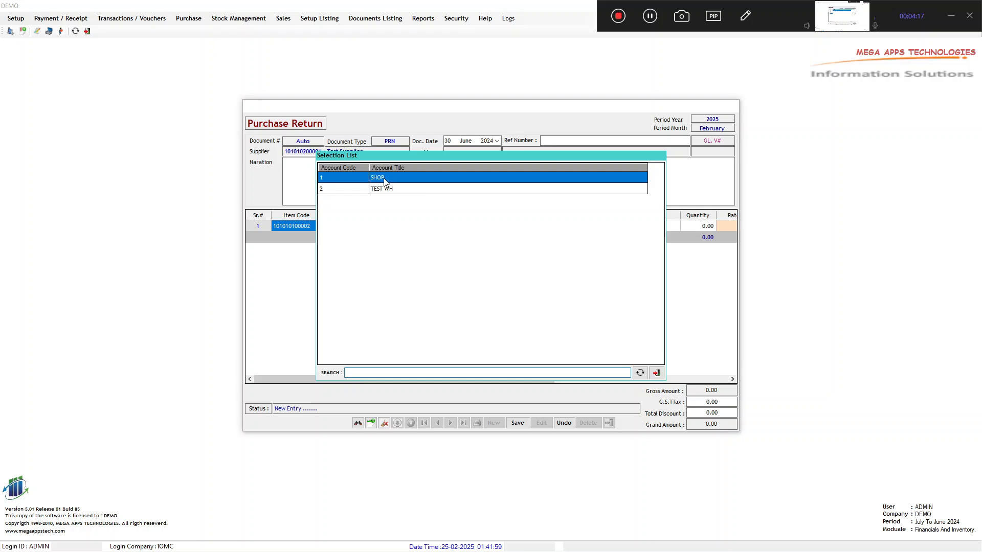
type("terte")
left_click_drag(467, 379, 528, 379)
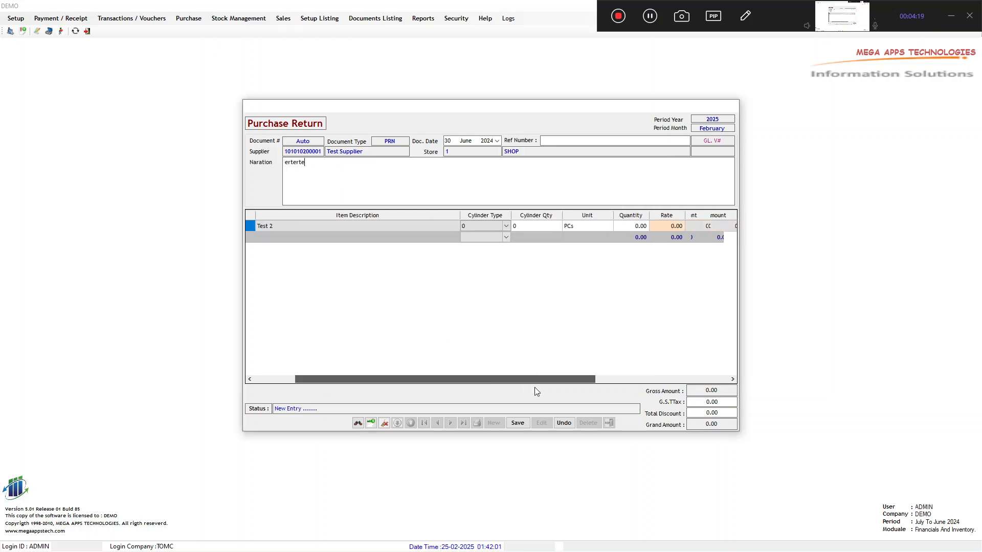
- Discard the unsaved purchase return and close its form
left_click(565, 424)
left_click(537, 309)
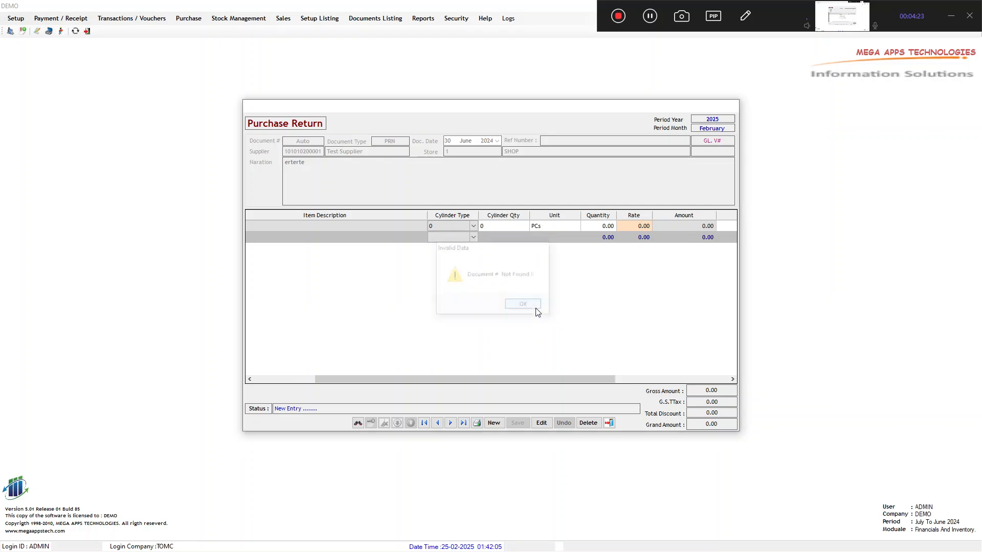
left_click(609, 423)
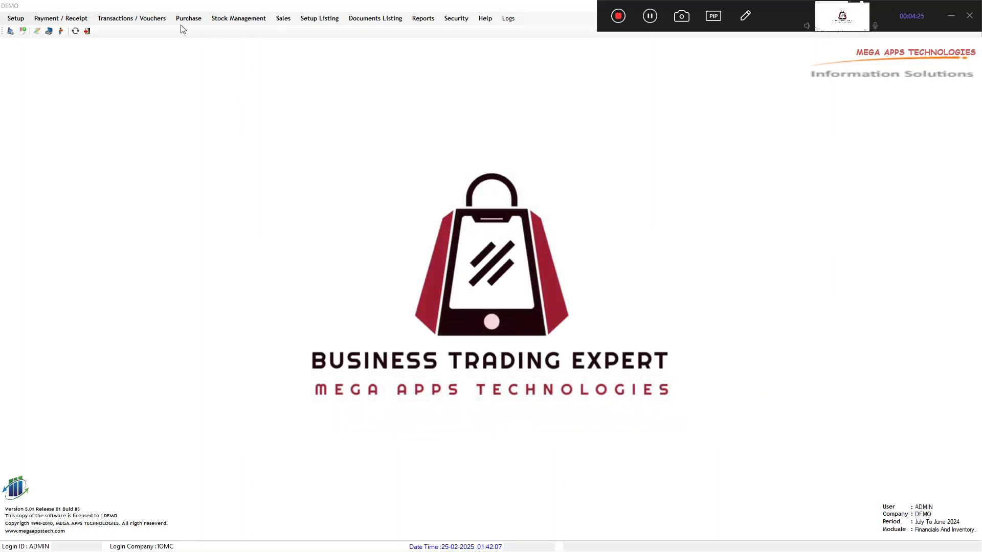
- Create a new Stock Adjustment IN for the SHOP department with the narration "asdasdas"
left_click(251, 24)
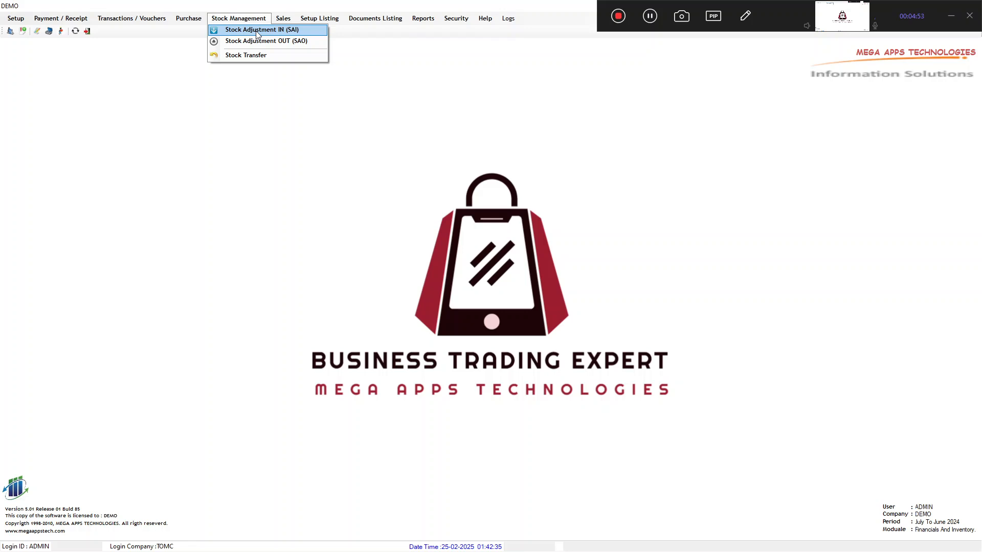
left_click(257, 29)
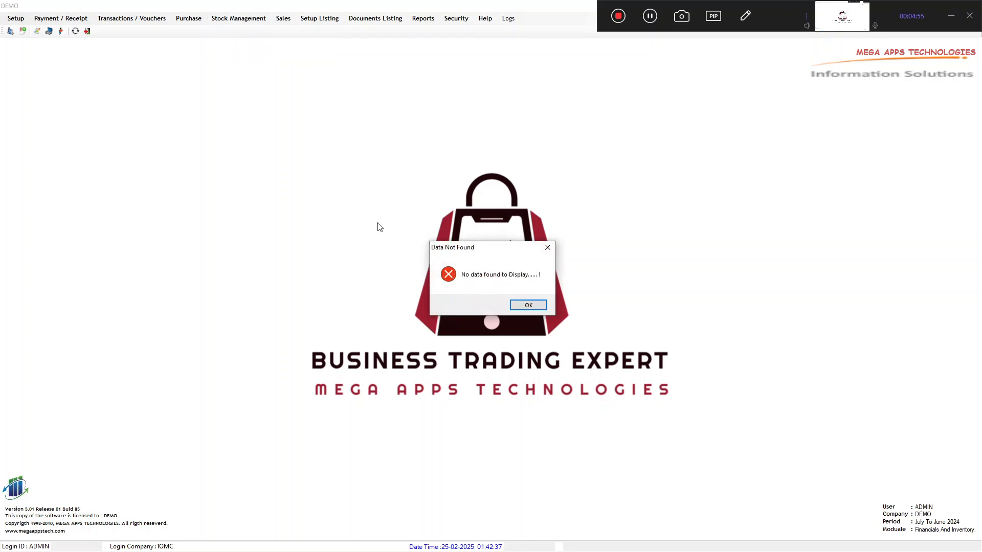
left_click(531, 305)
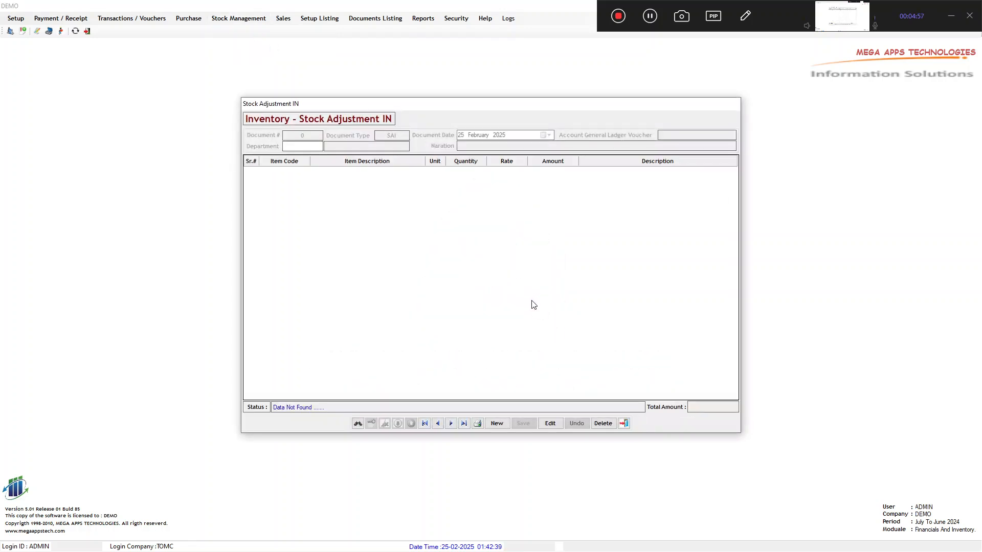
left_click(497, 423)
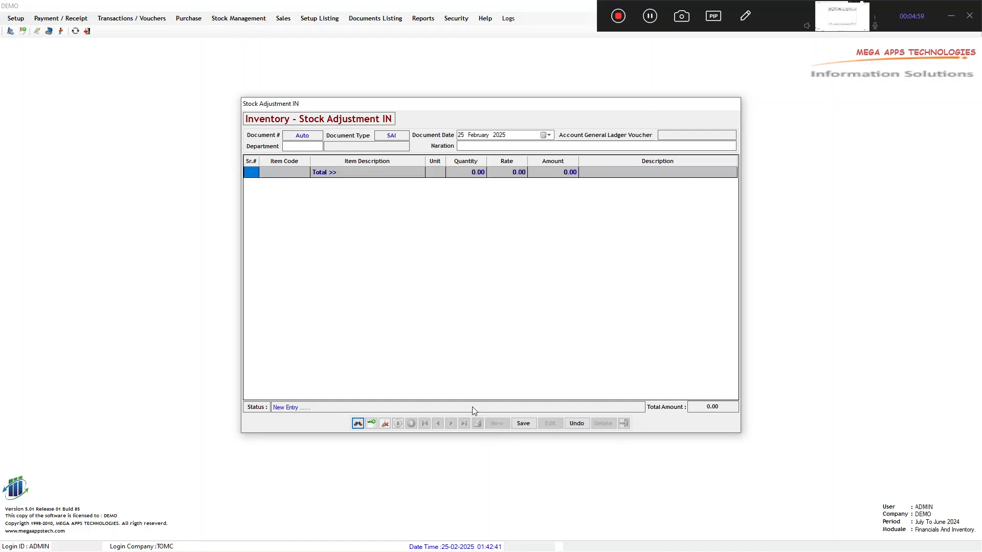
left_click(291, 173)
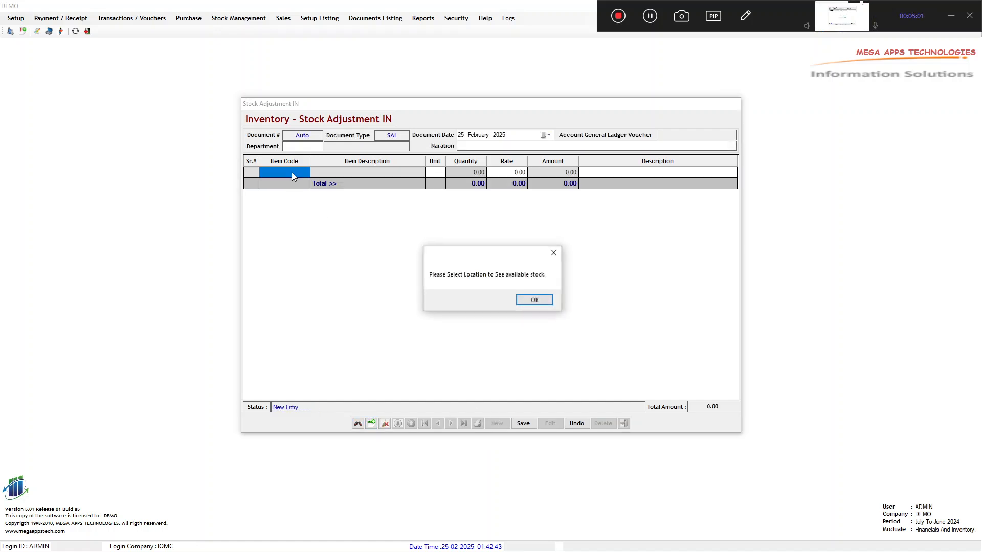
left_click(540, 305)
left_click(304, 146)
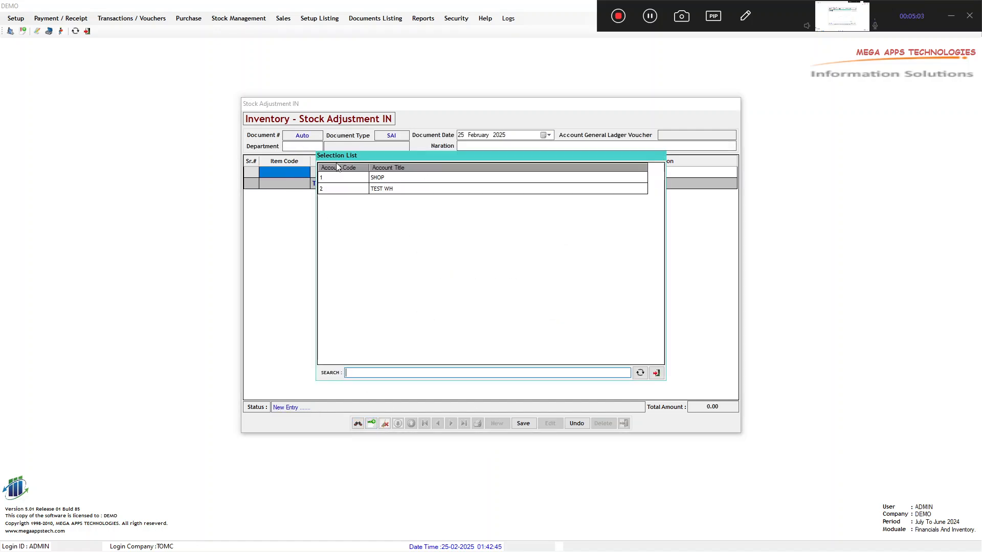
double_click(372, 180)
type("asdasdas")
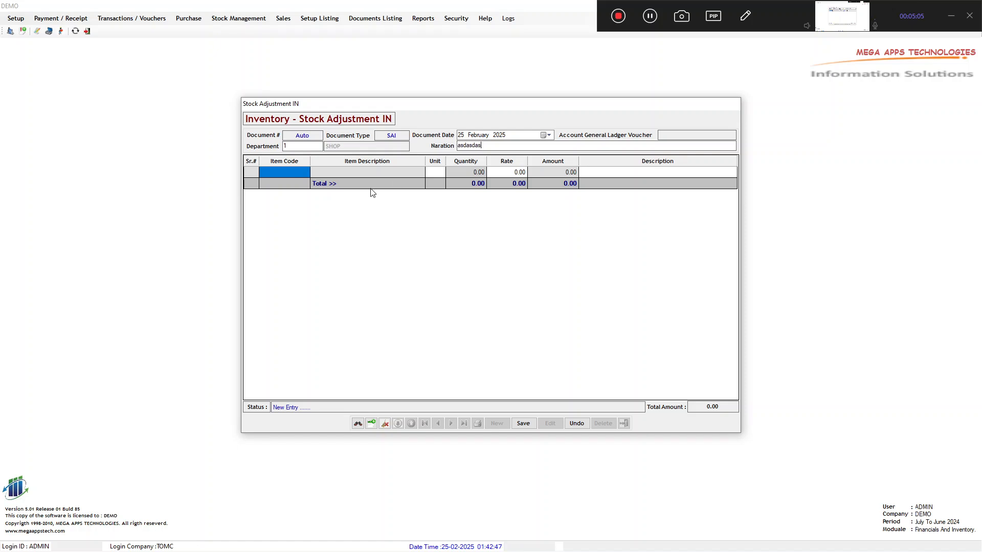
- Add Test Item to the stock adjustment's item line with a quantity of 1
left_click(296, 170)
double_click(372, 178)
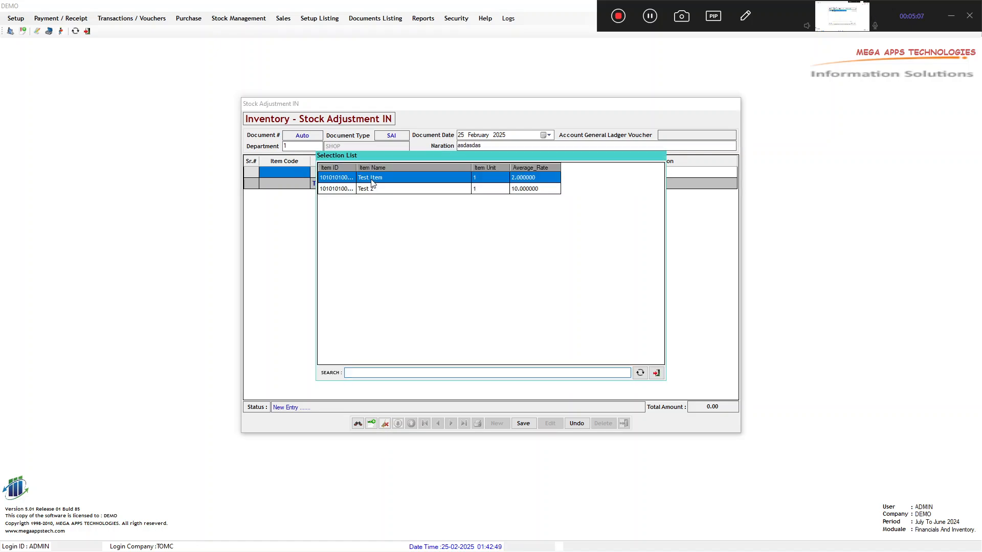
type("1")
key("Return")
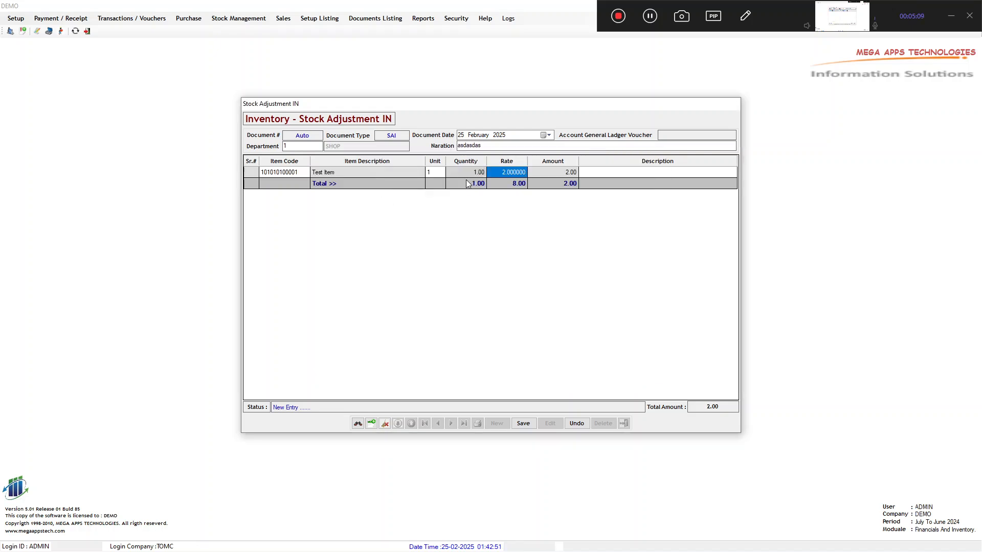
- Save and verify the incoming stock adjustment, and close its form
left_click(525, 422)
key("Return")
left_click(541, 305)
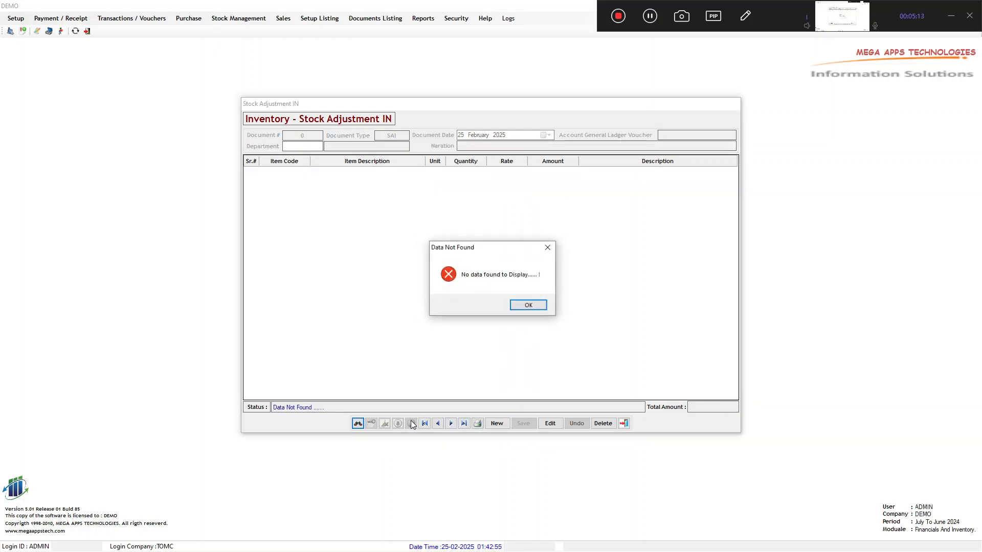
left_click(526, 305)
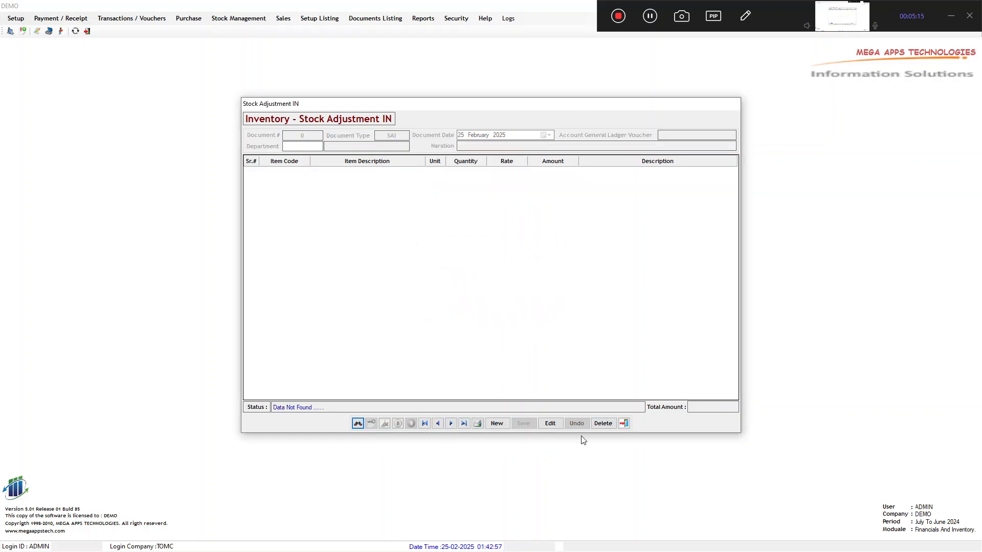
left_click(626, 424)
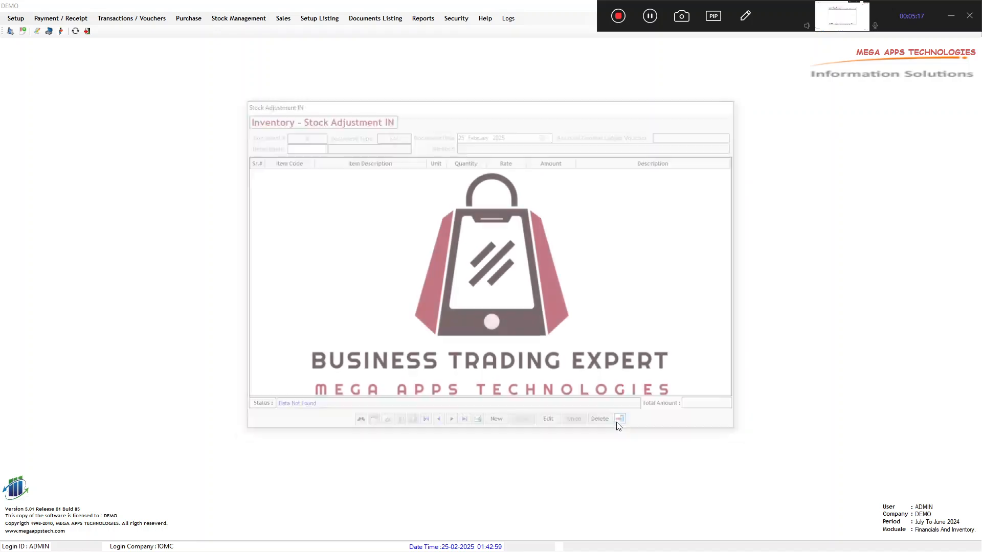
- Rerun the stock report for both test items in SHOP, check Test Item's adjusted quantity and close the report
left_click(461, 19)
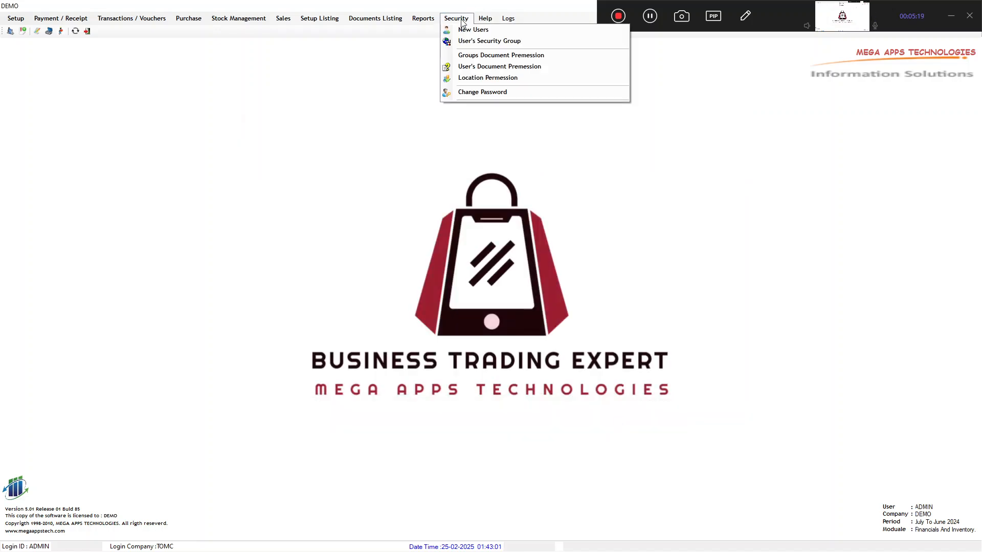
left_click(424, 18)
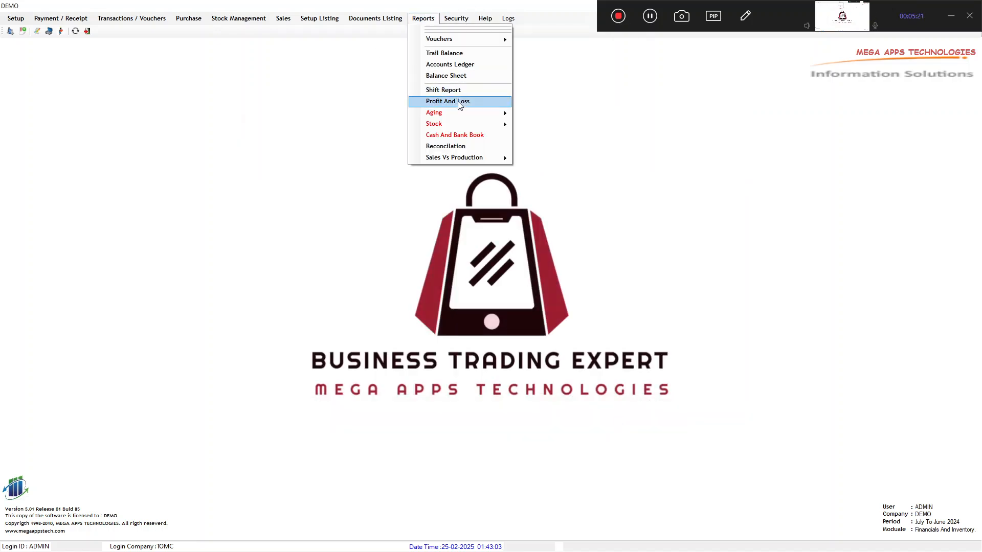
mouse_move(465, 127)
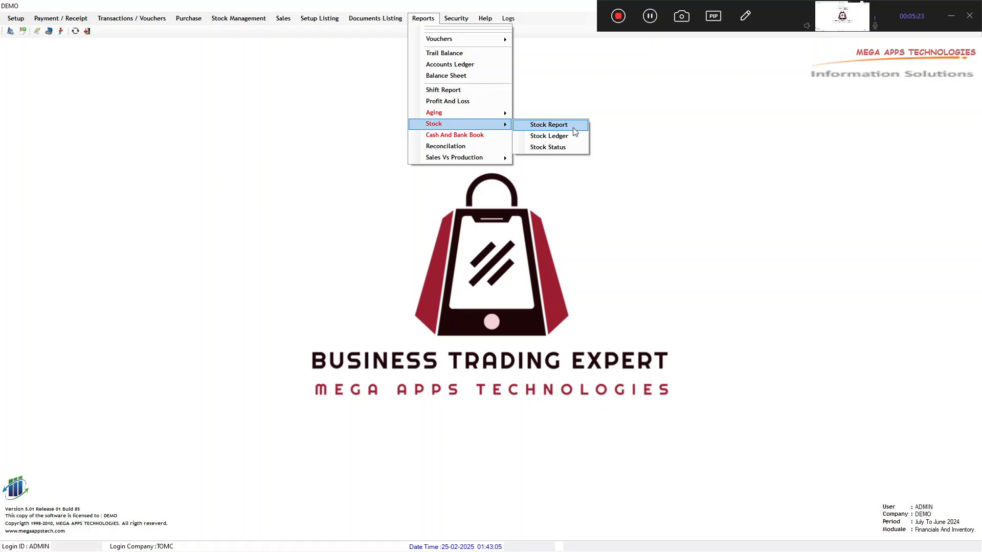
left_click(573, 128)
left_click(472, 348)
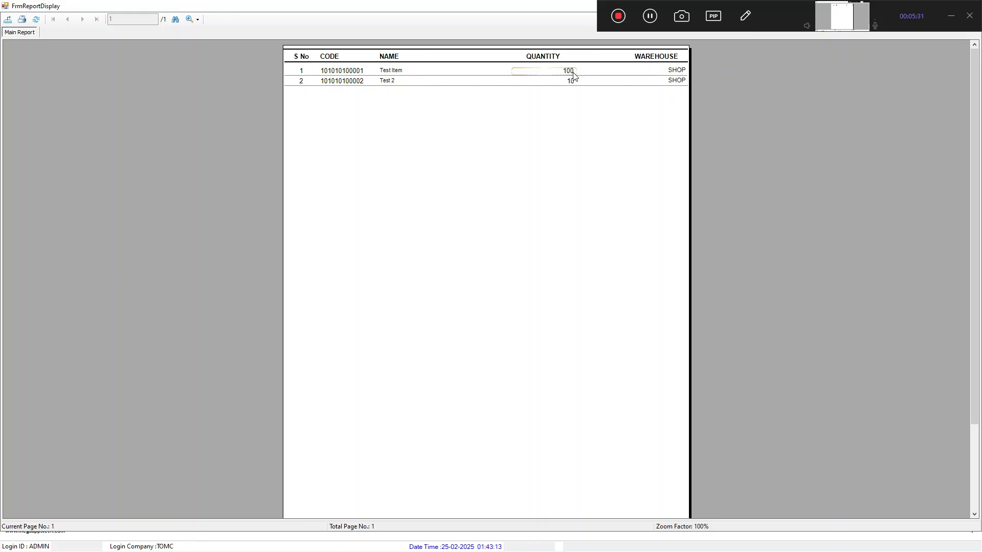
double_click(553, 8)
left_click(672, 34)
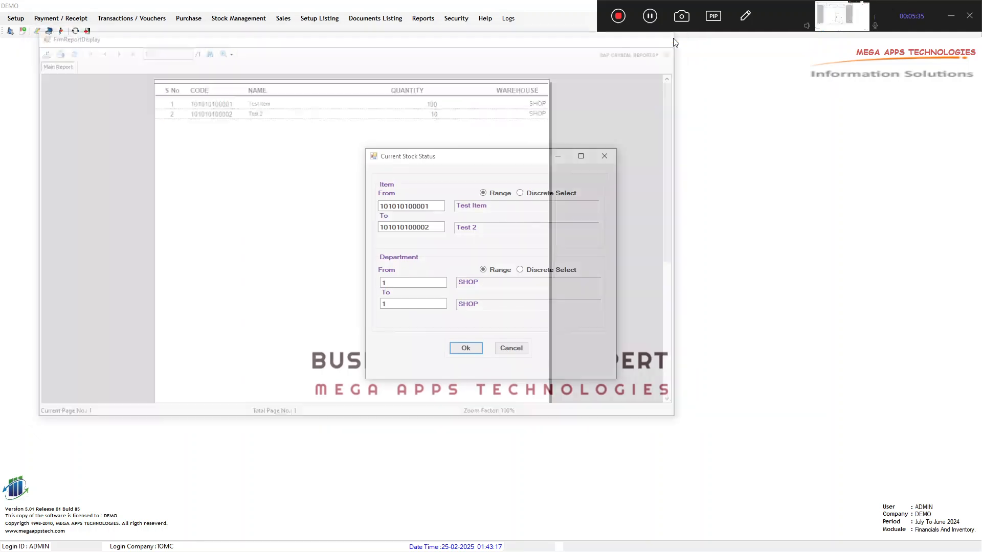
left_click(512, 350)
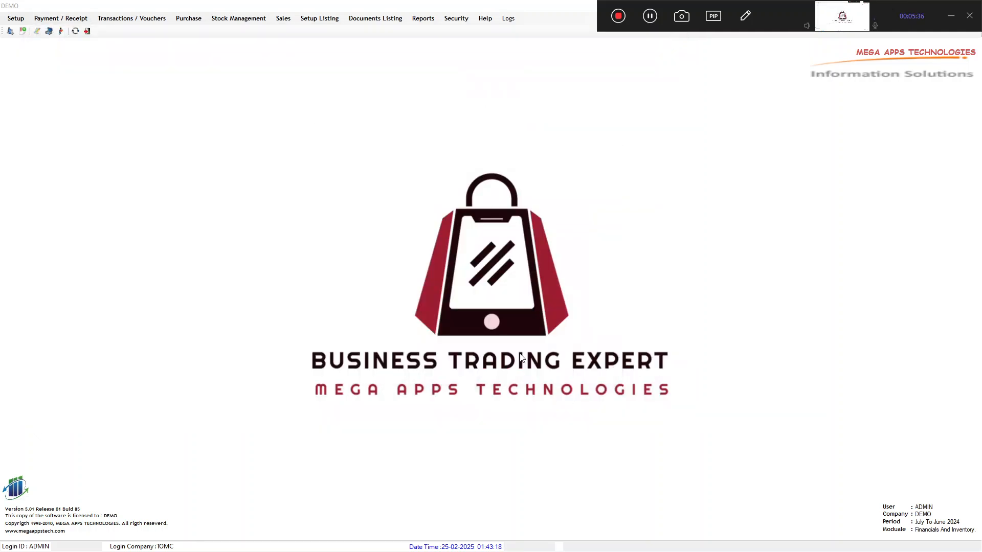
- Start a new Stock Adjustment OUT for the SHOP department with the narration "dfsfsdfsd"
left_click(235, 19)
left_click(251, 41)
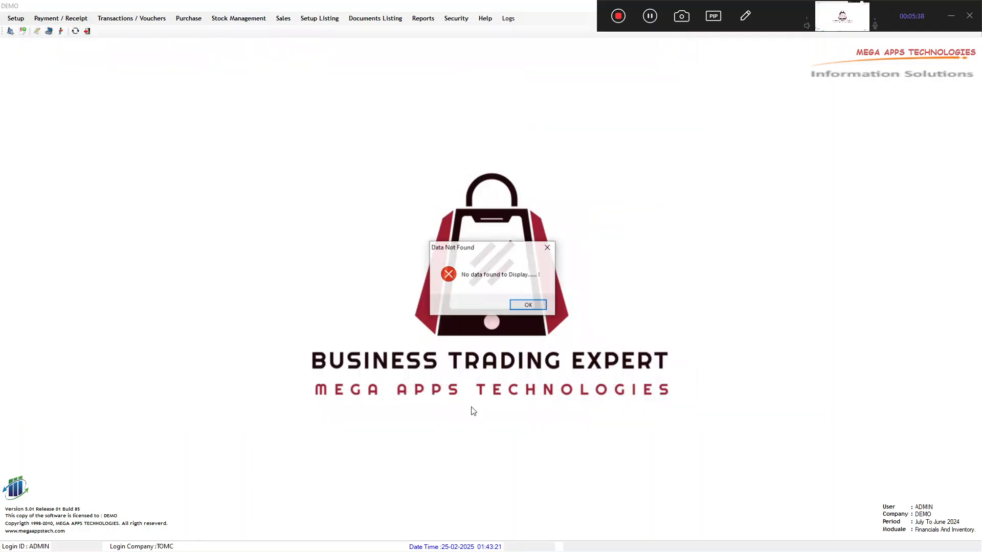
left_click(532, 305)
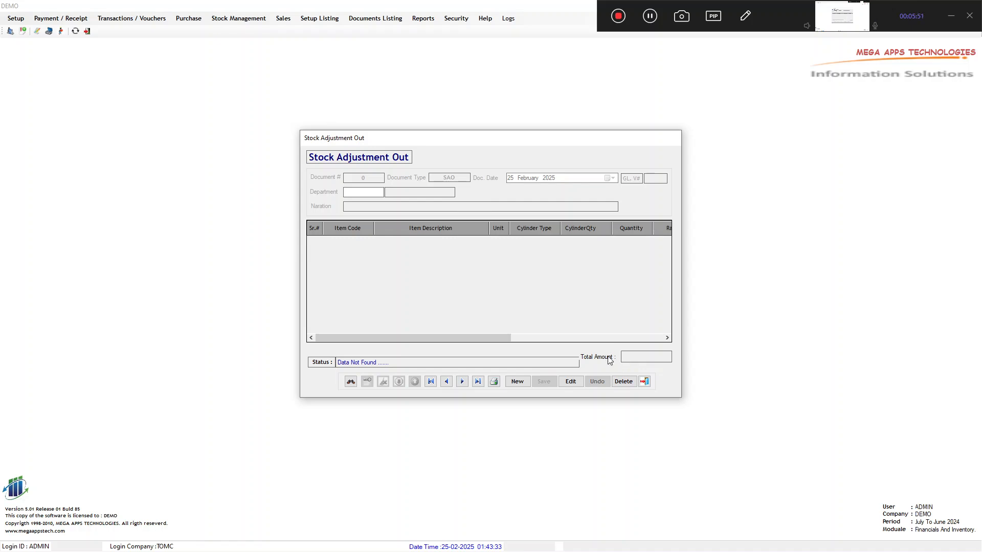
left_click(517, 381)
left_click(370, 381)
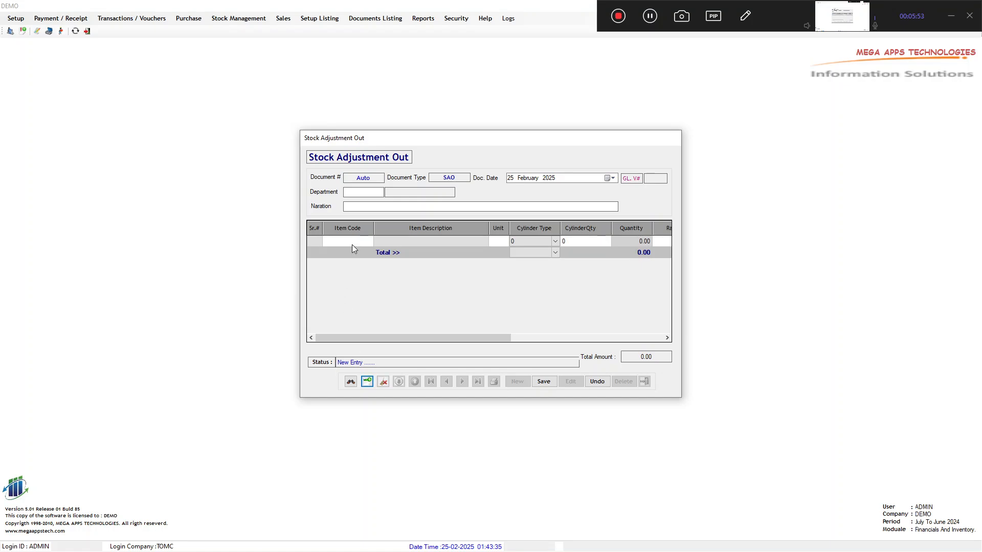
left_click(353, 242)
left_click(524, 301)
double_click(364, 194)
double_click(379, 177)
type("dsfadsaf")
- Select Test 2 for the outgoing adjustment's item line and review the items' average rates in the selection list
double_click(362, 242)
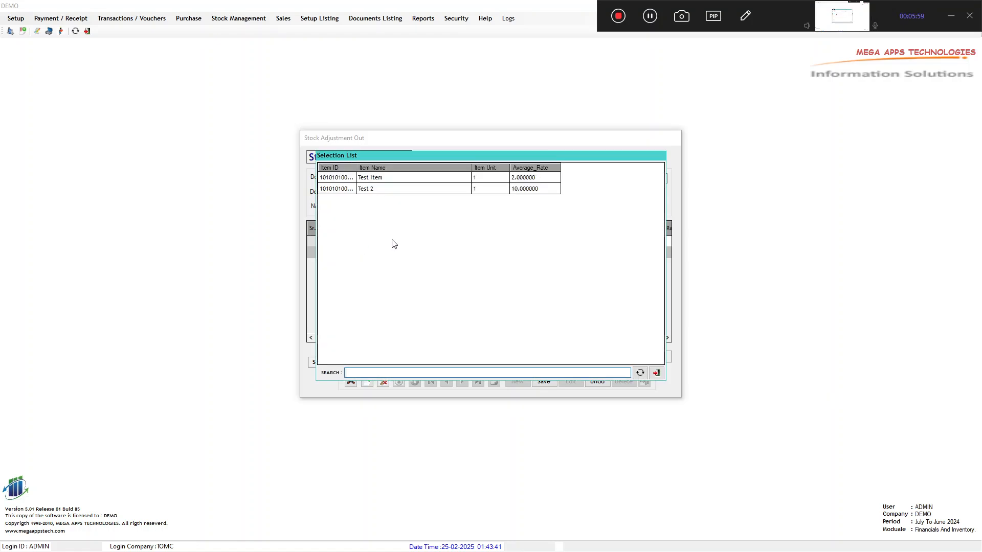
double_click(411, 189)
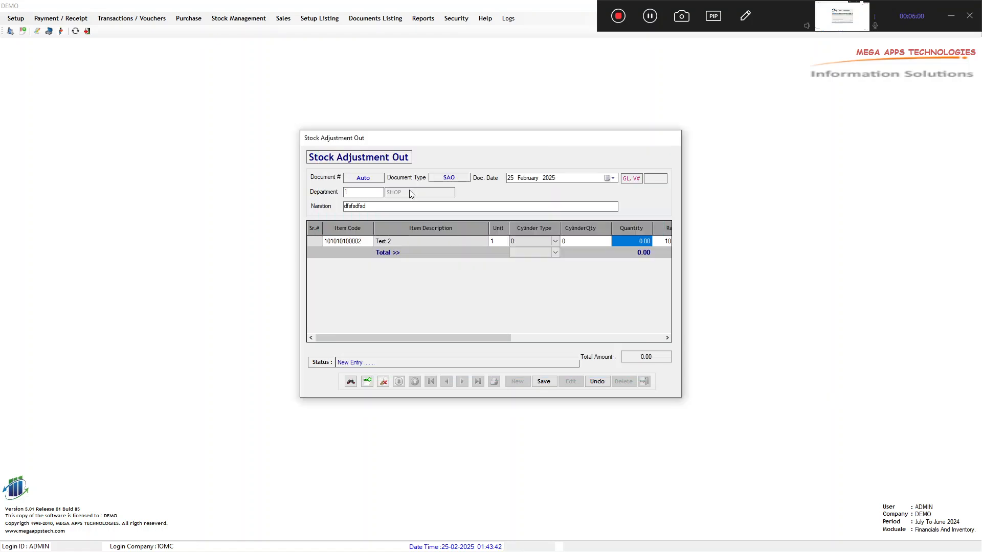
double_click(363, 241)
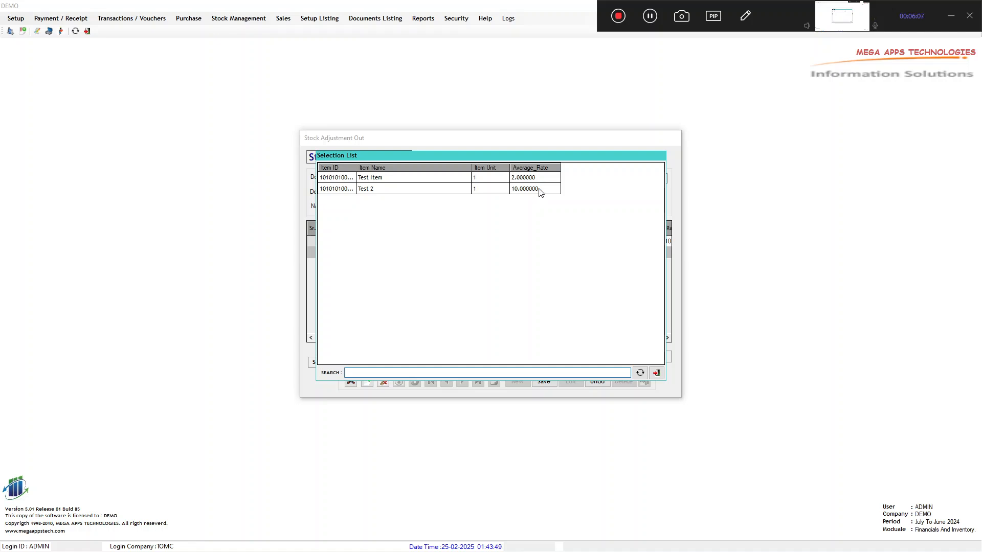
double_click(538, 190)
left_click(551, 303)
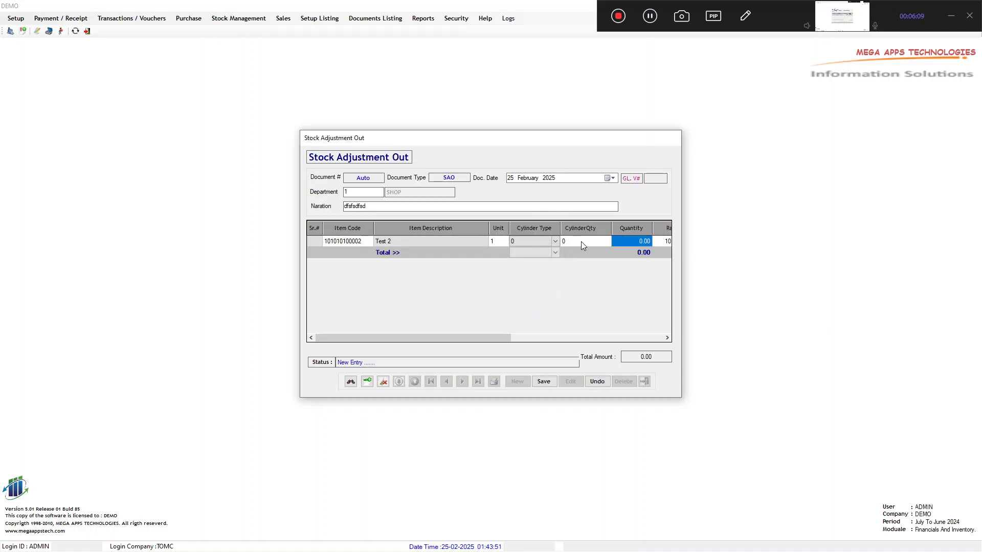
- Discard the unsaved outgoing stock adjustment and close its form
left_click(600, 384)
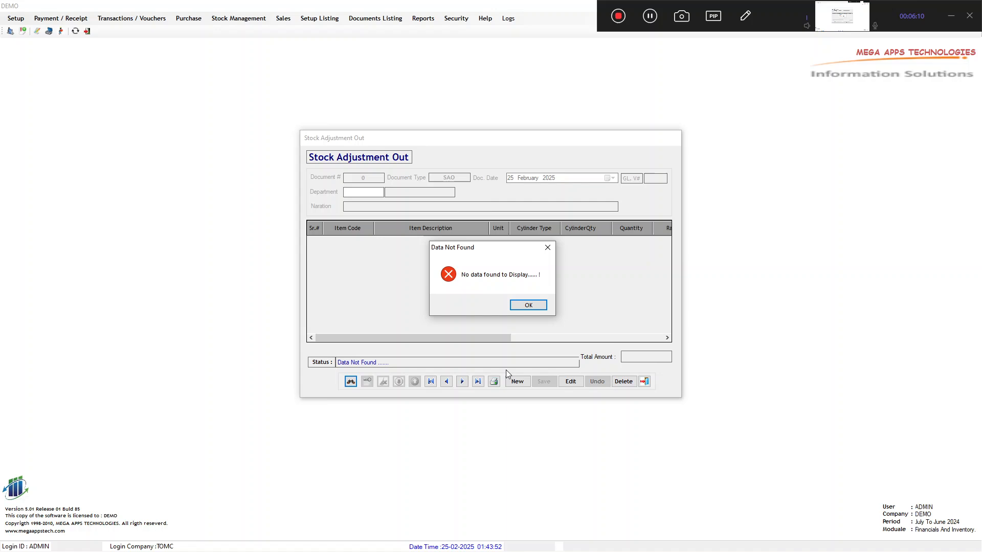
left_click(532, 305)
left_click(645, 381)
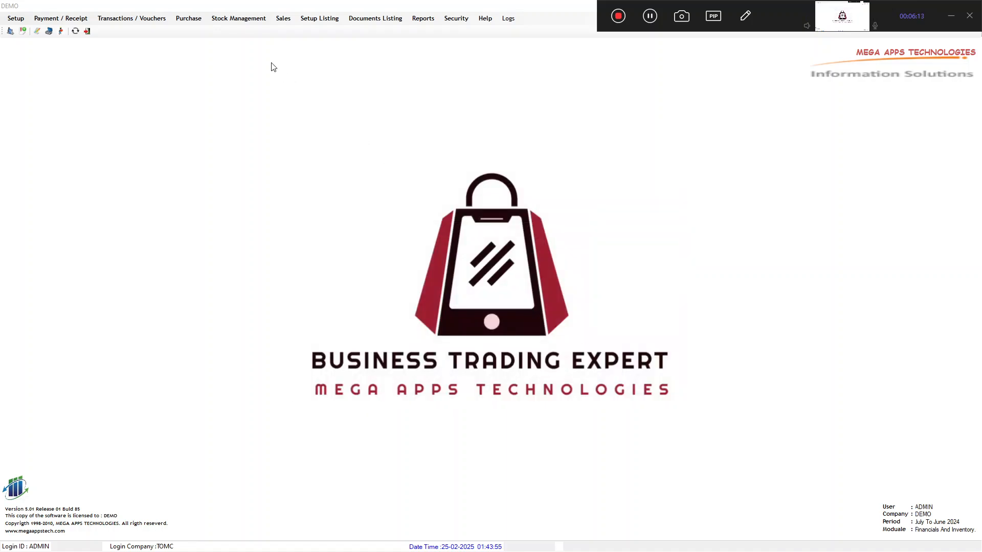
left_click(236, 18)
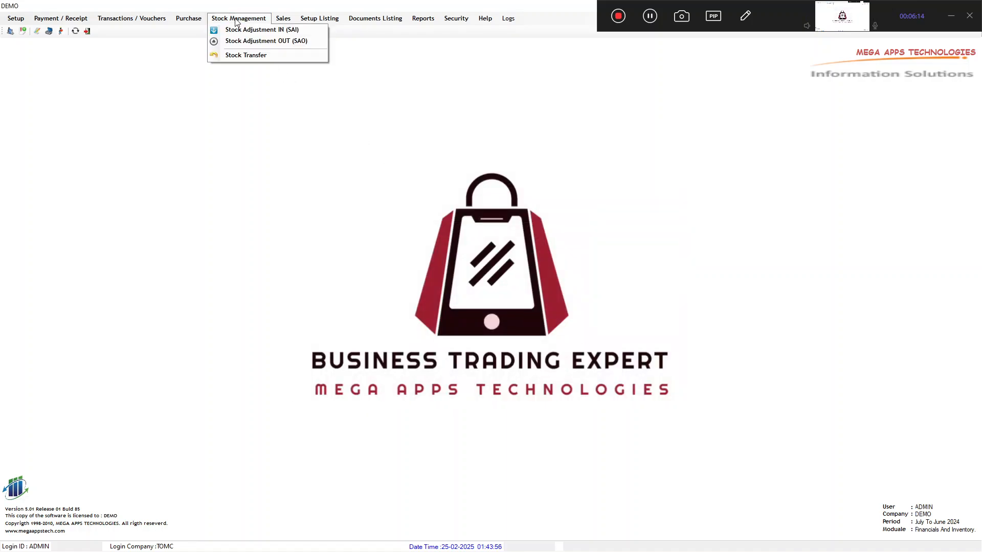
left_click(281, 58)
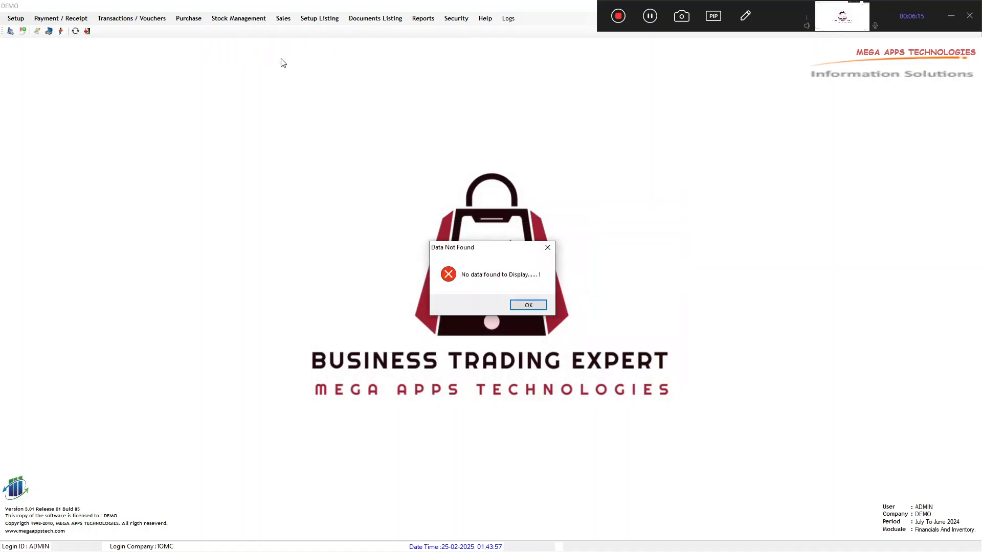
left_click(528, 305)
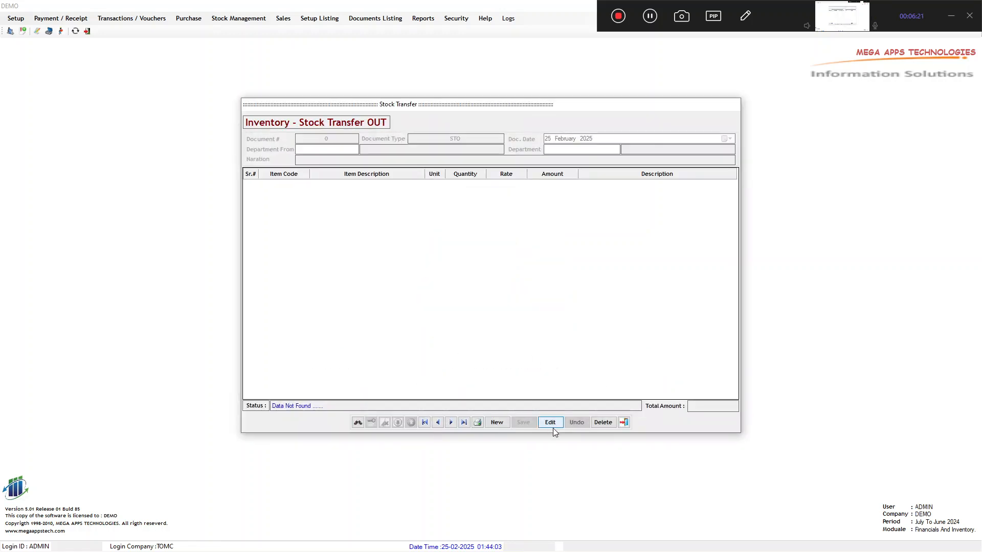
left_click(623, 422)
- Run the Current Stock Status report for both test items in SHOP, check their quantities and close the report
left_click(423, 19)
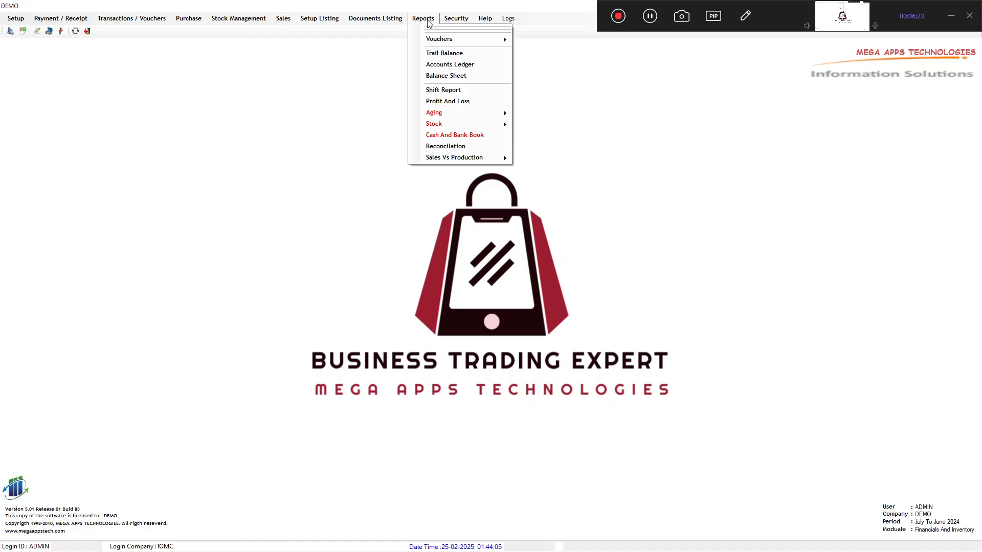
mouse_move(447, 124)
left_click(537, 123)
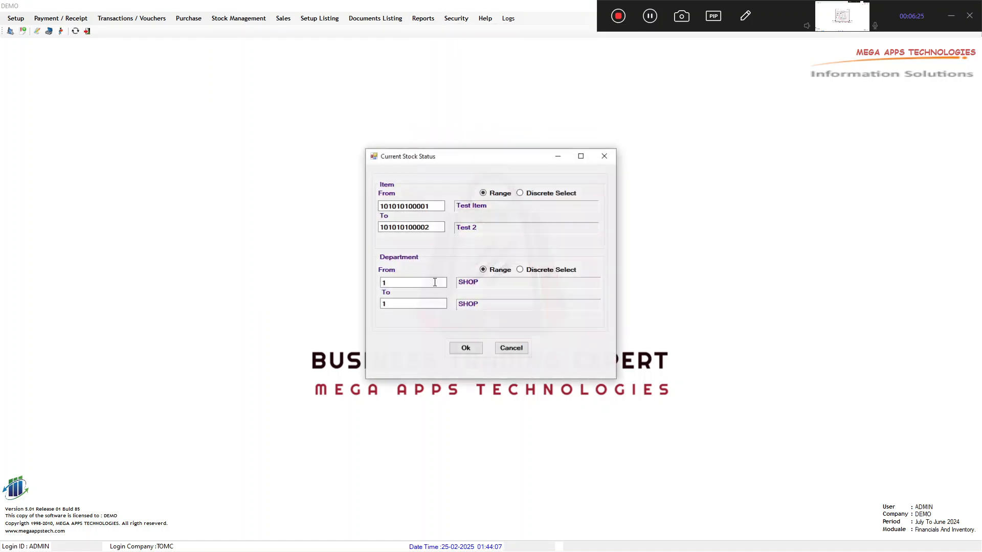
left_click(461, 352)
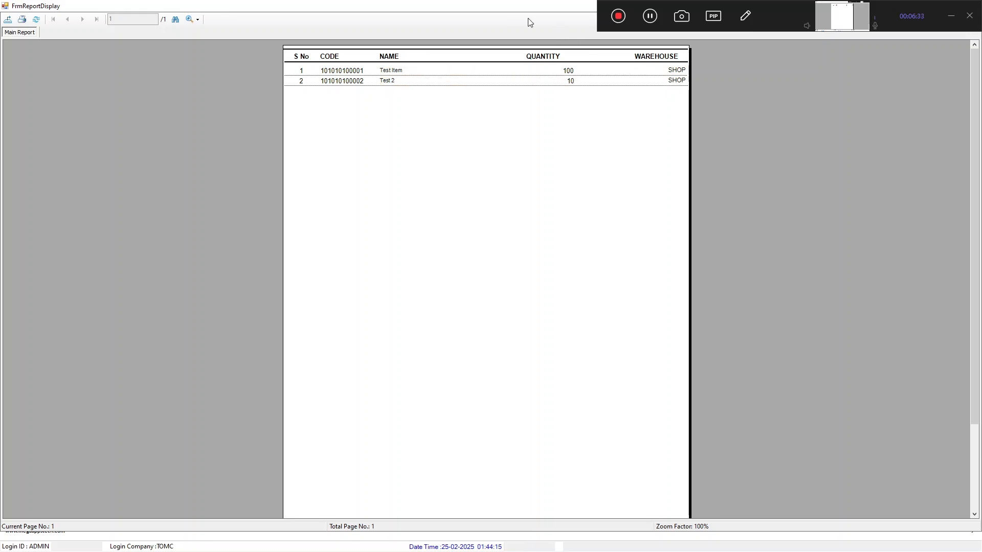
double_click(508, 9)
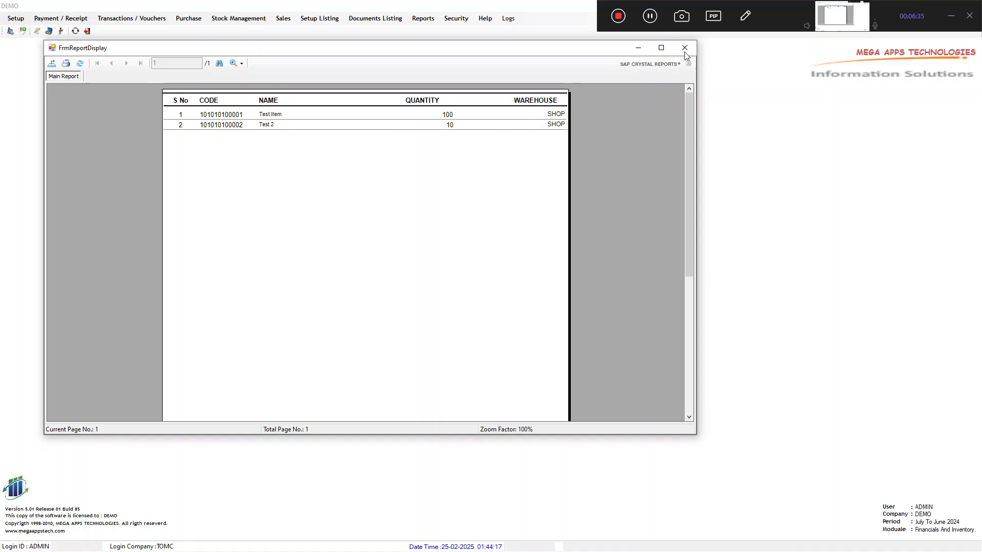
left_click(677, 53)
left_click(511, 348)
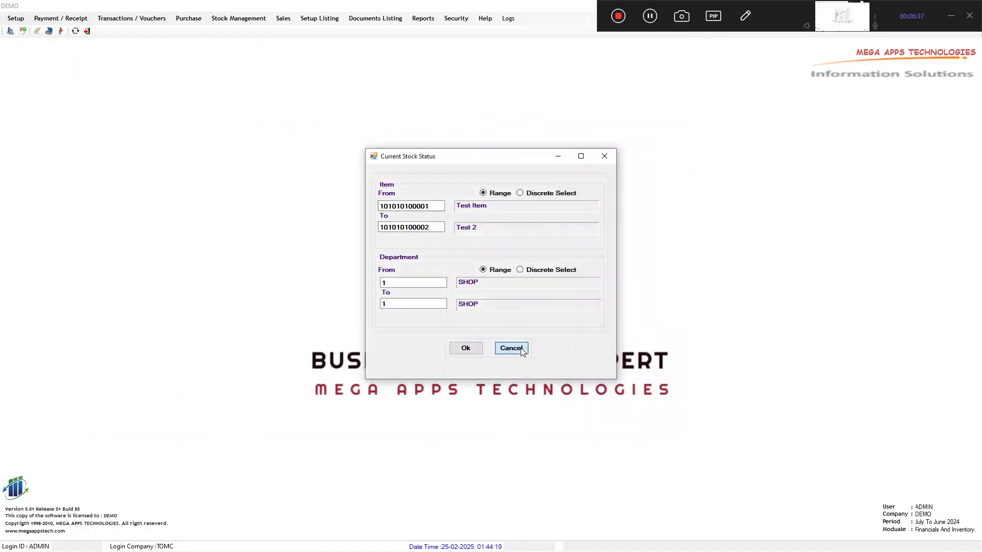
- Create a new Stock Transfer from the SHOP department to TEST WH with the narration "test"
left_click(233, 21)
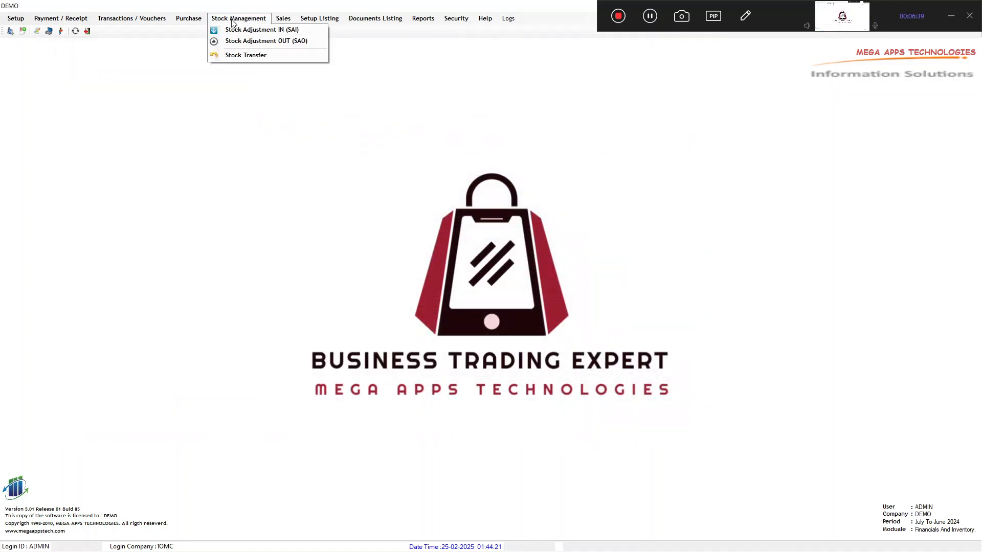
left_click(245, 58)
left_click(525, 306)
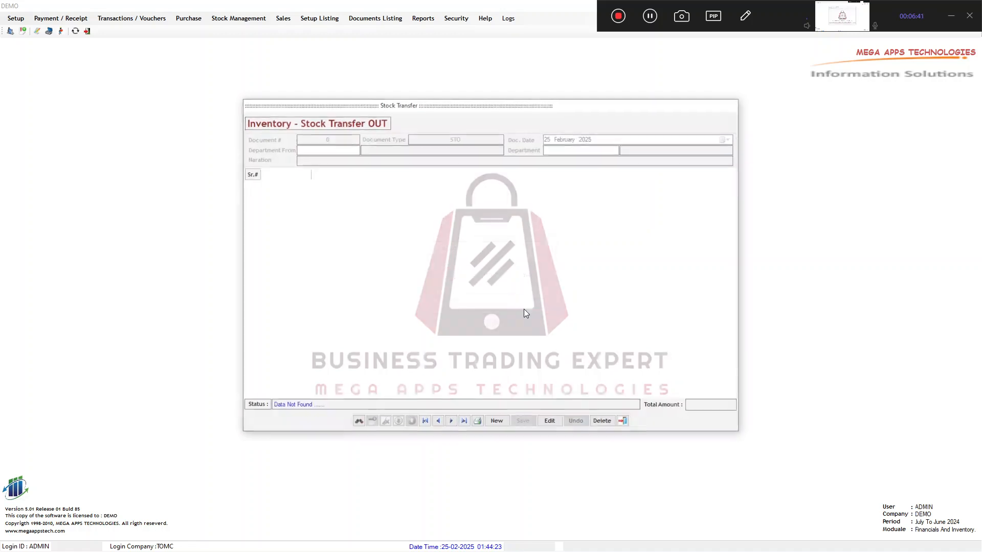
left_click(497, 424)
left_click(325, 154)
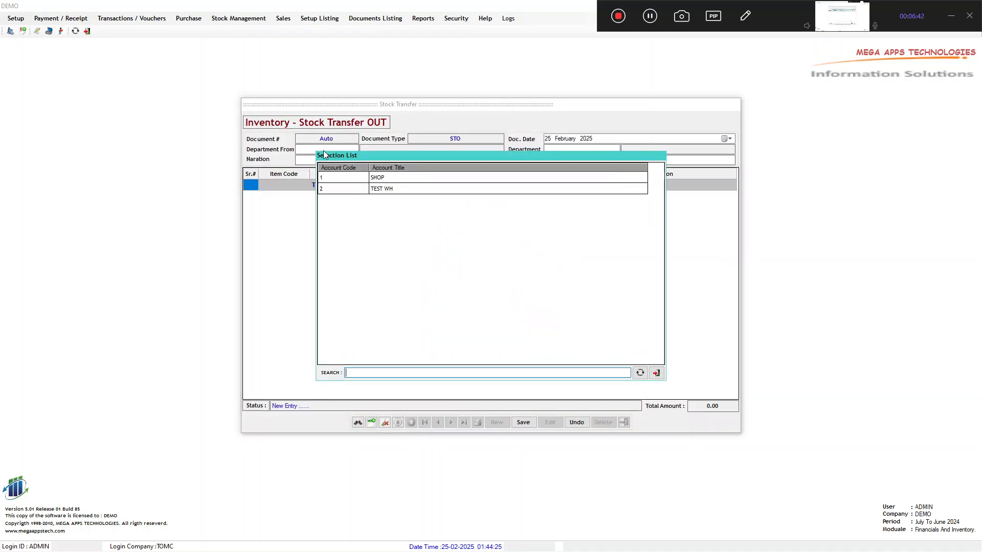
left_click(359, 179)
double_click(359, 180)
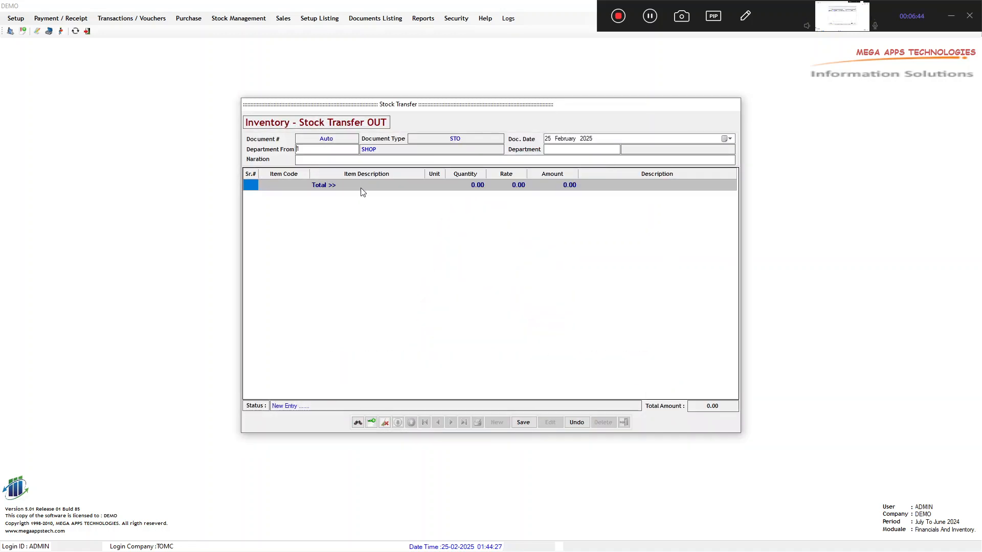
left_click(556, 148)
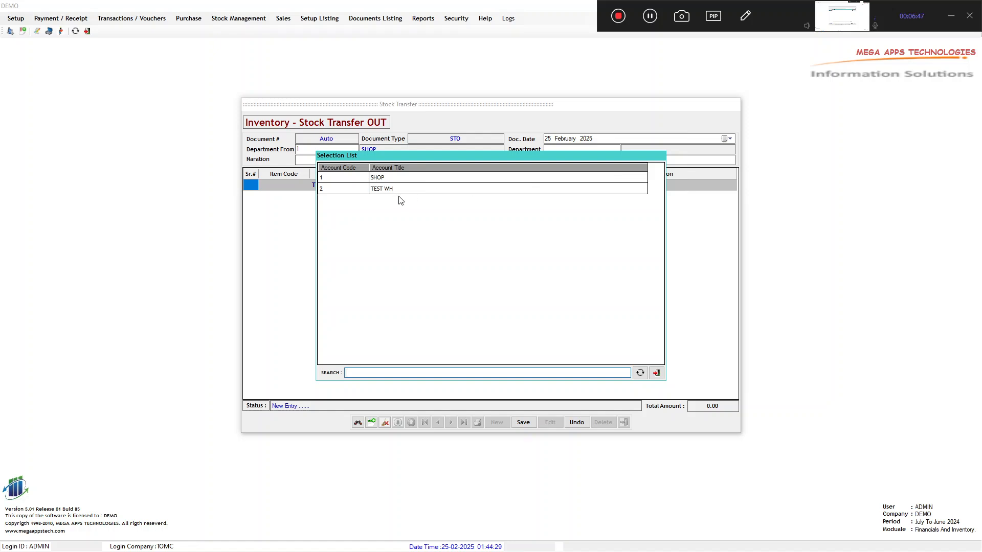
left_click(357, 188)
double_click(357, 188)
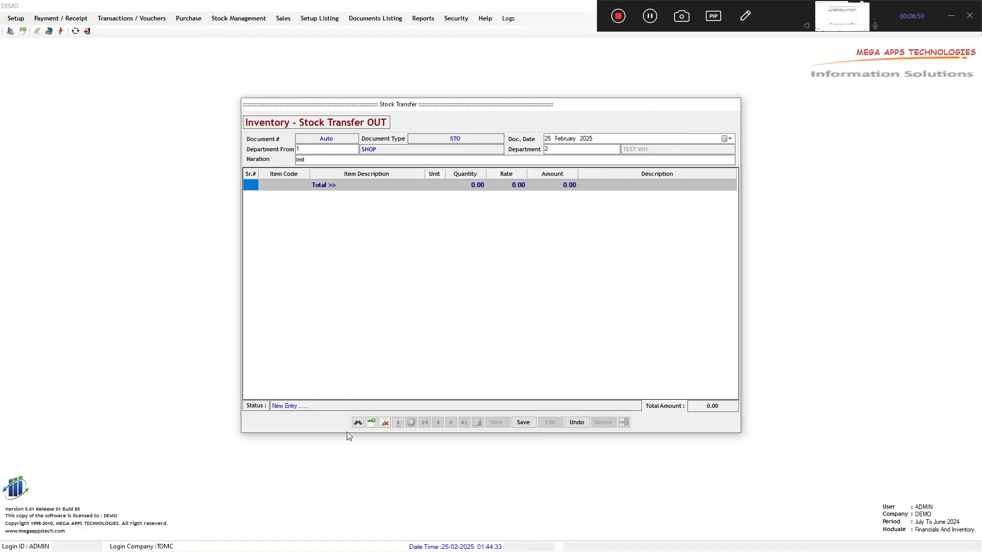
- Add Test Item to the stock transfer with a quantity of 25 and the description "Stock Transfer Checking"
left_click(371, 423)
left_click(289, 186)
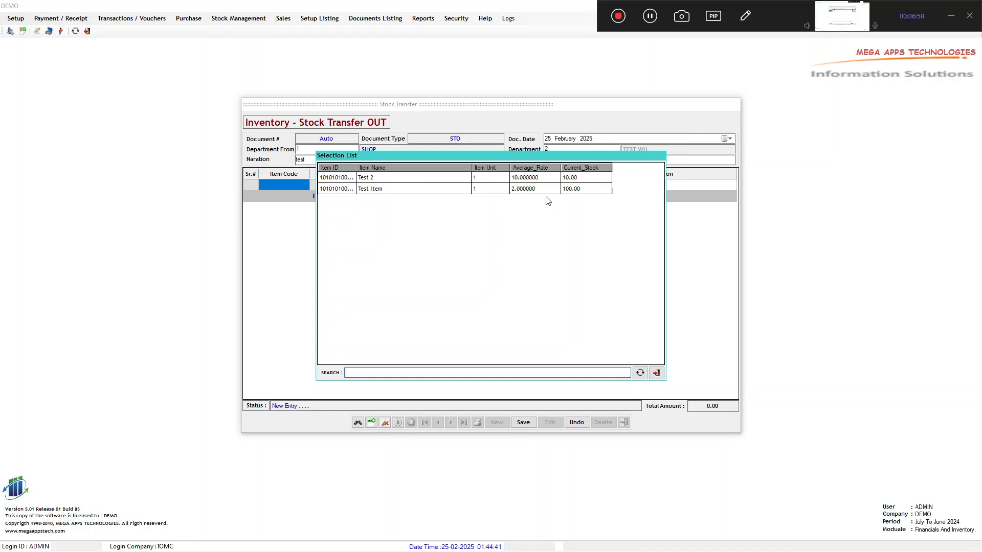
double_click(582, 189)
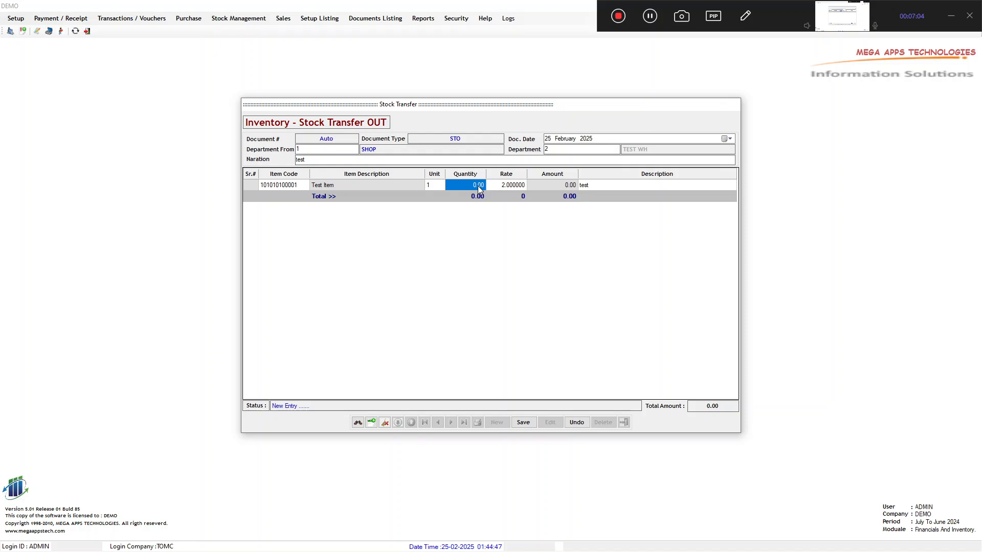
type("25")
key("Return")
key("Return")
type("St")
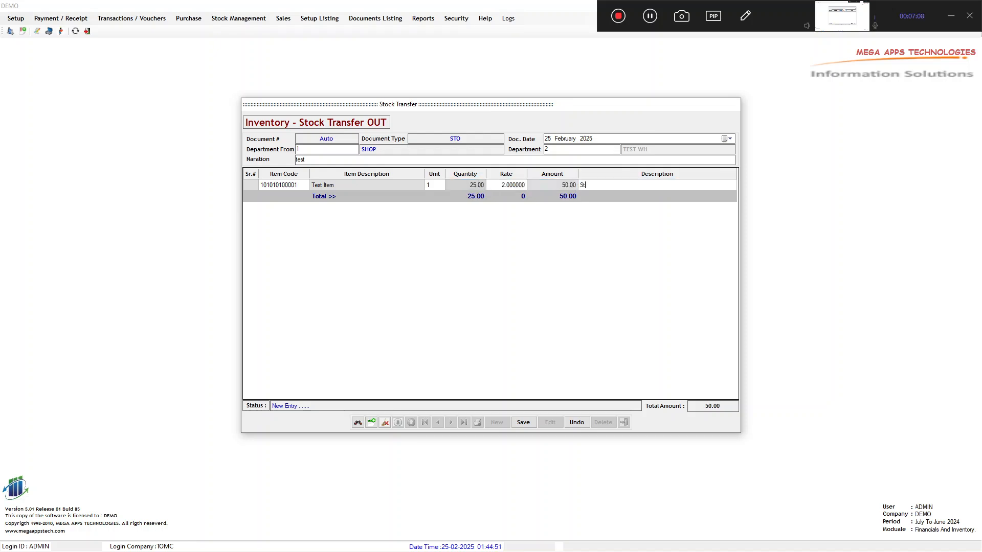
type("ock Transfer Checking")
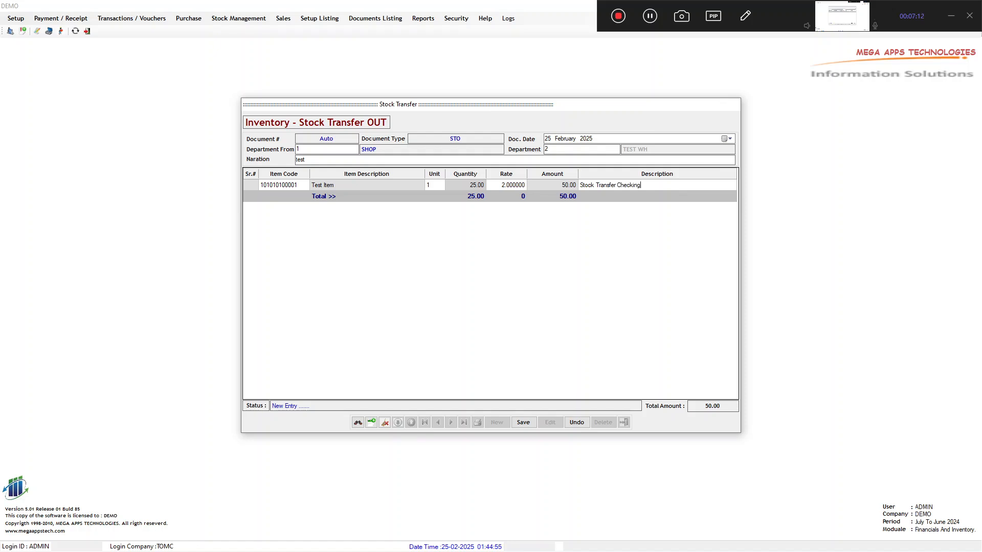
- Save the stock transfer, confirm the save and close its form
left_click(523, 423)
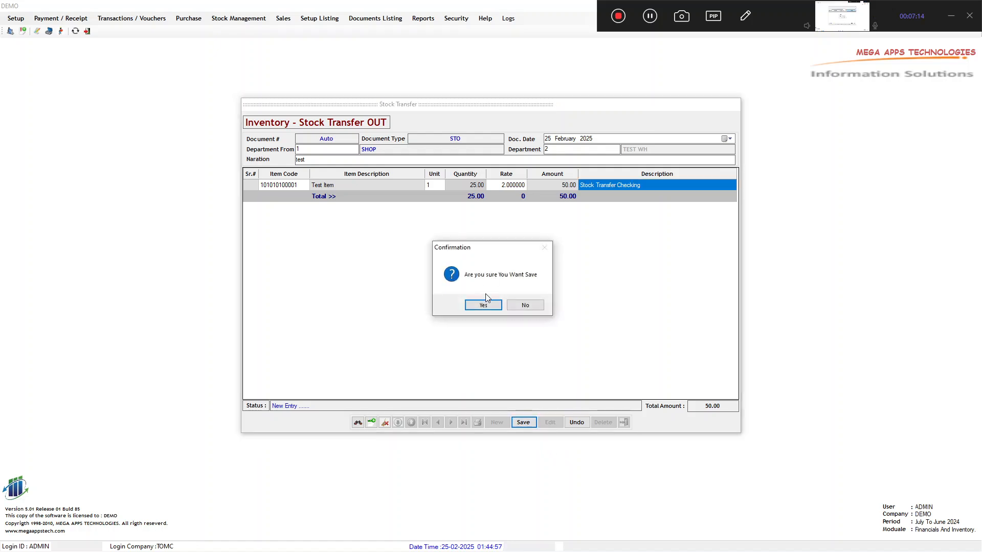
left_click(486, 305)
left_click(536, 304)
left_click(533, 307)
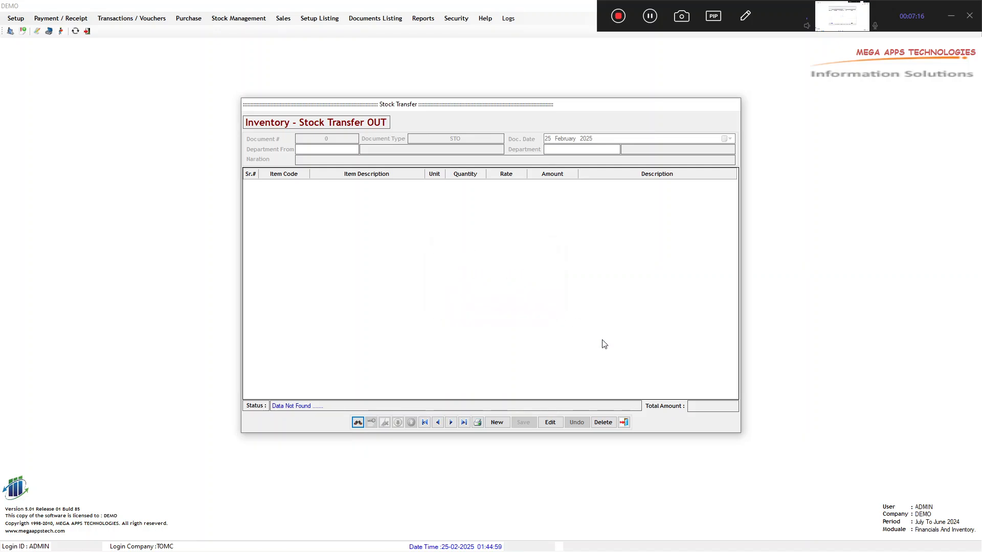
left_click(625, 425)
left_click(624, 423)
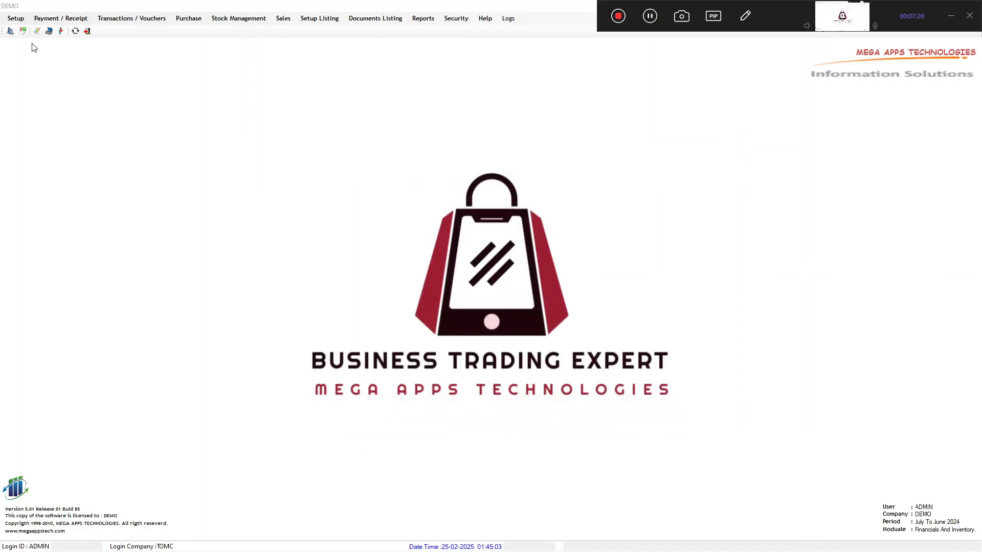
- Check the end date of the Admin user's accounting year in its calendar and close the window
left_click(16, 18)
left_click(62, 121)
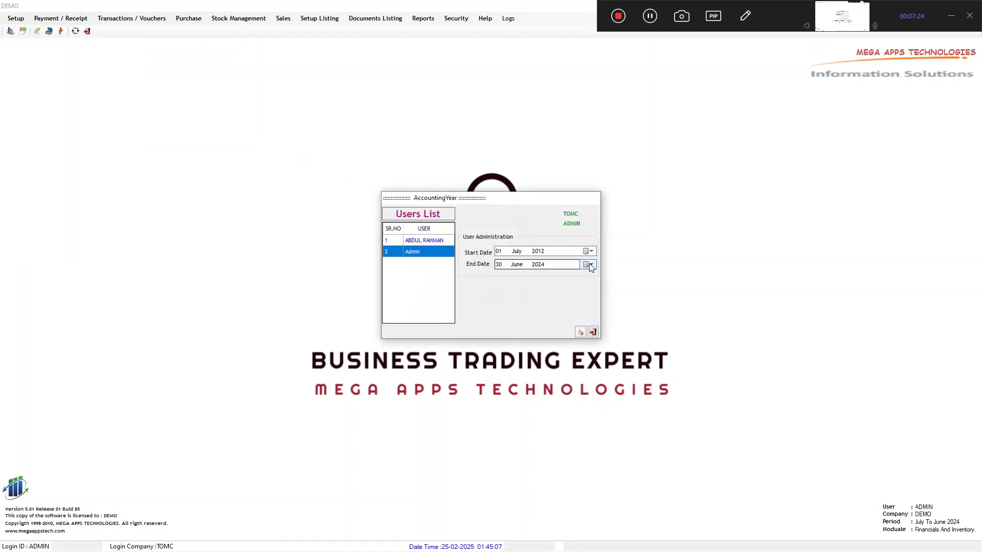
left_click(591, 264)
left_click(551, 278)
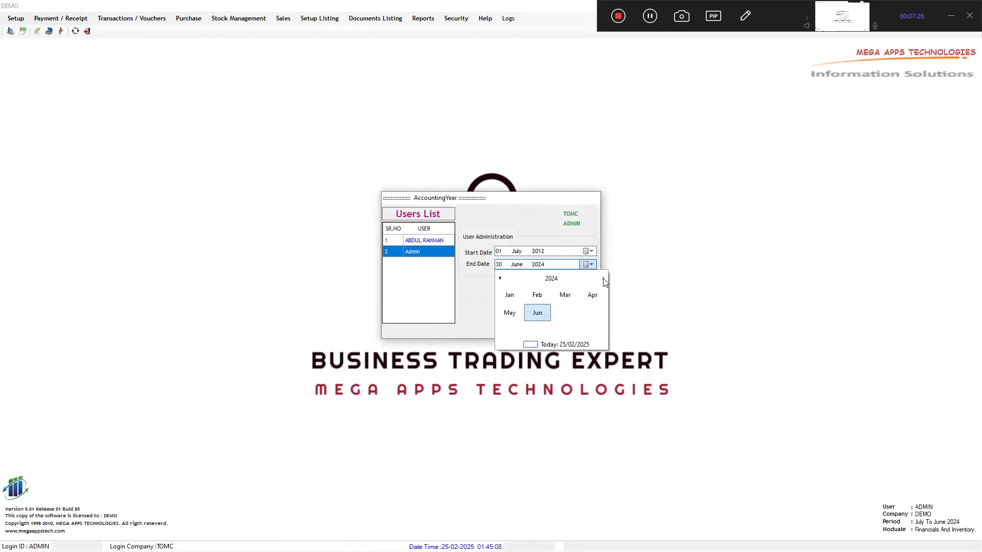
left_click(541, 313)
left_click(591, 326)
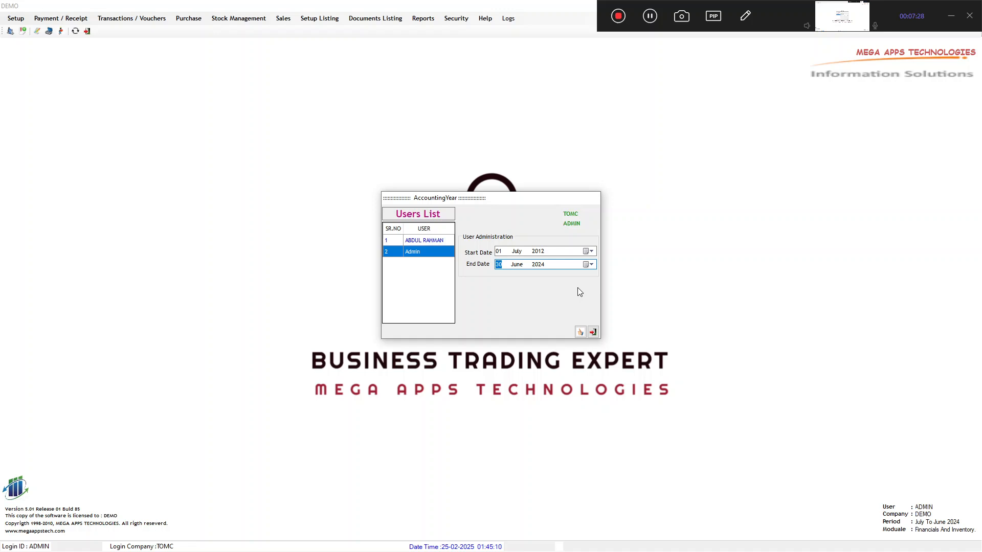
left_click(593, 332)
left_click(285, 19)
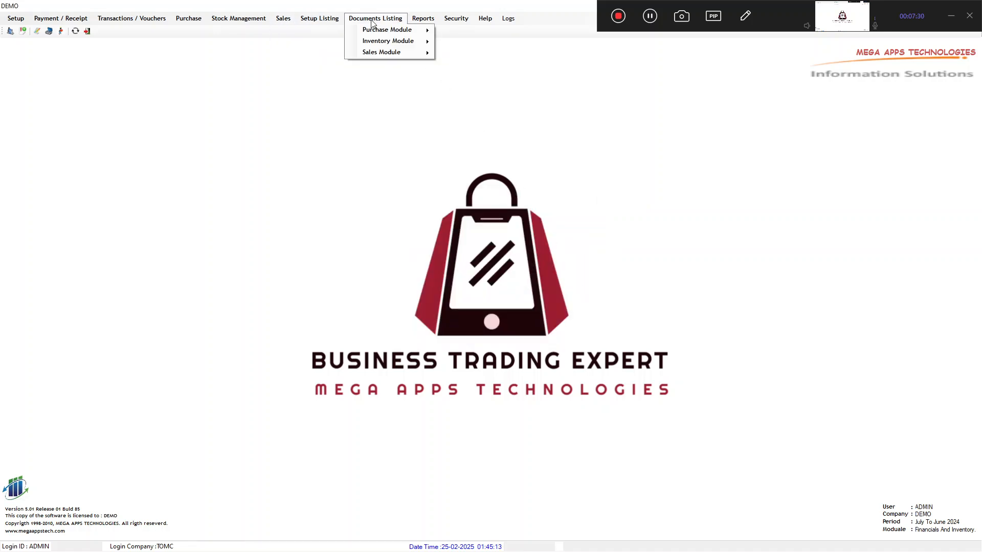
mouse_move(256, 23)
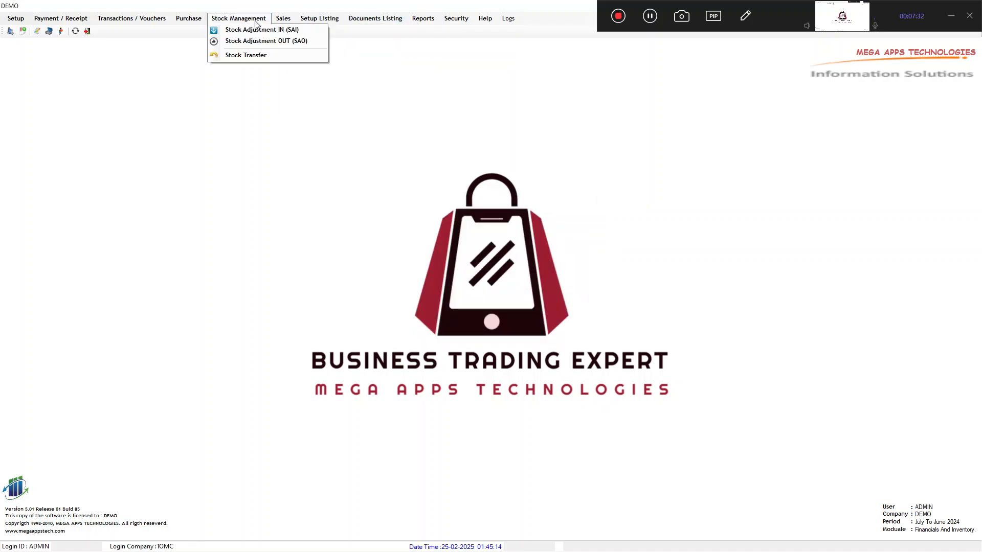
- Open the Stock Transfer form to look for the saved document, dismiss its message and close the form
left_click(246, 55)
left_click(528, 305)
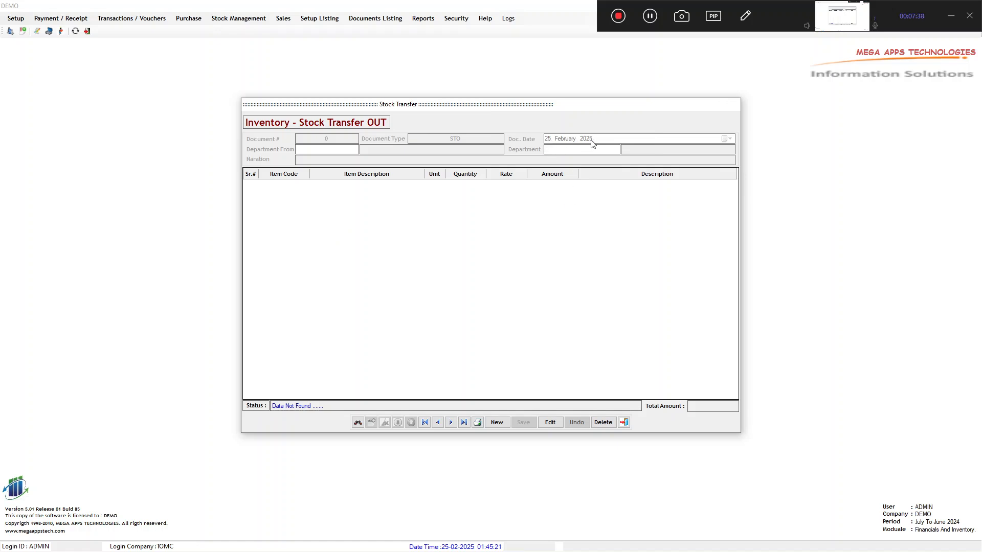
left_click(624, 422)
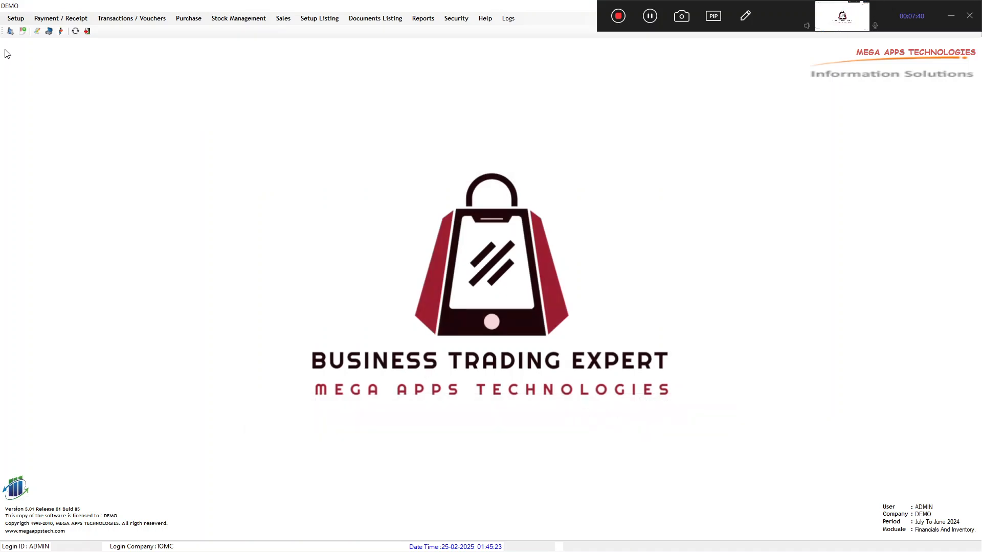
- Check the Admin user's accounting year start and end dates and close the window
left_click(14, 23)
left_click(74, 115)
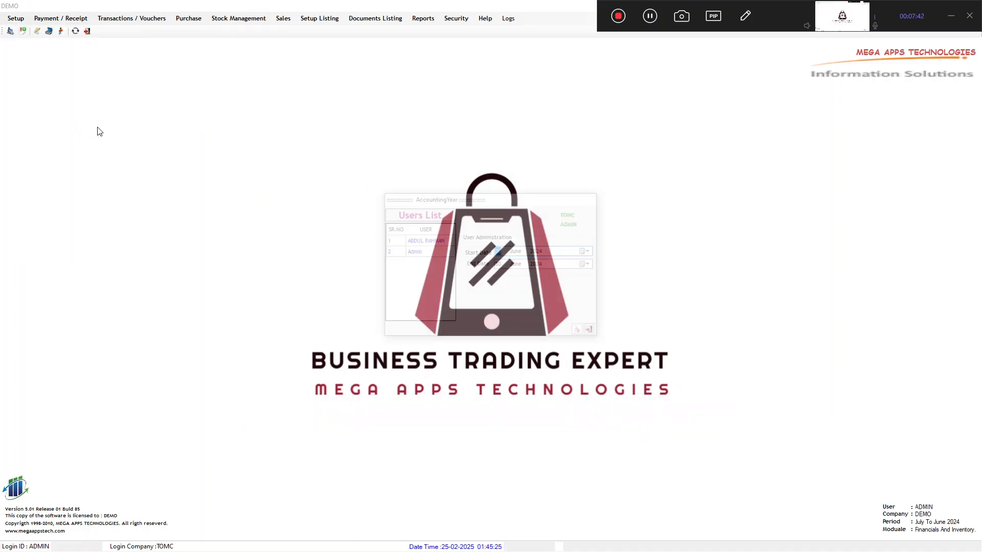
left_click(412, 250)
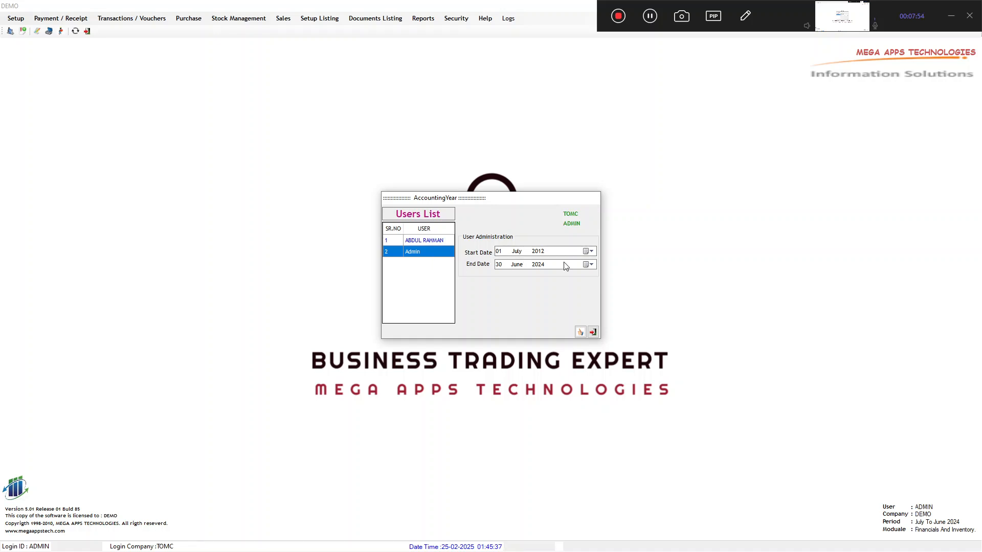
left_click(597, 331)
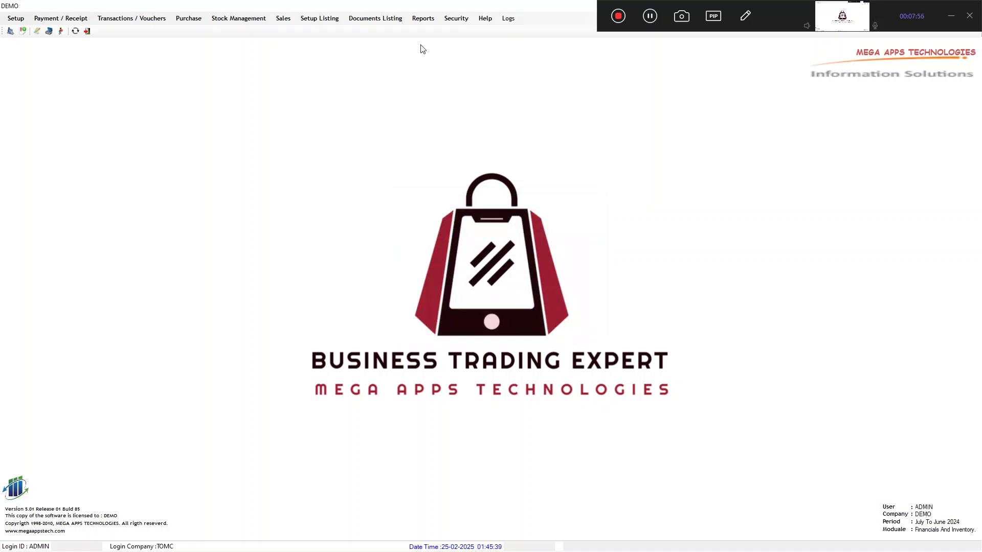
- Run the Current Stock Status report for Test Item to Test 2 in the SHOP department and close the report
left_click(423, 19)
left_click(474, 131)
left_click(423, 18)
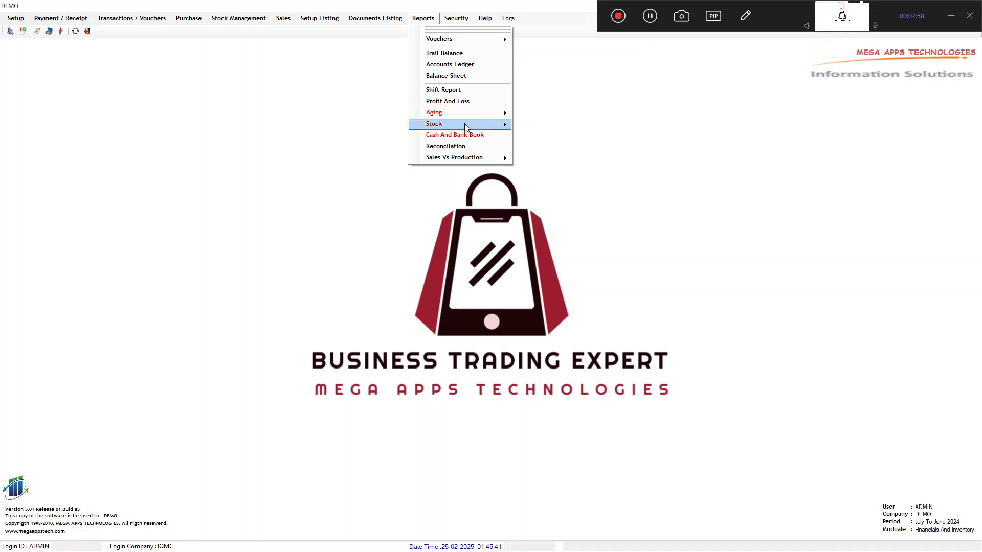
mouse_move(486, 124)
left_click(552, 129)
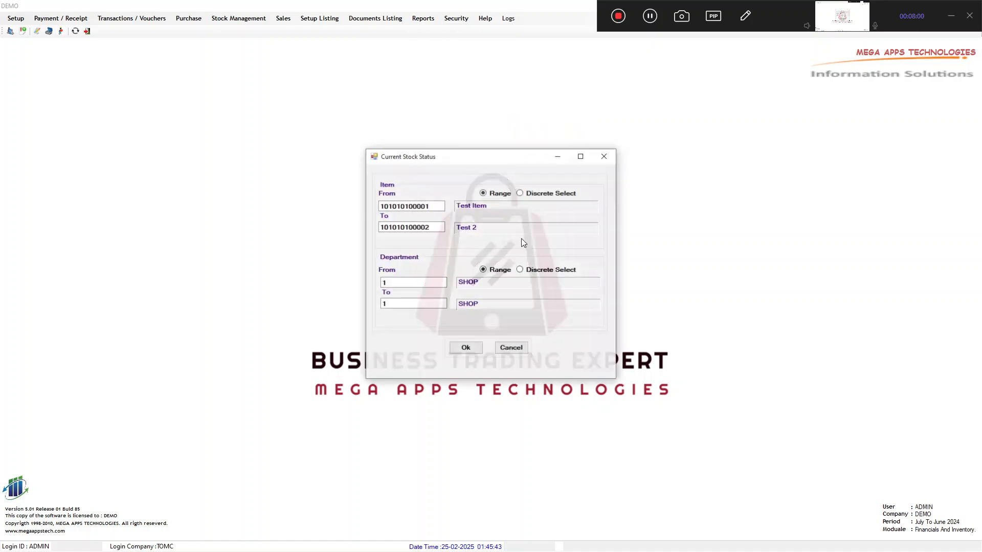
left_click(467, 350)
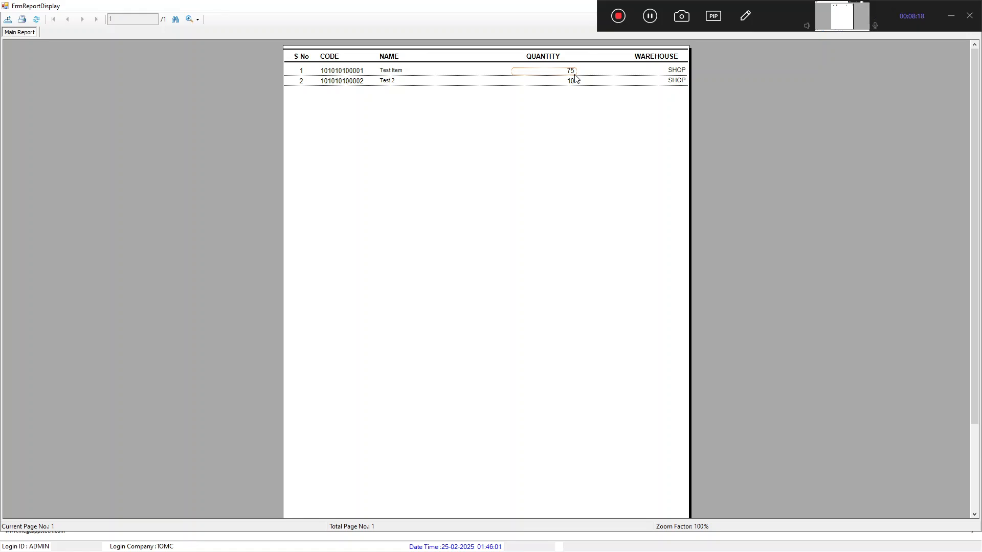
double_click(513, 9)
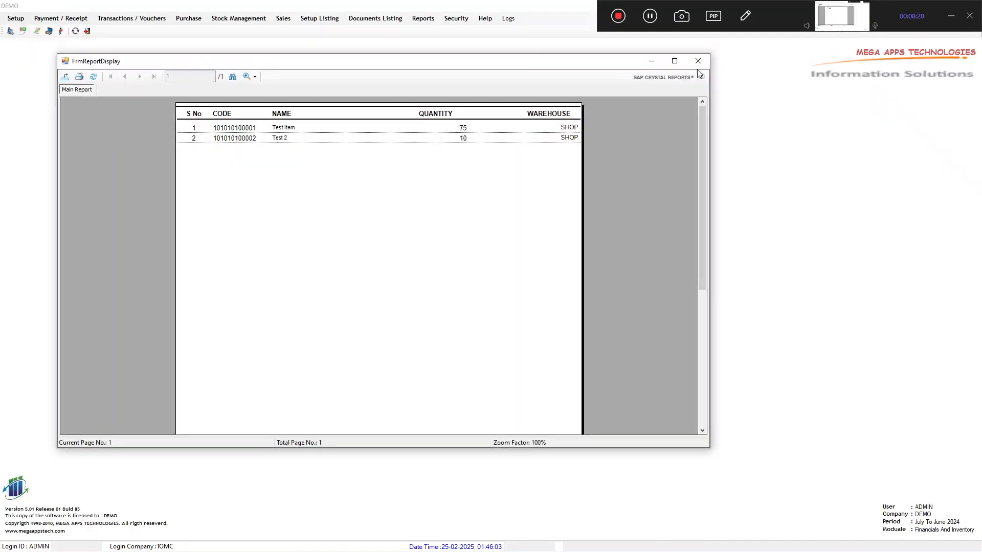
left_click(698, 62)
- Check the Stock Transfer form again for the saved transfer, dismiss its message and close the form
left_click(287, 21)
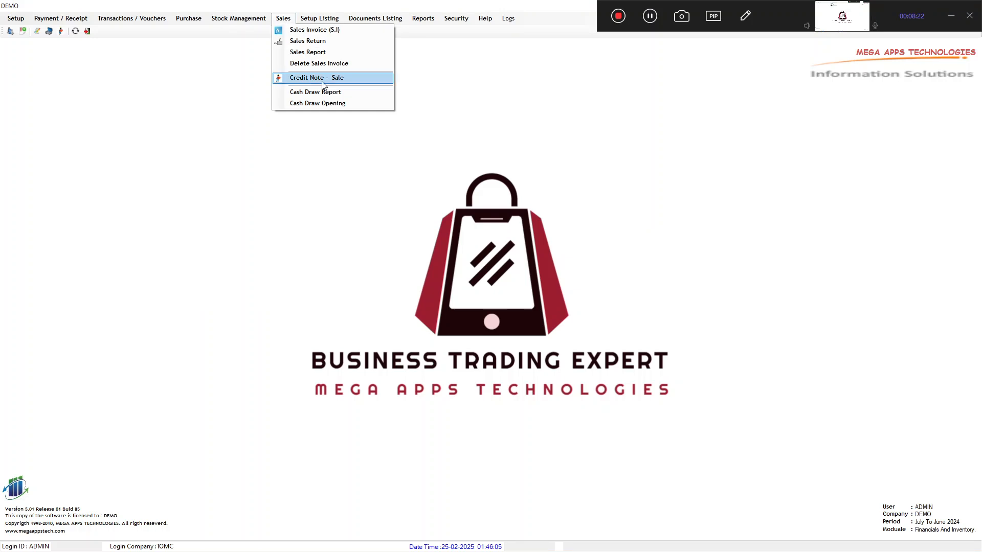
left_click(267, 19)
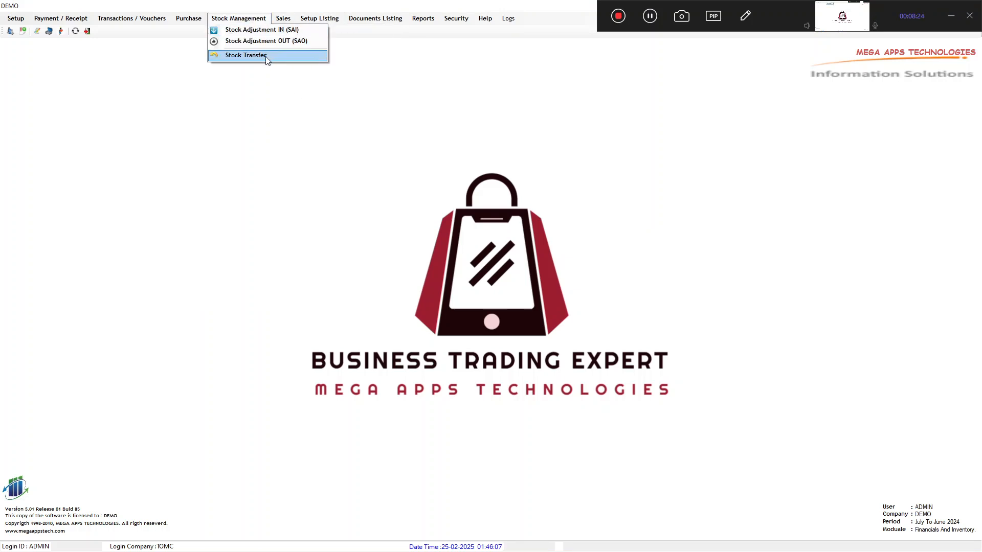
left_click(265, 56)
left_click(528, 308)
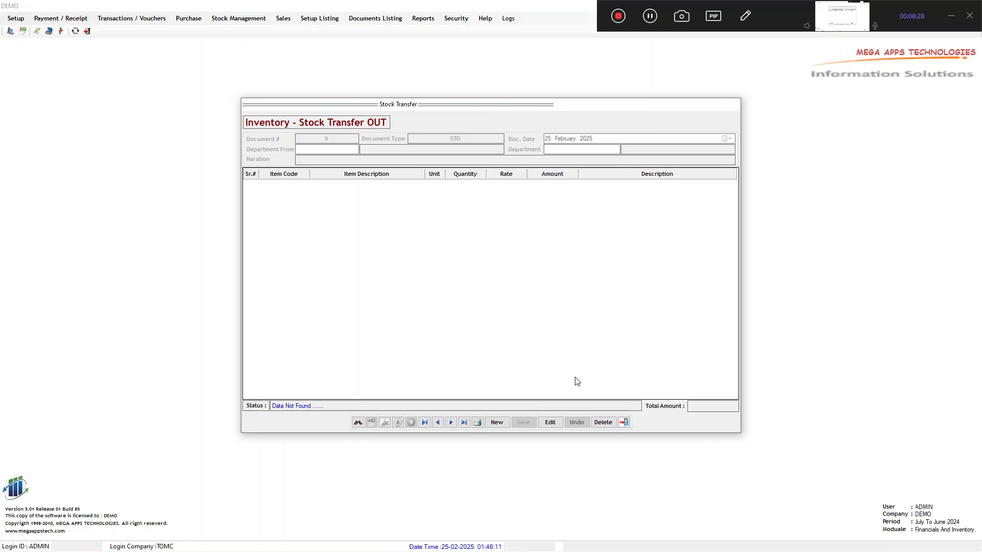
left_click(624, 423)
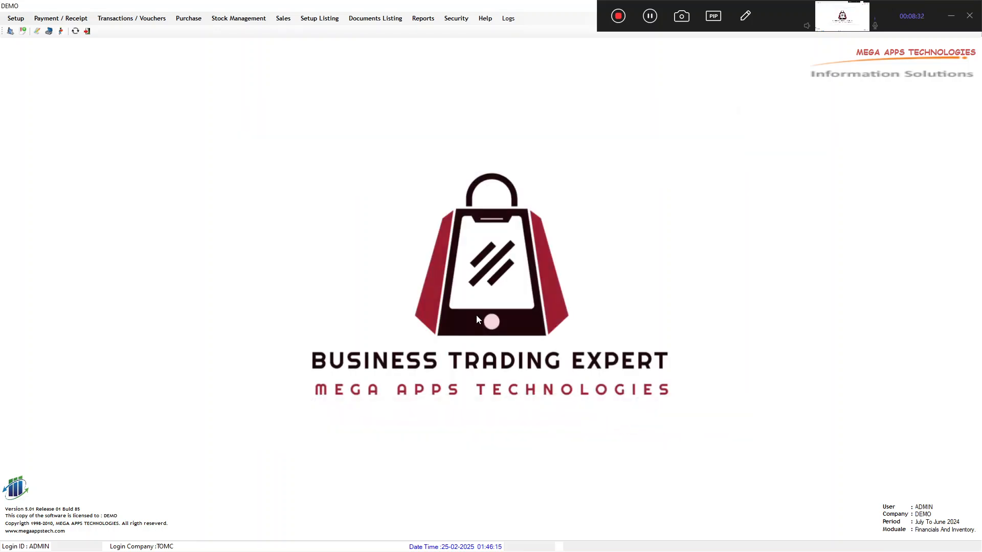
left_click(650, 20)
- Set the end date of the Admin user's accounting year to a day in November 2029
left_click(17, 20)
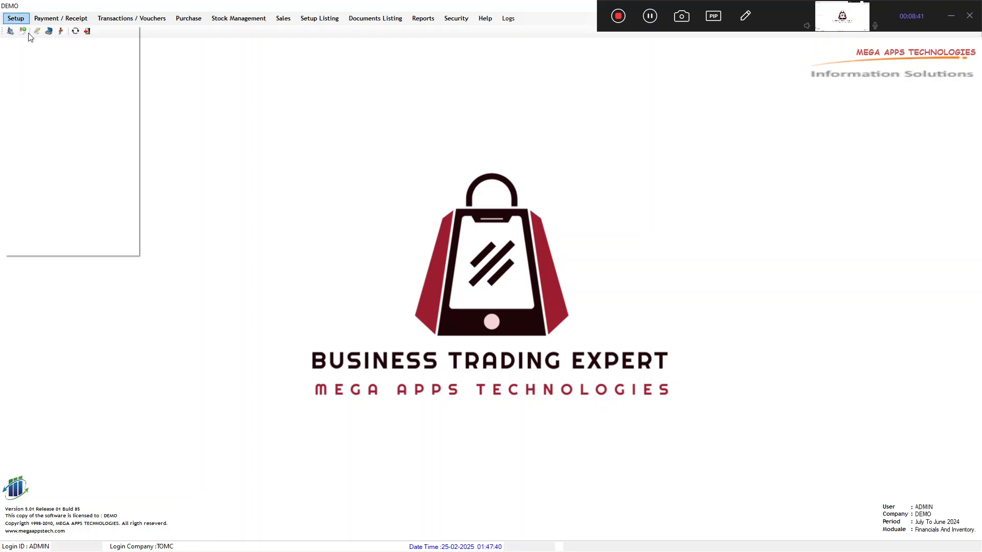
left_click(56, 117)
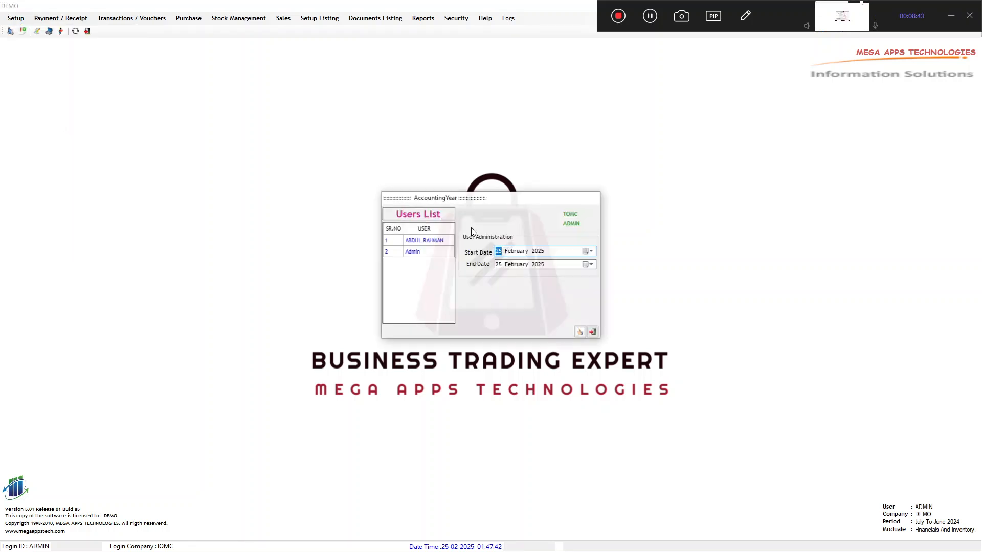
left_click(423, 253)
left_click(592, 265)
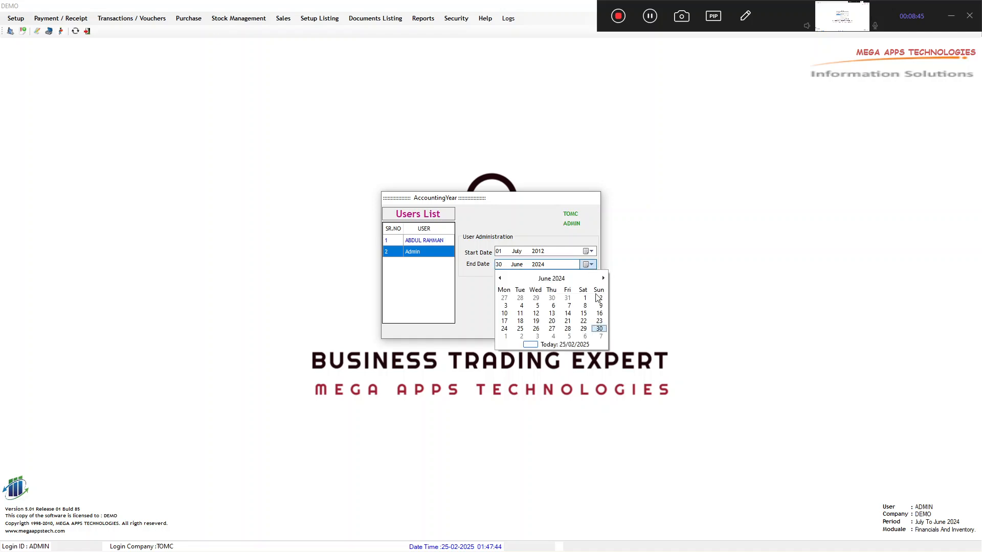
left_click(603, 279)
left_click(603, 279)
left_click(604, 278)
left_click(603, 279)
left_click(604, 278)
left_click(604, 278)
left_click(604, 279)
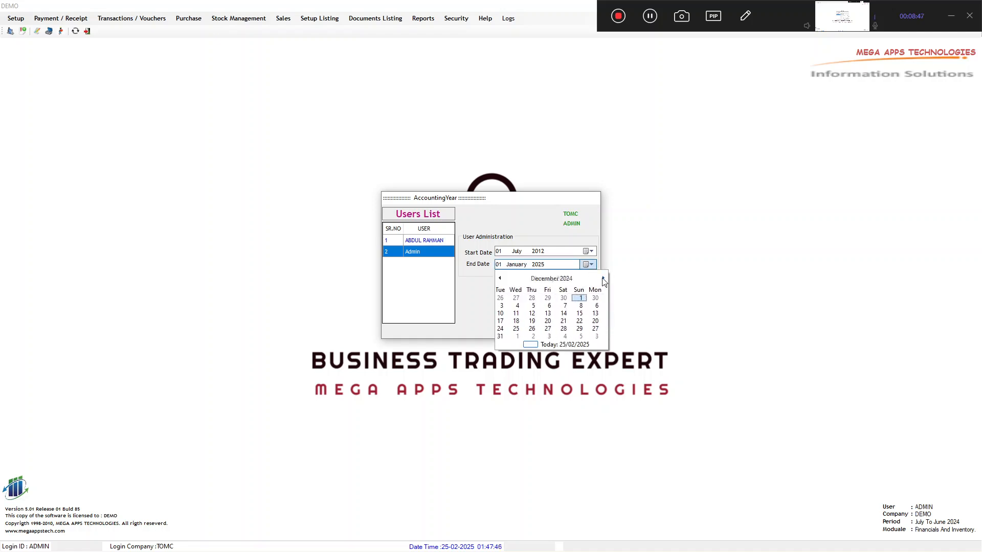
left_click(603, 278)
left_click(603, 278)
left_click(603, 278)
left_click(603, 279)
left_click(604, 279)
left_click(604, 278)
left_click(604, 278)
left_click(603, 278)
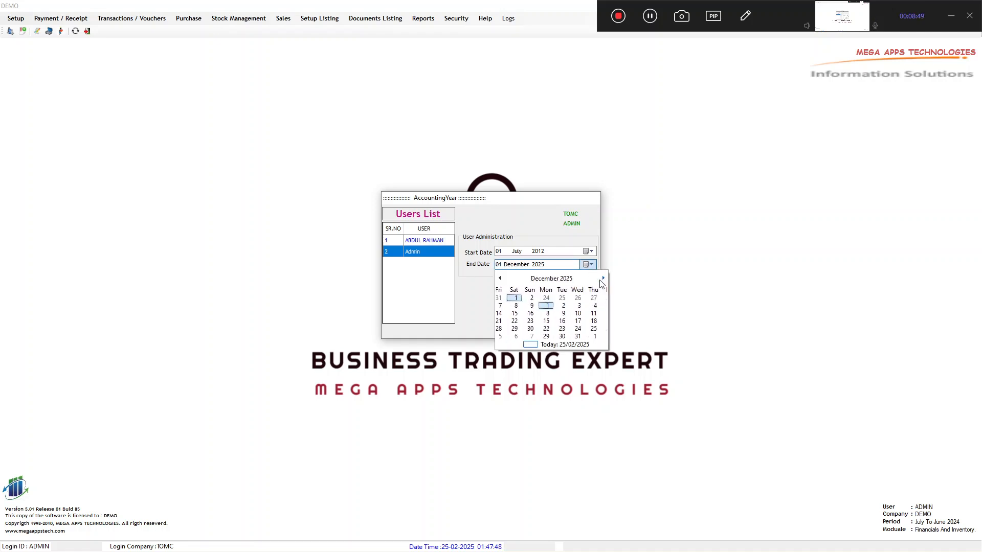
left_click(563, 279)
left_click(552, 278)
left_click(566, 330)
left_click(566, 327)
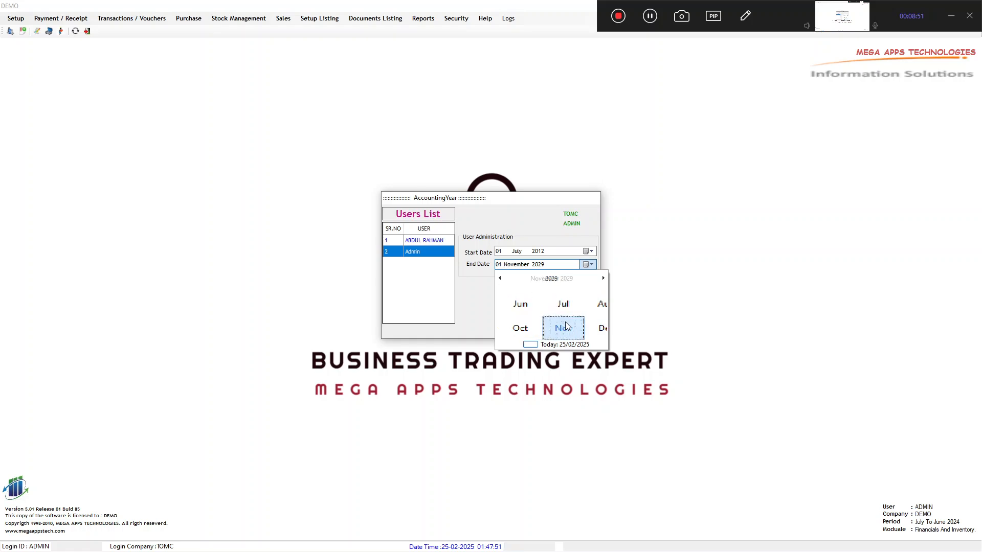
left_click(565, 327)
- Save the updated accounting year dates, acknowledge the update and close the window
left_click(579, 333)
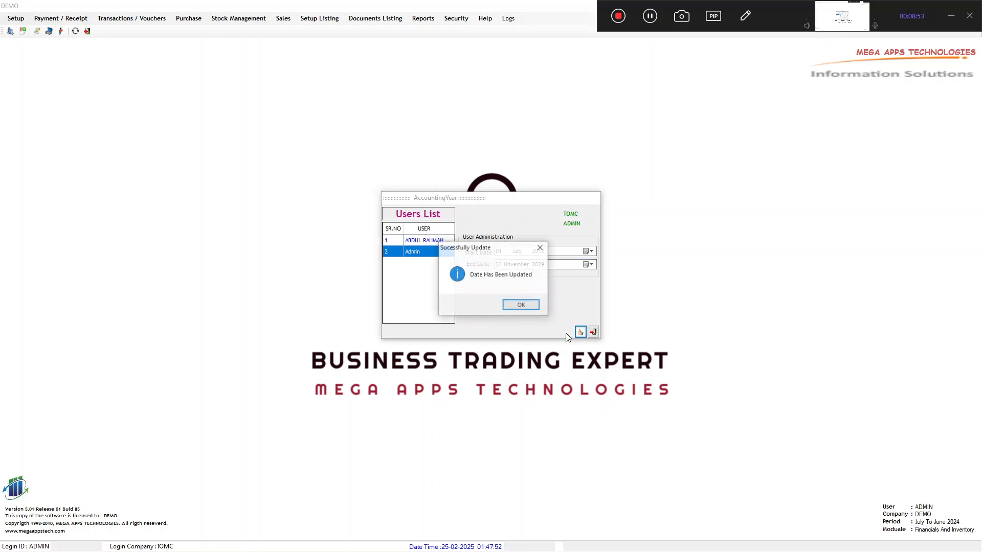
left_click(522, 306)
left_click(594, 333)
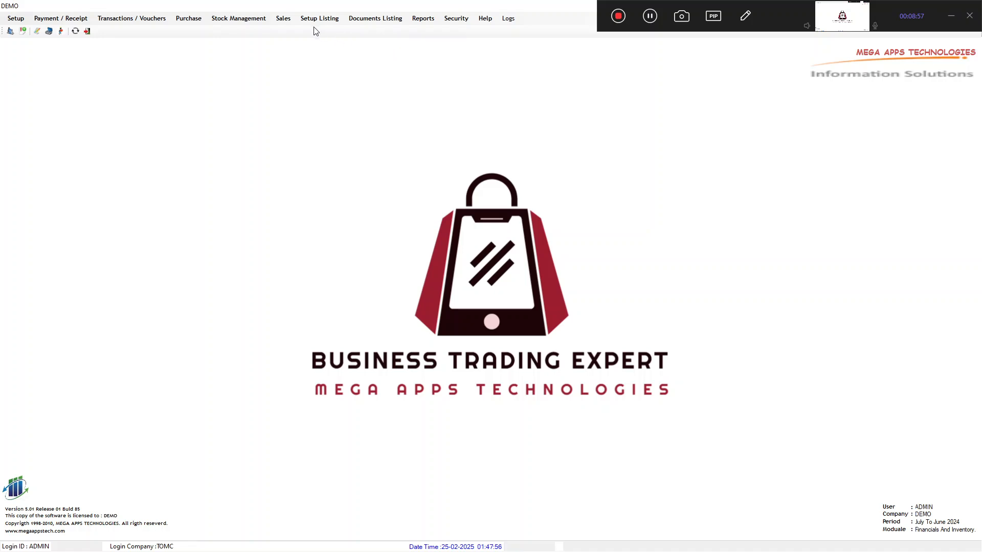
- Verify the Test Item stock transfer from SHOP to TEST WH, confirm the verification and close the form
left_click(283, 18)
mouse_move(238, 19)
left_click(232, 57)
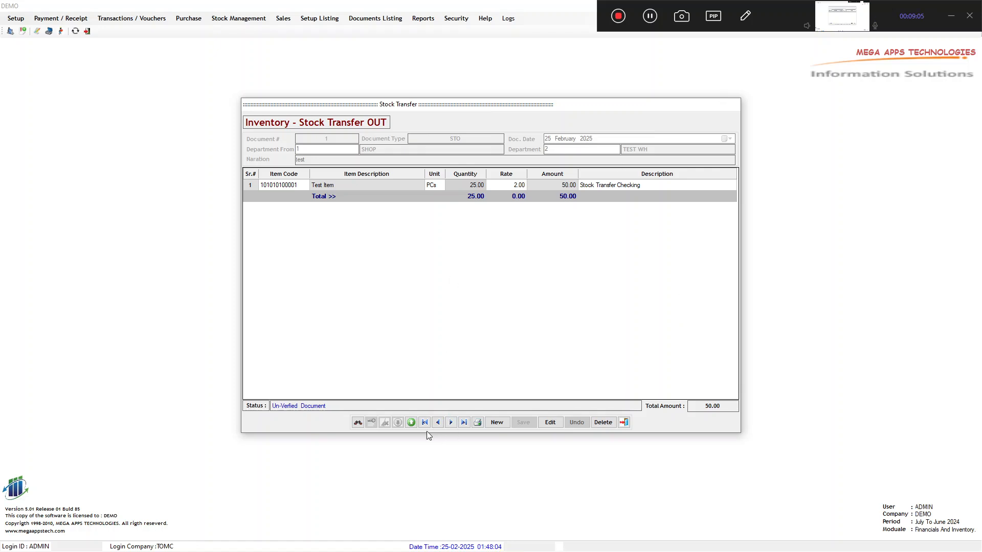
left_click(411, 423)
left_click(493, 305)
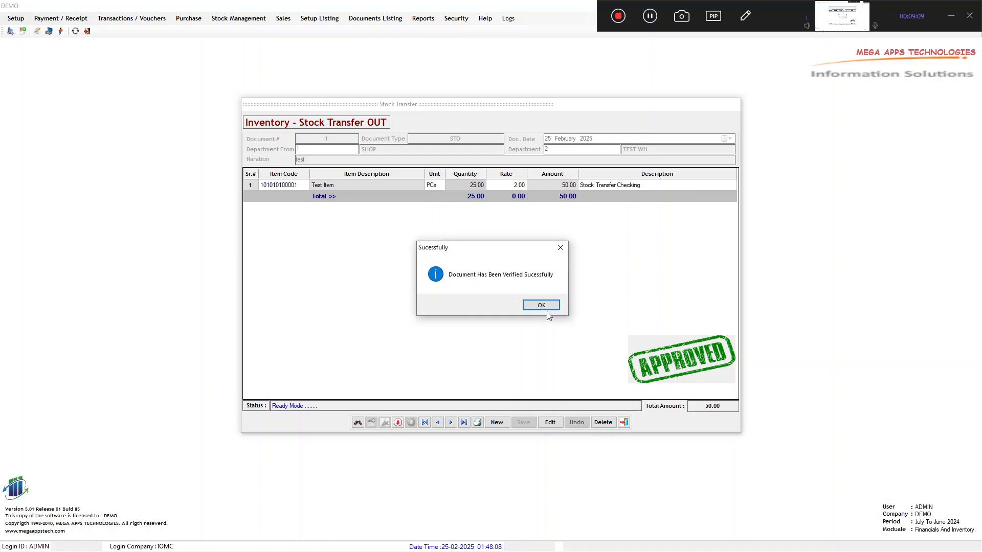
left_click(547, 308)
left_click(625, 423)
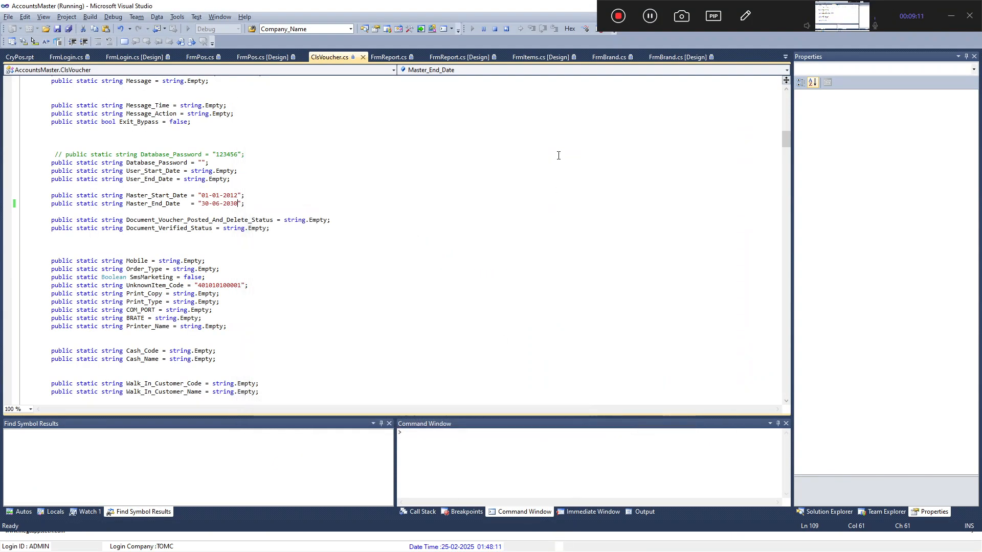
- Recheck the Current Stock Status report for Test Item to Test 2 in SHOP, and close the report and its filter dialog
left_click(425, 19)
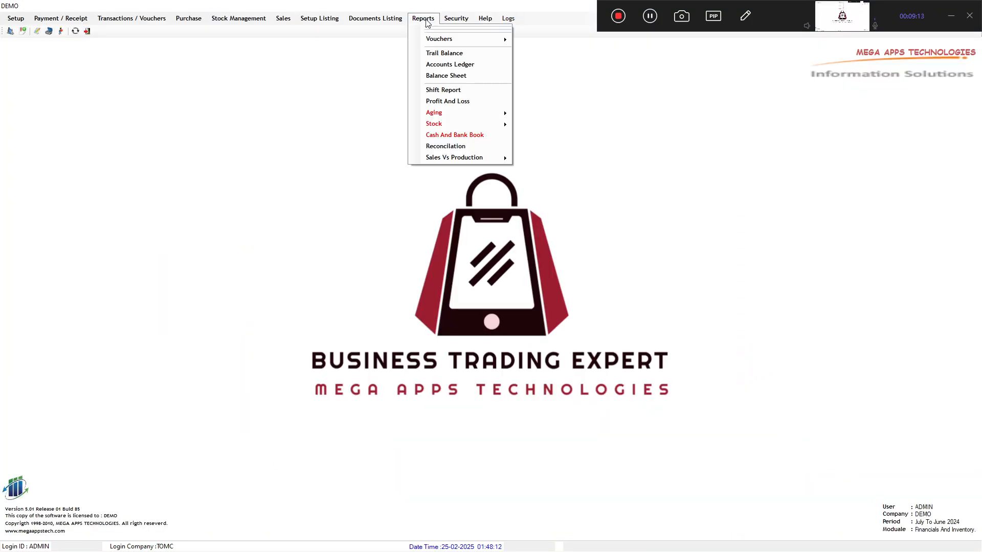
mouse_move(460, 124)
left_click(520, 126)
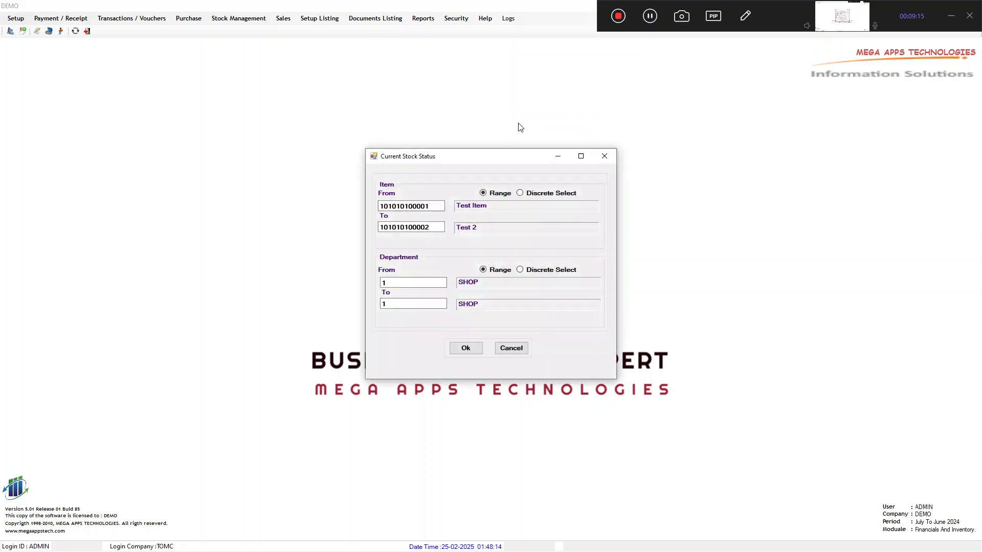
left_click(471, 351)
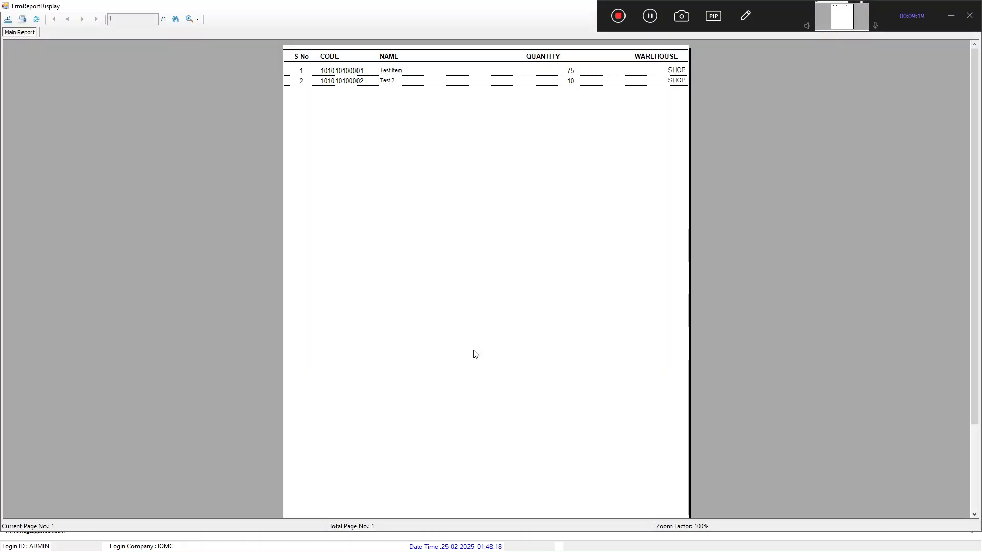
double_click(462, 3)
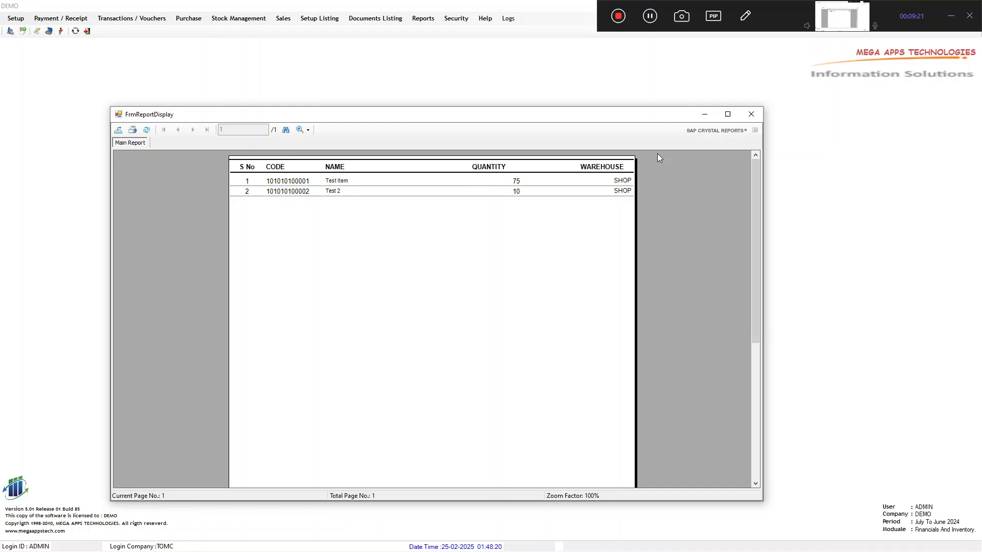
left_click(751, 114)
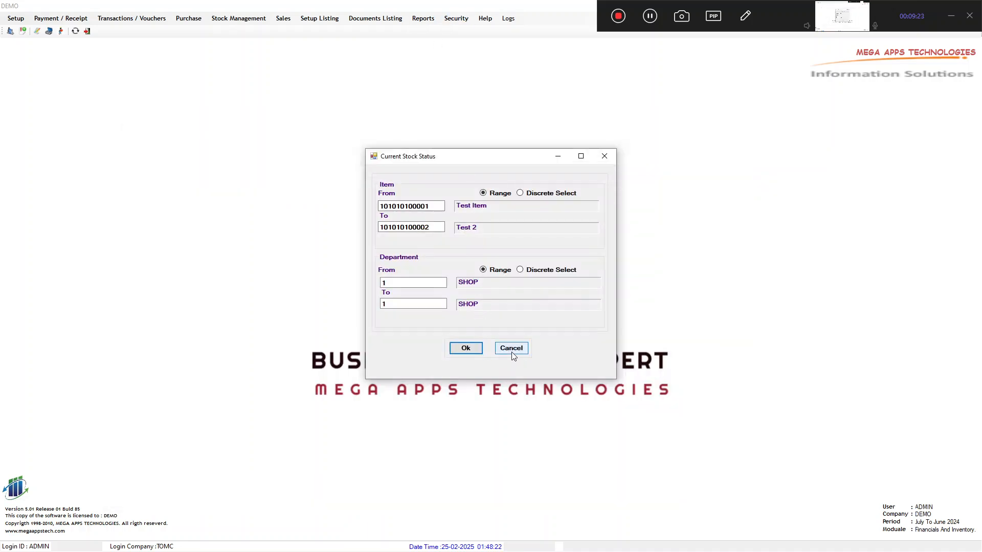
left_click(511, 349)
- Grant the Admin user location permission for the TEST WH department, save and confirm the change, and close the window
left_click(455, 18)
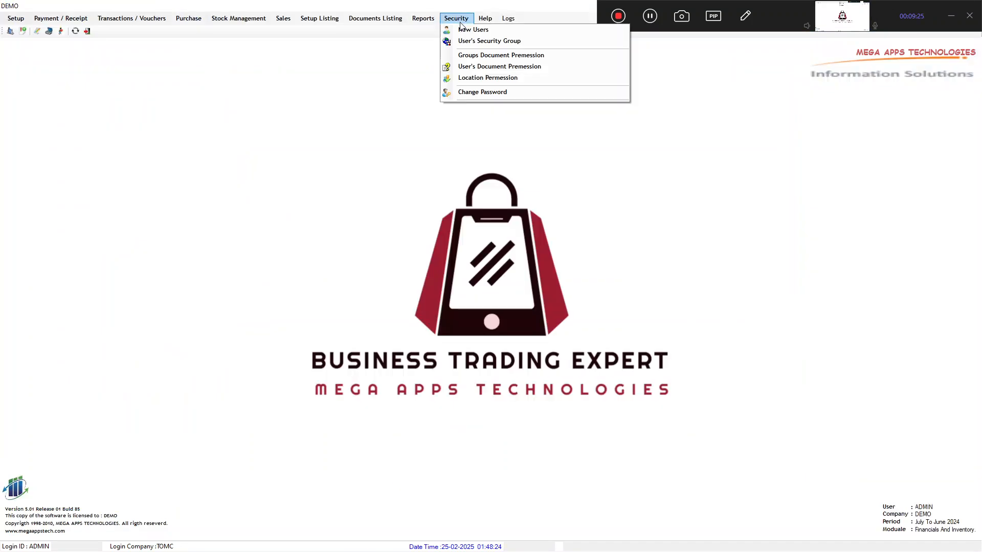
left_click(478, 77)
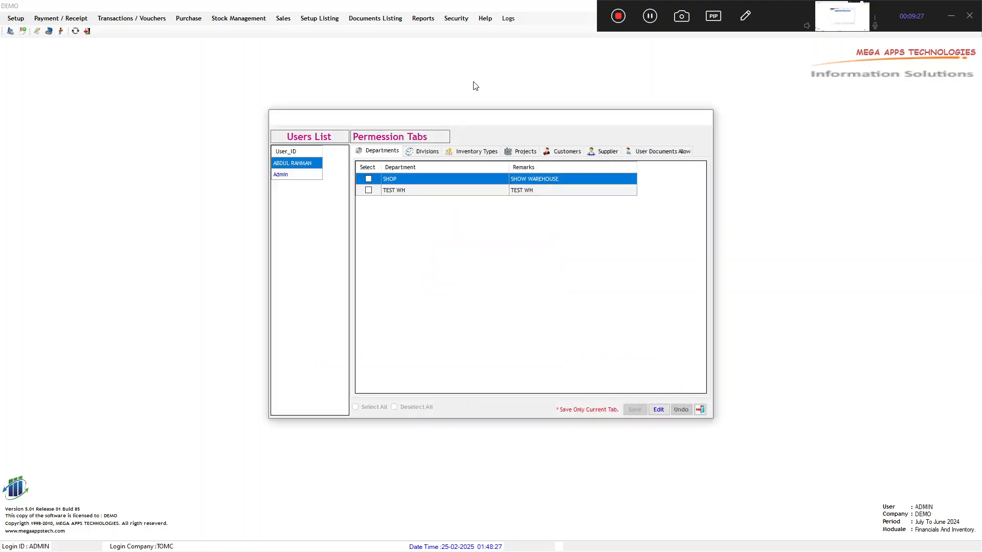
left_click(284, 176)
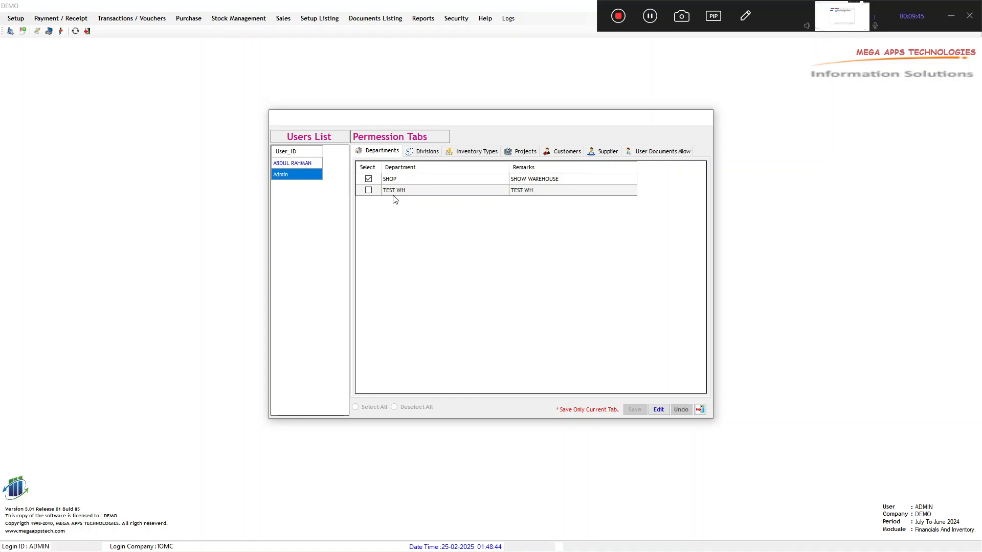
left_click(290, 180)
left_click(663, 412)
left_click(368, 190)
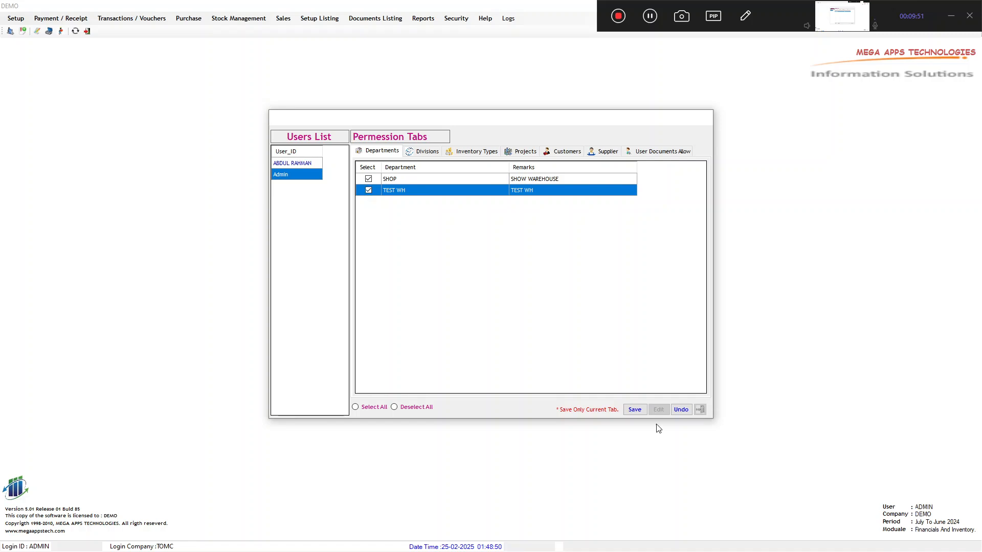
left_click(639, 412)
left_click(484, 303)
left_click(526, 307)
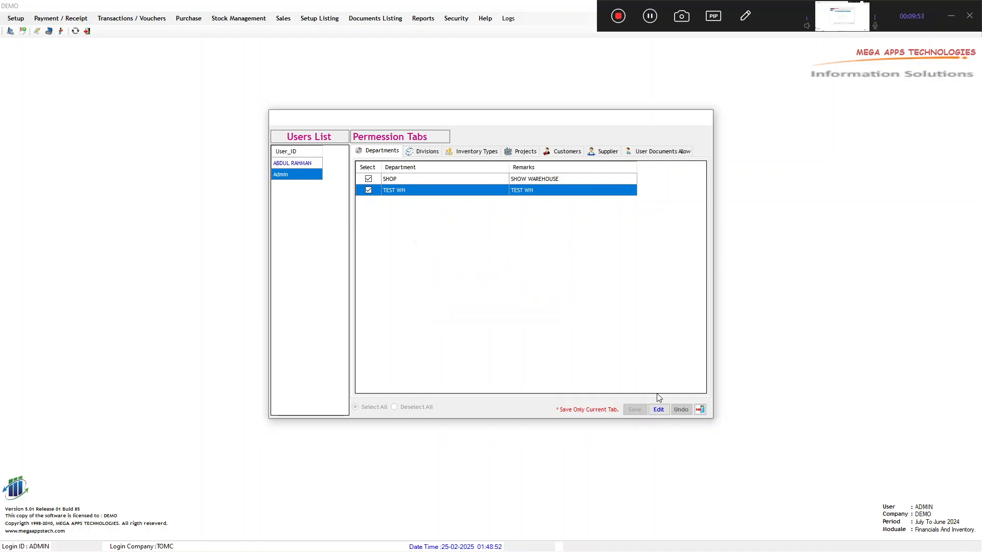
left_click(699, 410)
key("alt+Tab")
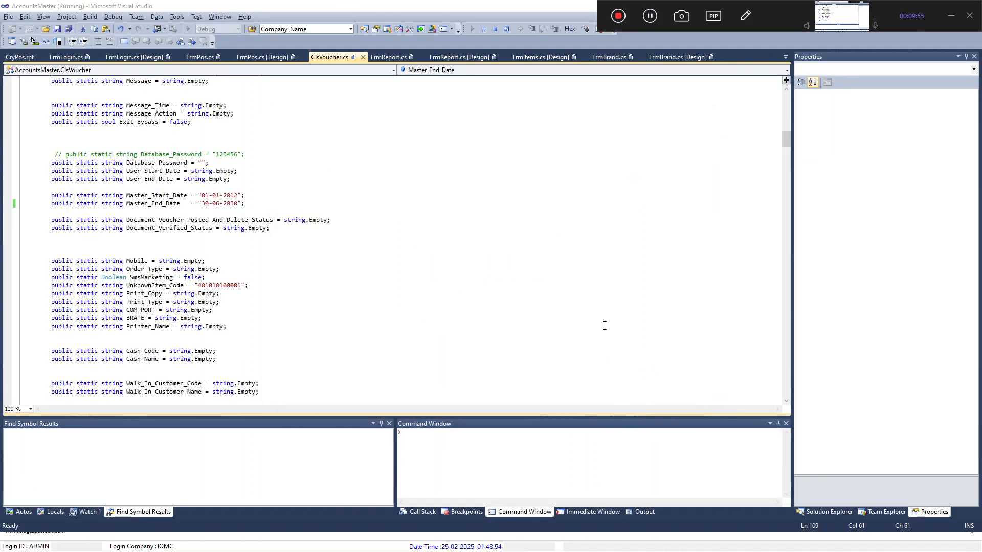
- Check the Current Stock Status report for Test Item to Test 2 across SHOP to TEST WH, and close the report and its filter dialog
left_click(424, 18)
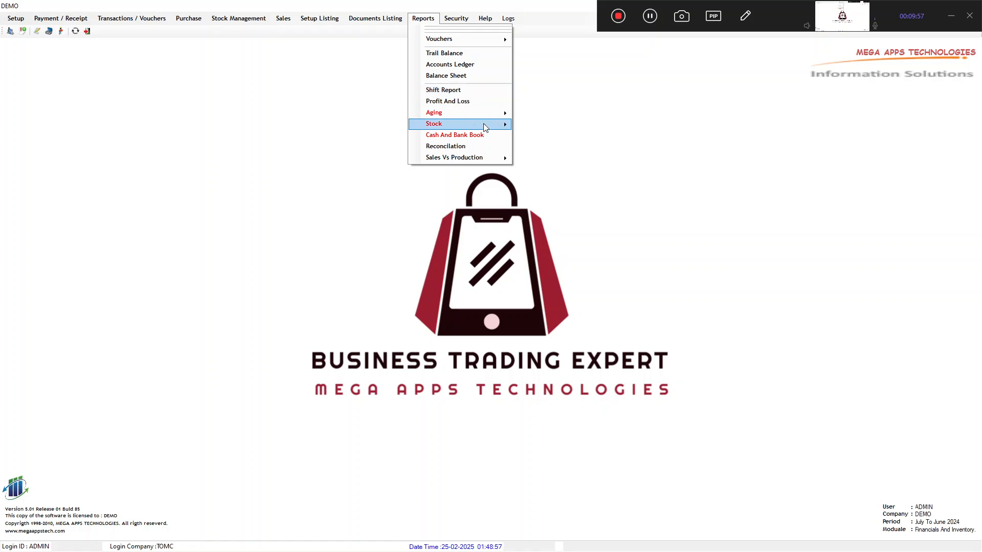
mouse_move(488, 125)
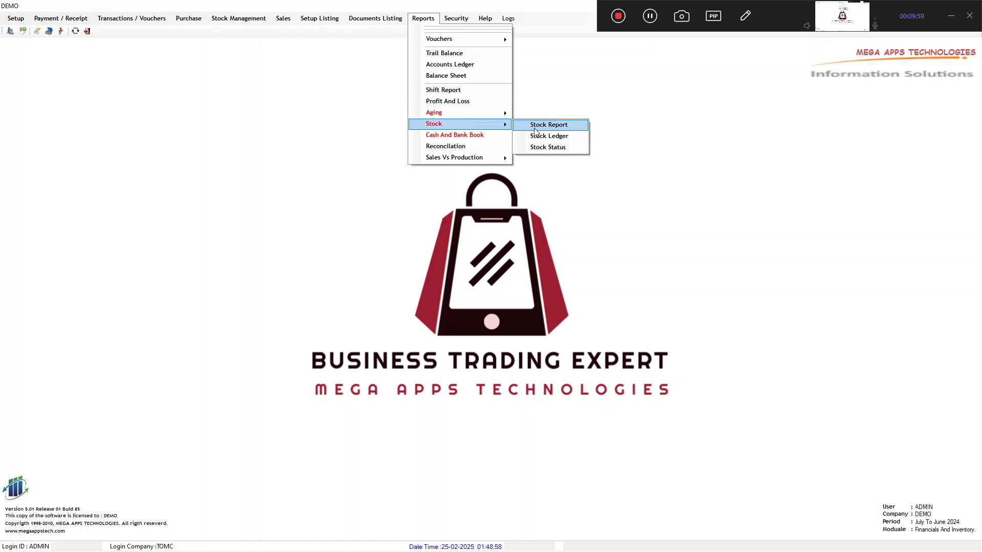
left_click(548, 147)
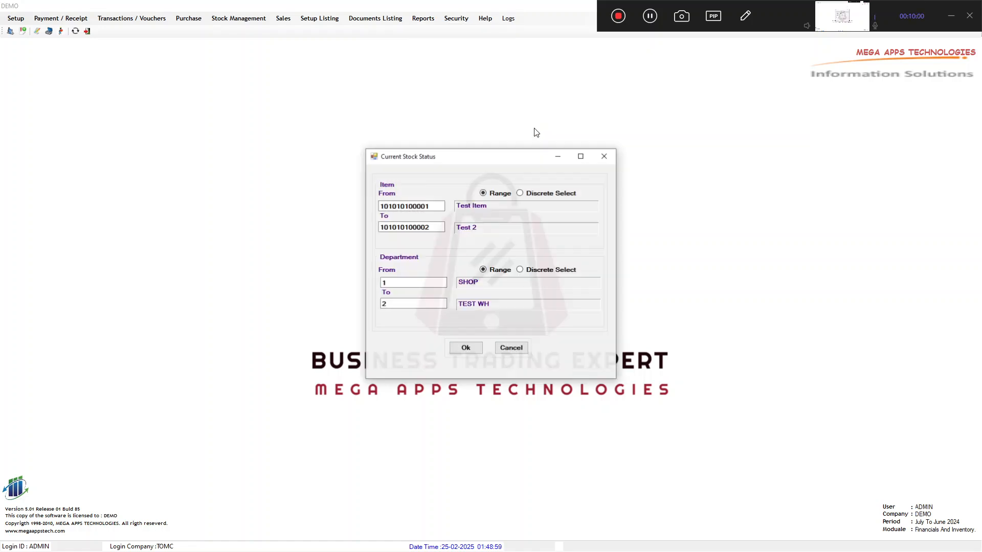
left_click(466, 349)
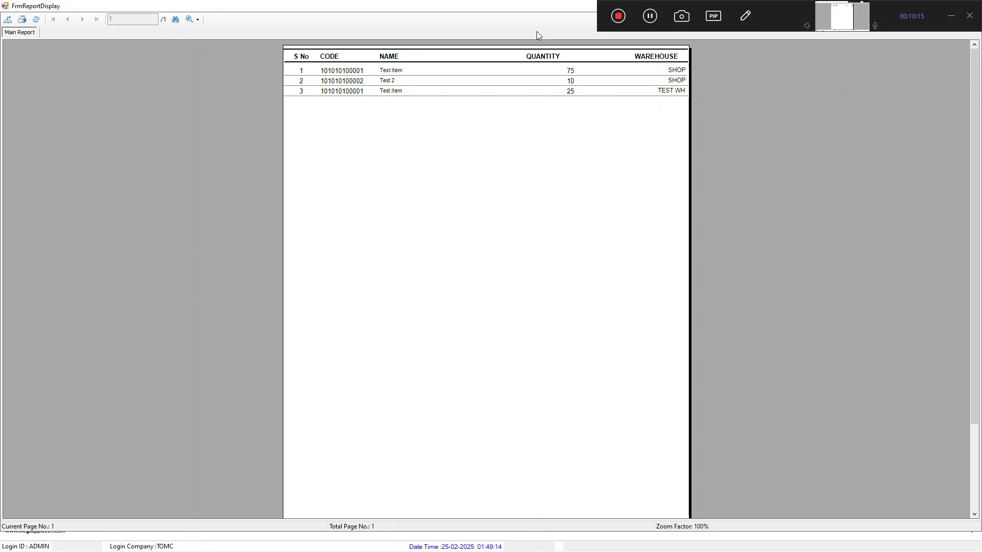
double_click(504, 6)
left_click(767, 131)
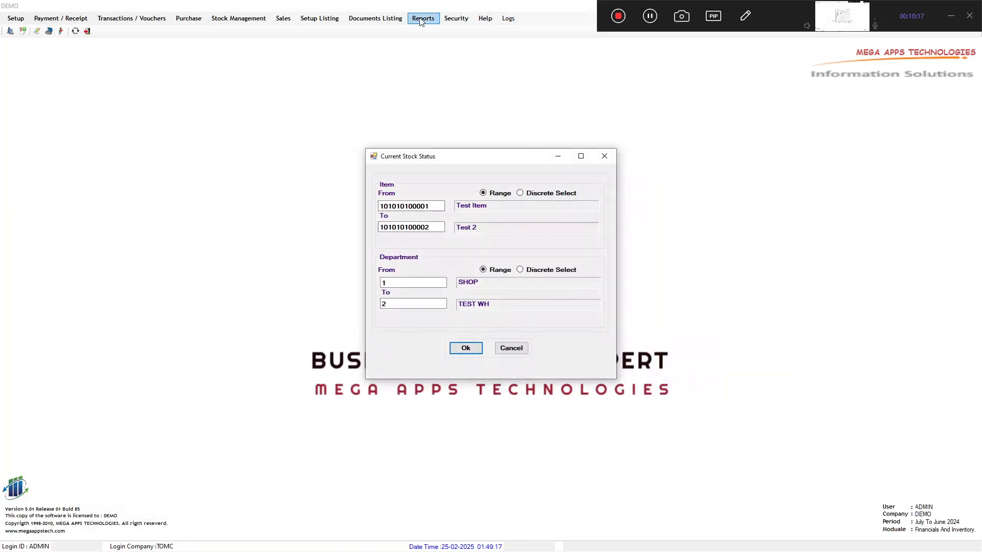
left_click(511, 348)
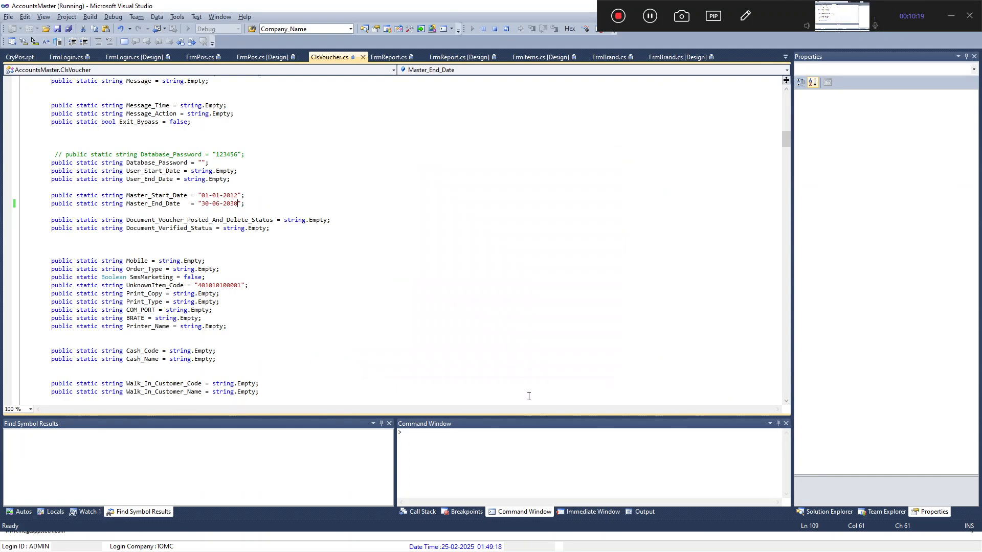
- Review the Stock Ledger report for Test Item to Test 2 across SHOP to TEST WH for February 2025, and close the report and its filter dialog
left_click(250, 18)
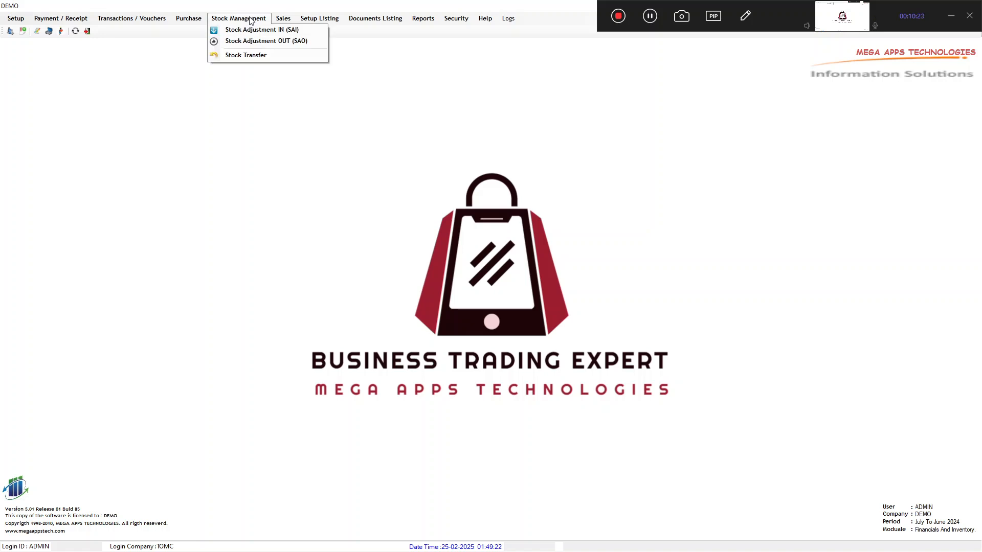
mouse_move(193, 24)
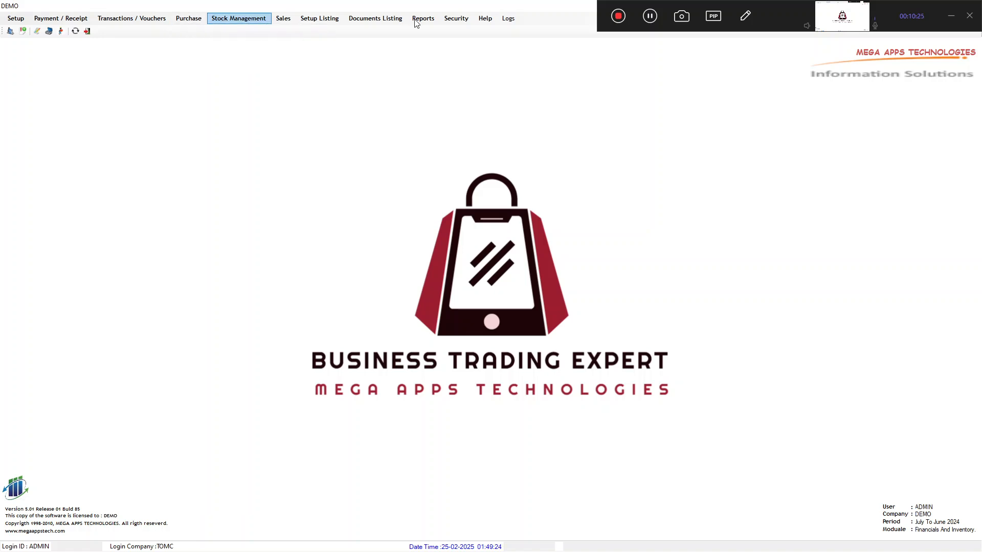
mouse_move(423, 23)
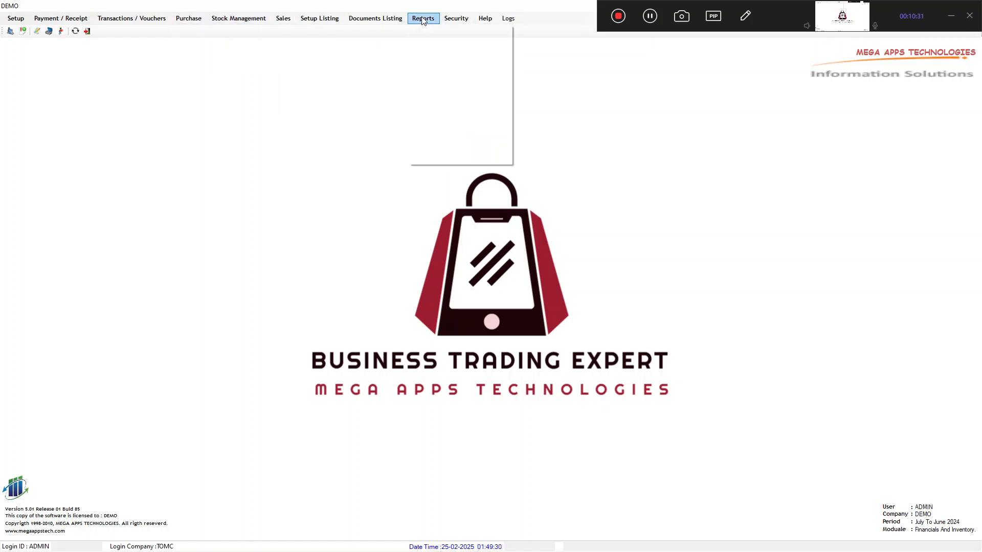
mouse_move(447, 125)
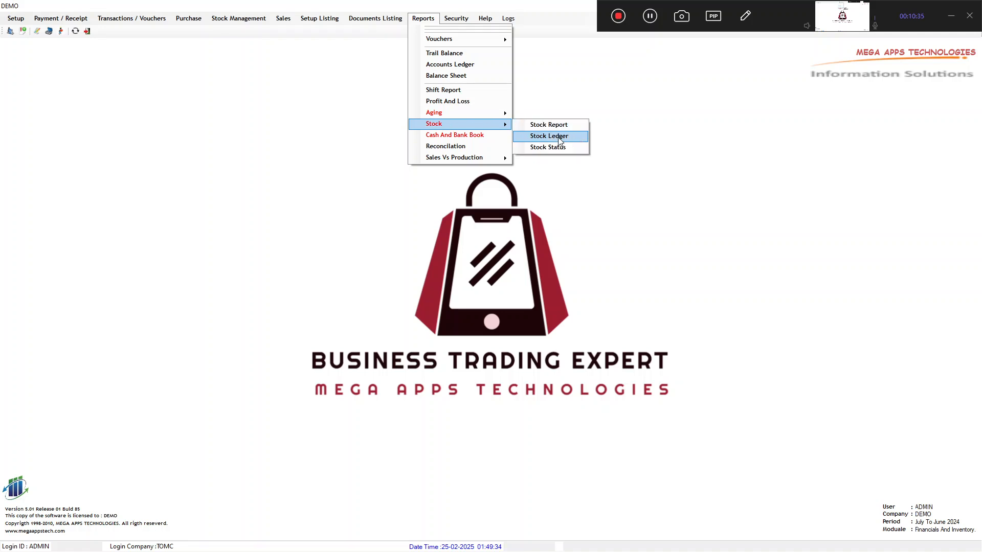
left_click(560, 140)
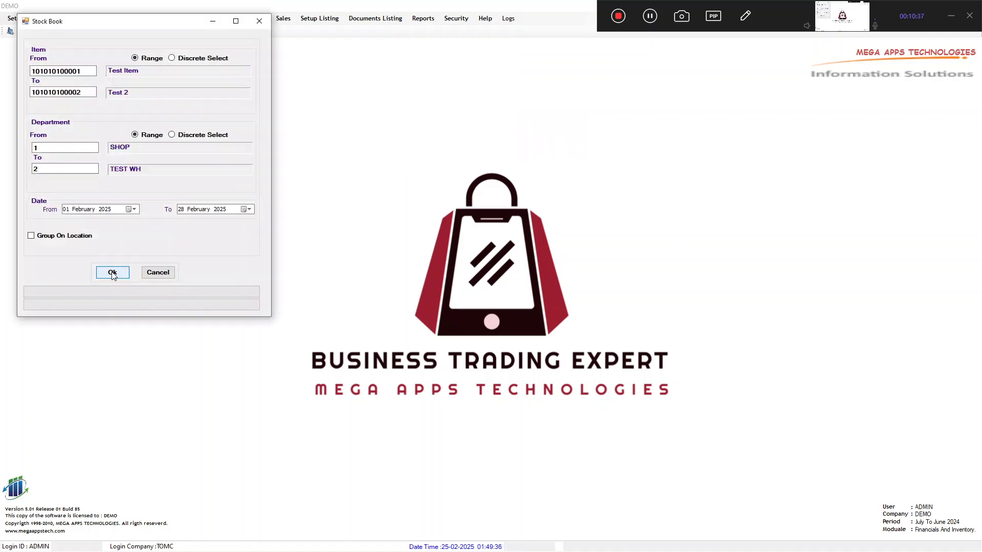
left_click(112, 273)
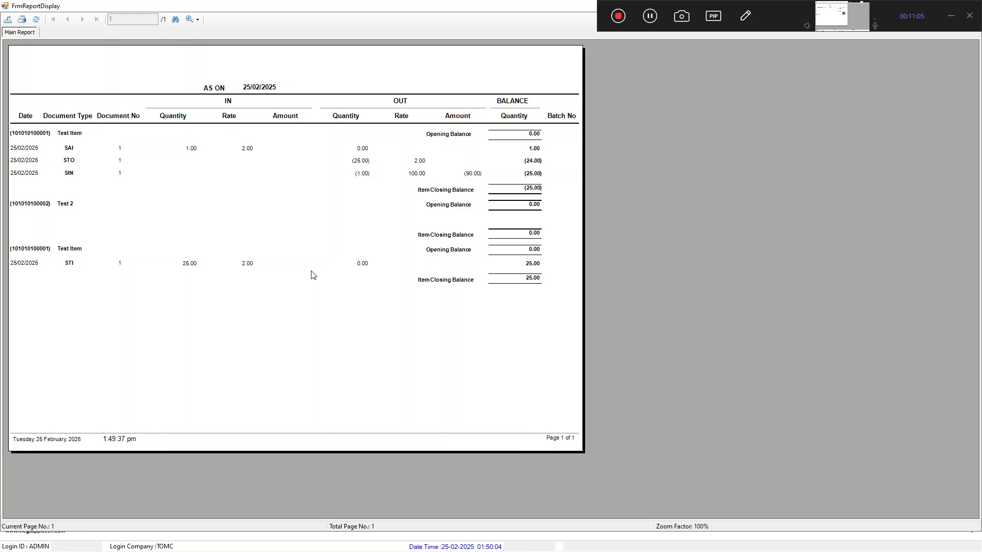
double_click(373, 6)
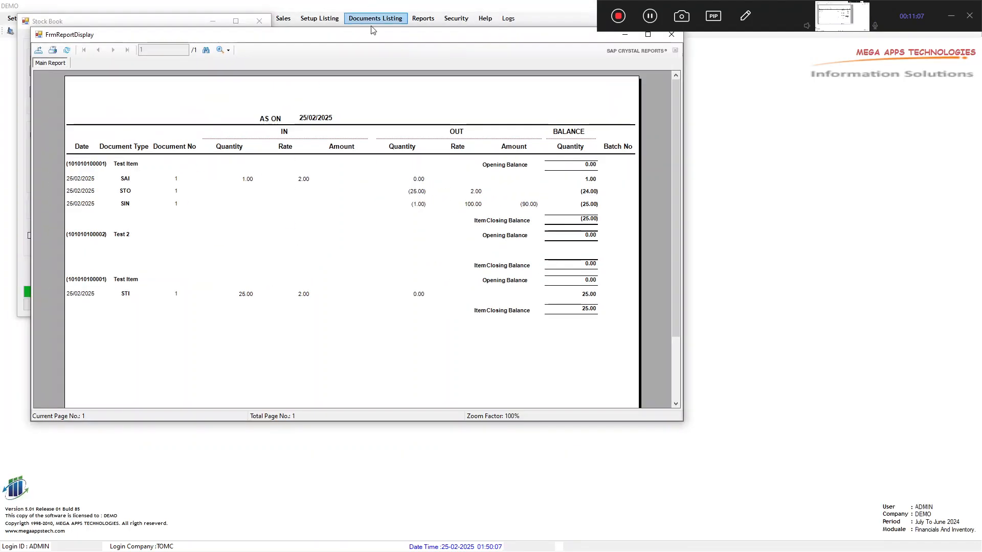
left_click(671, 34)
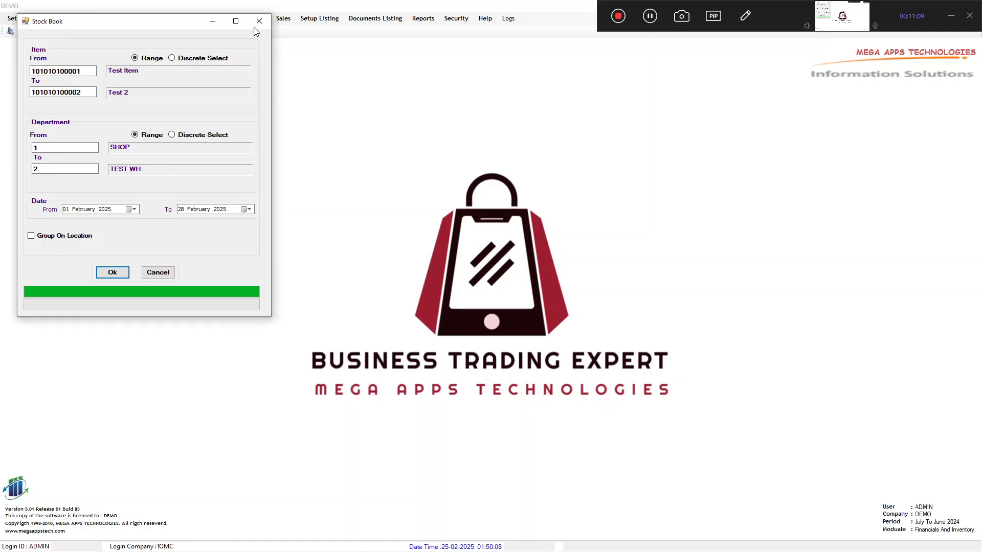
left_click(258, 22)
left_click(466, 542)
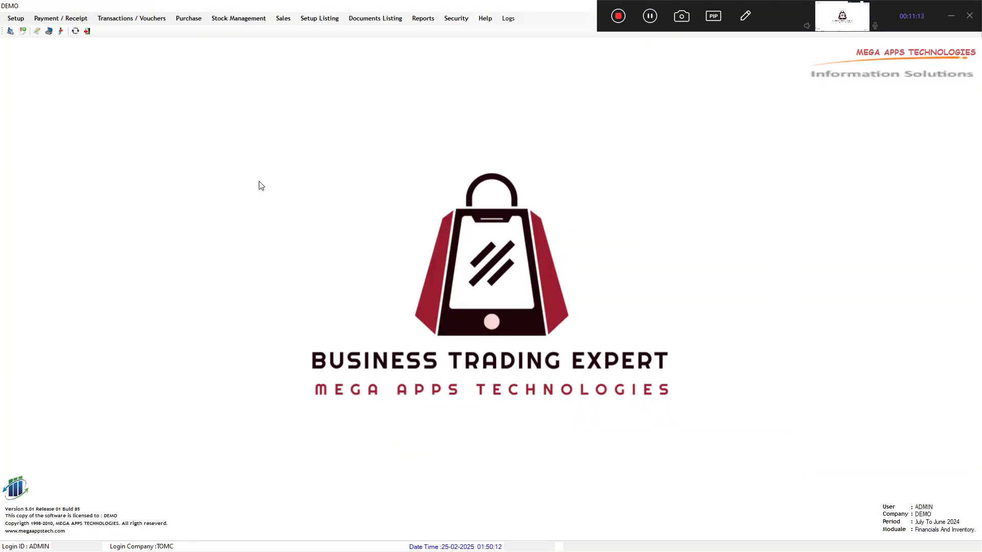
- Review the verified supplier purchase invoice for Test Item and close the form
left_click(80, 20)
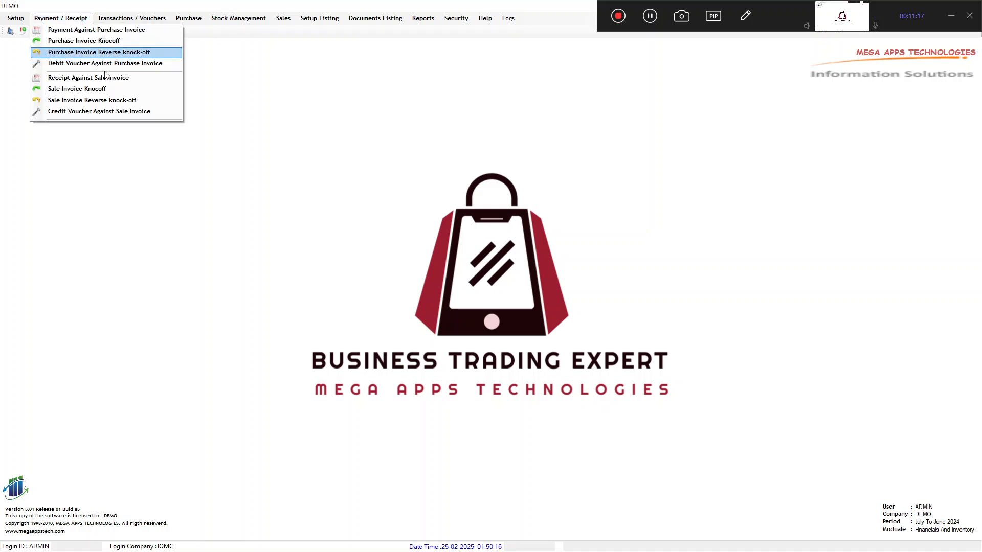
left_click(319, 119)
left_click(188, 19)
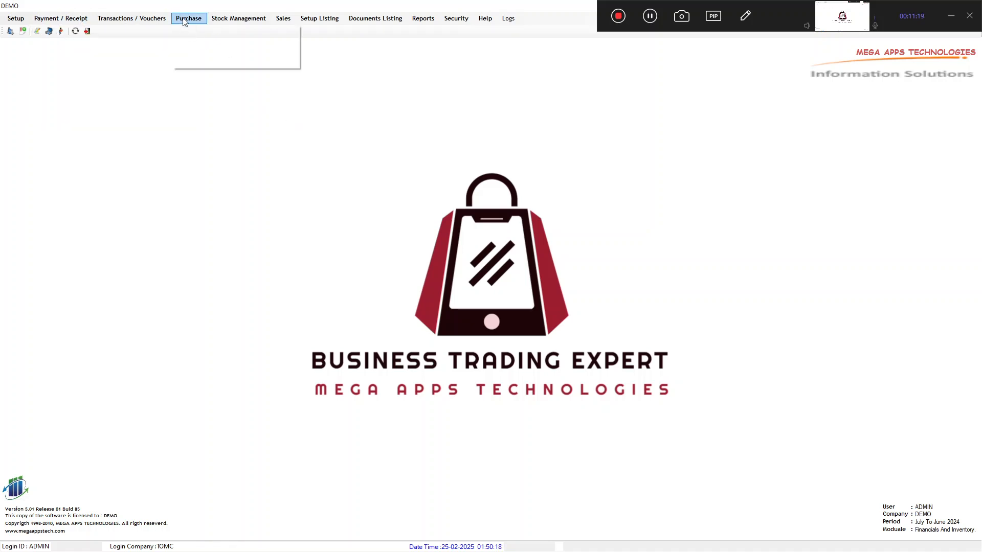
left_click(153, 20)
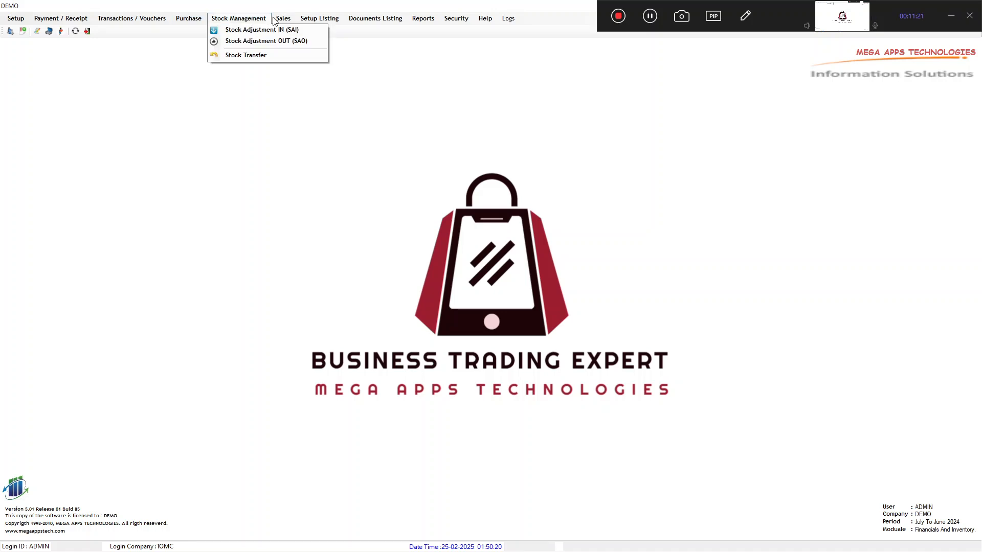
left_click(196, 37)
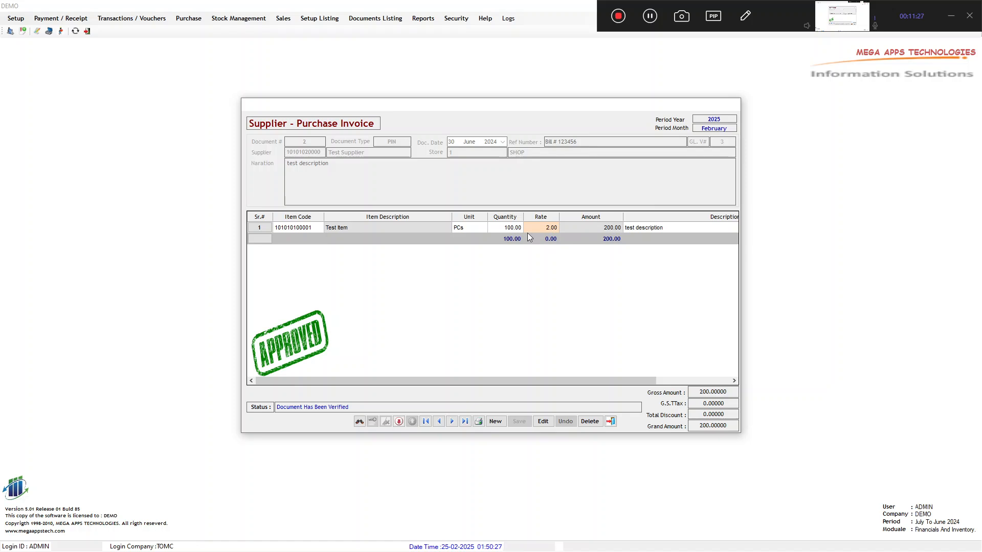
left_click(611, 421)
- Review the Account Ledger report for the Test Supplier account only, and close the report and its filter form
left_click(423, 20)
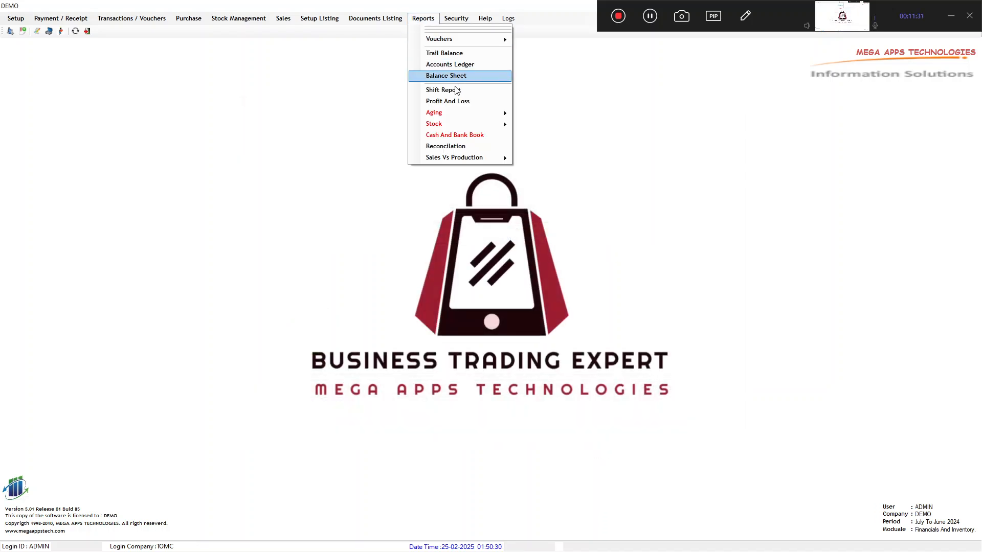
left_click(450, 64)
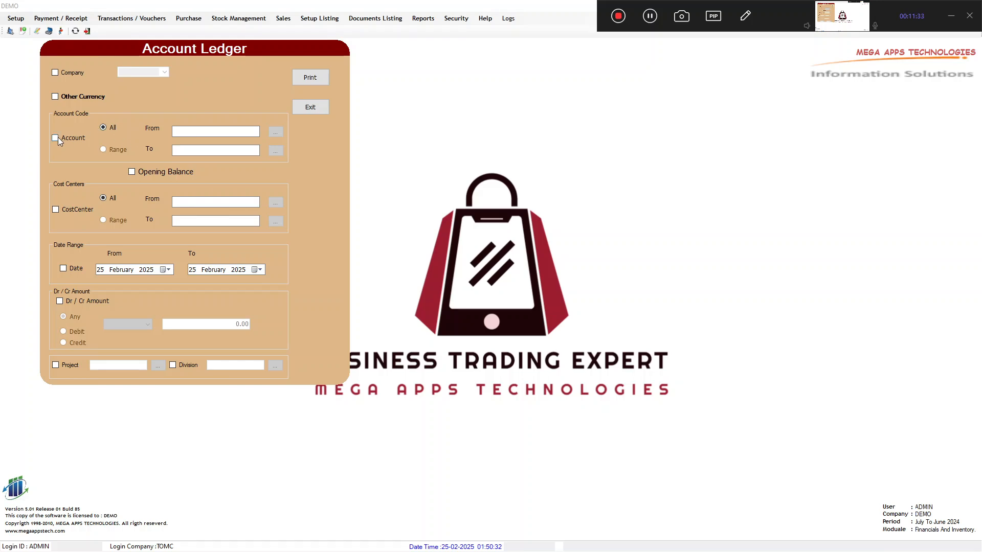
left_click(280, 133)
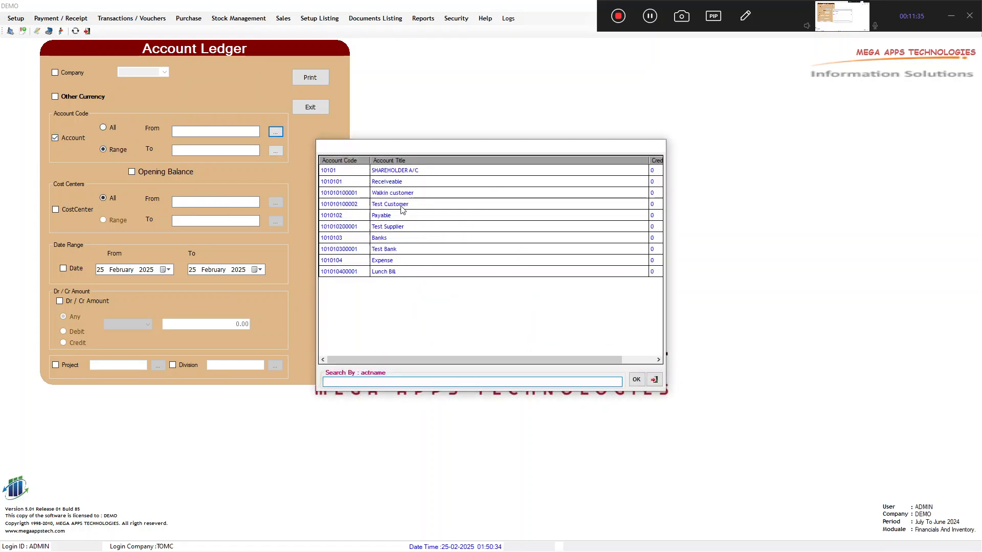
double_click(393, 233)
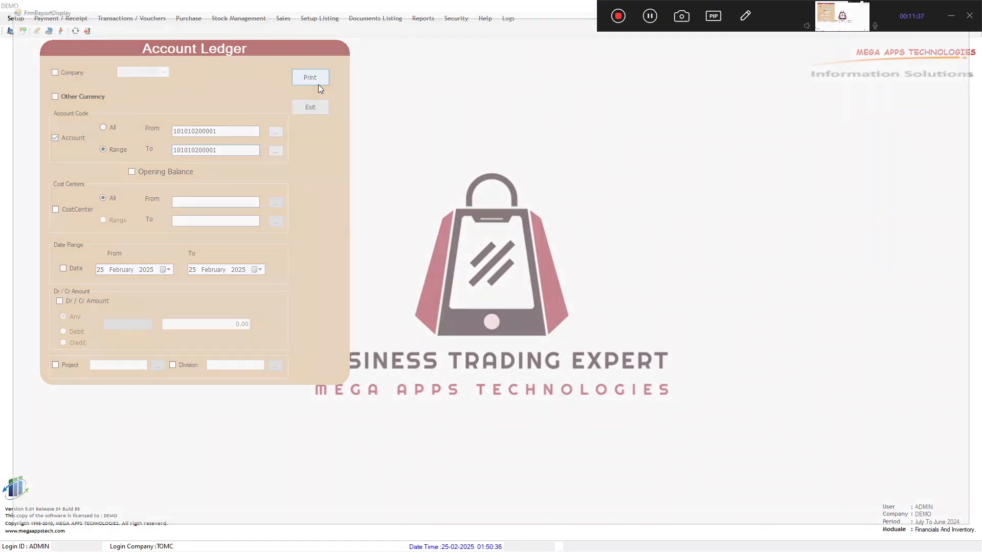
left_click(318, 83)
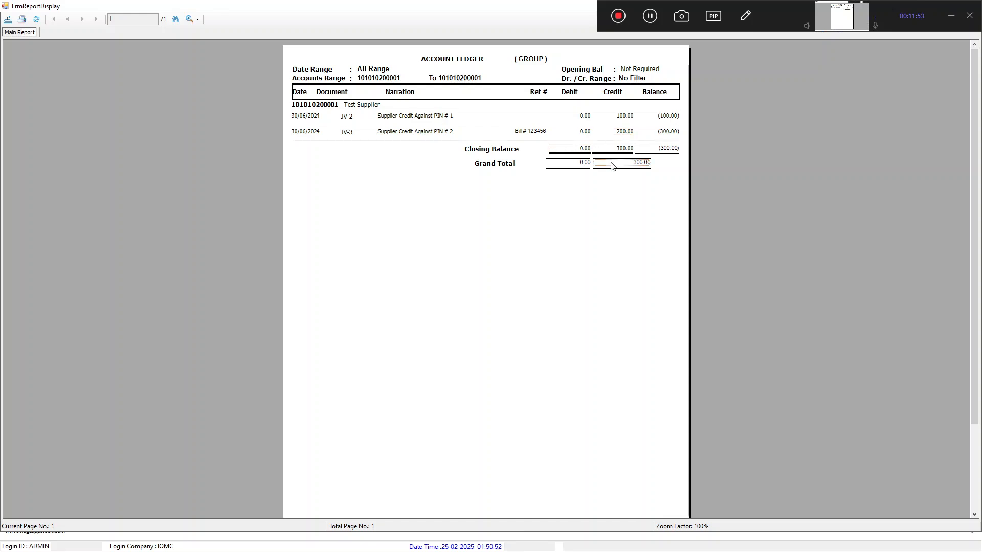
double_click(511, 17)
left_click(725, 103)
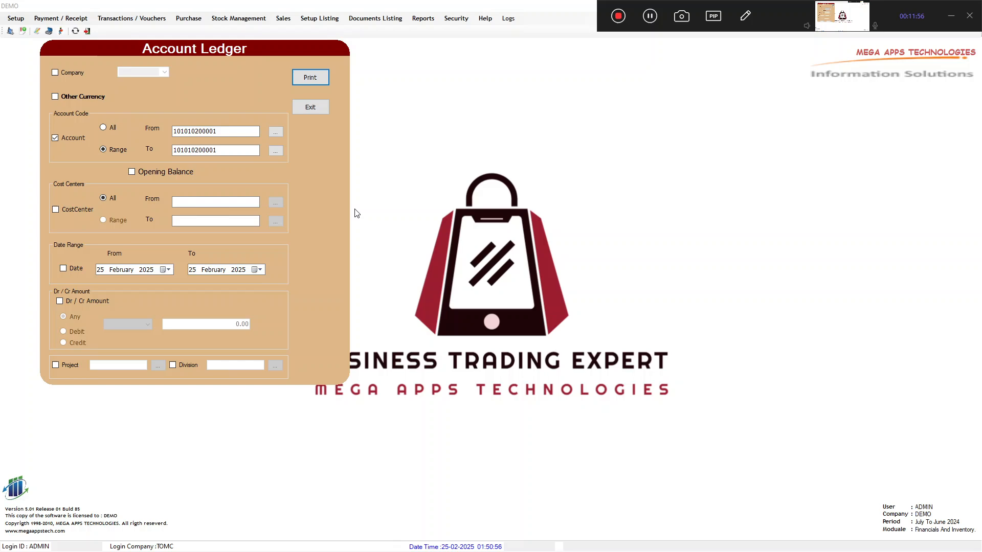
left_click(321, 111)
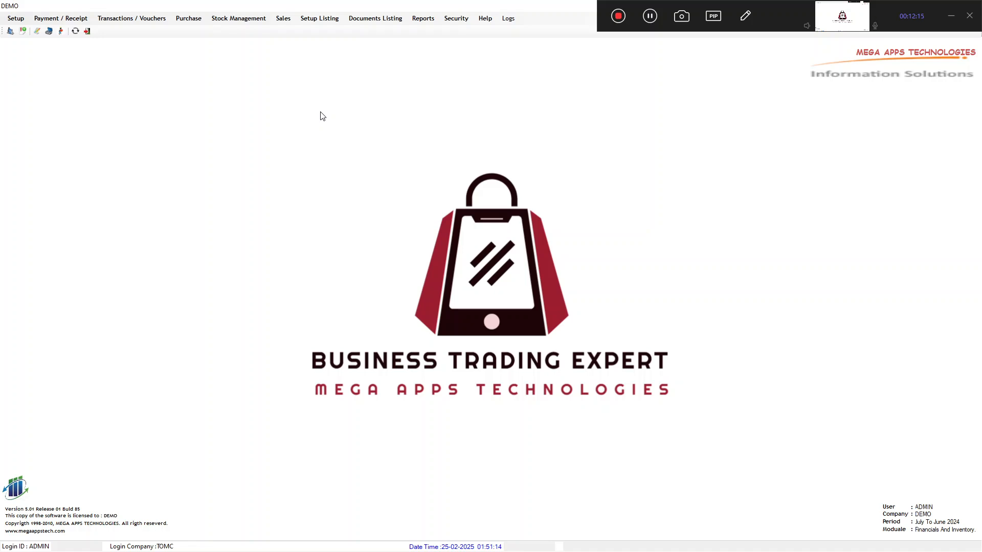
- Start a new payment voucher against a purchase invoice with the narration Invoice # 2
left_click(146, 21)
mouse_move(76, 20)
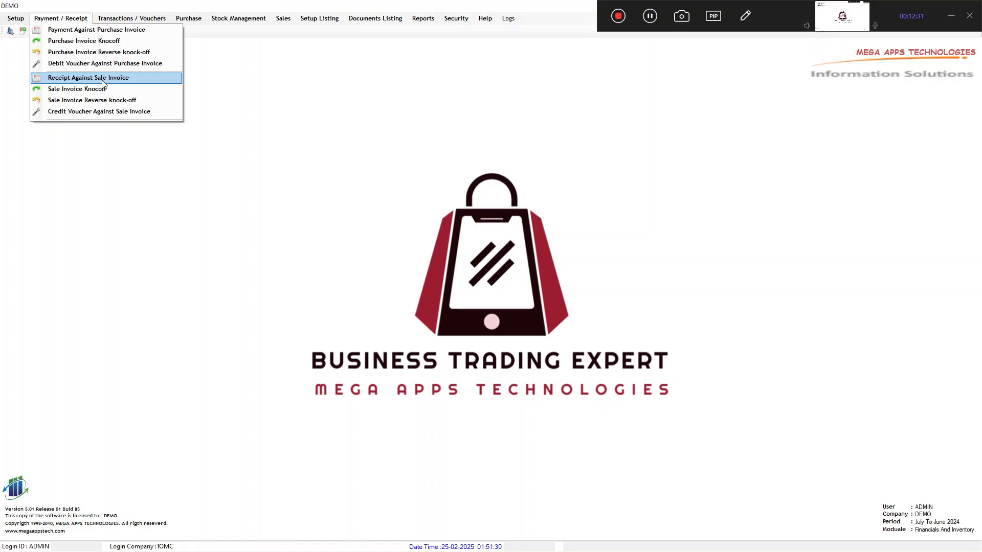
left_click(106, 34)
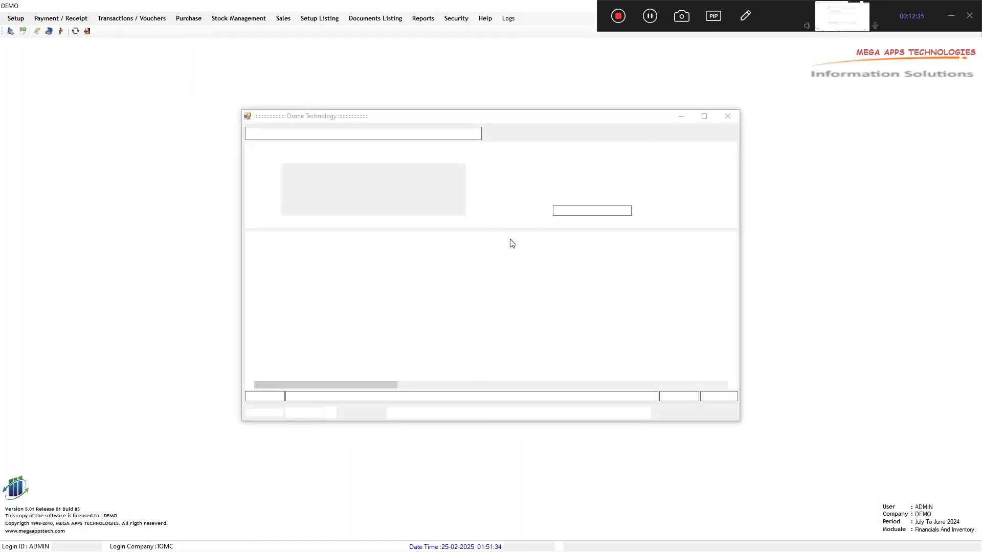
left_click(529, 414)
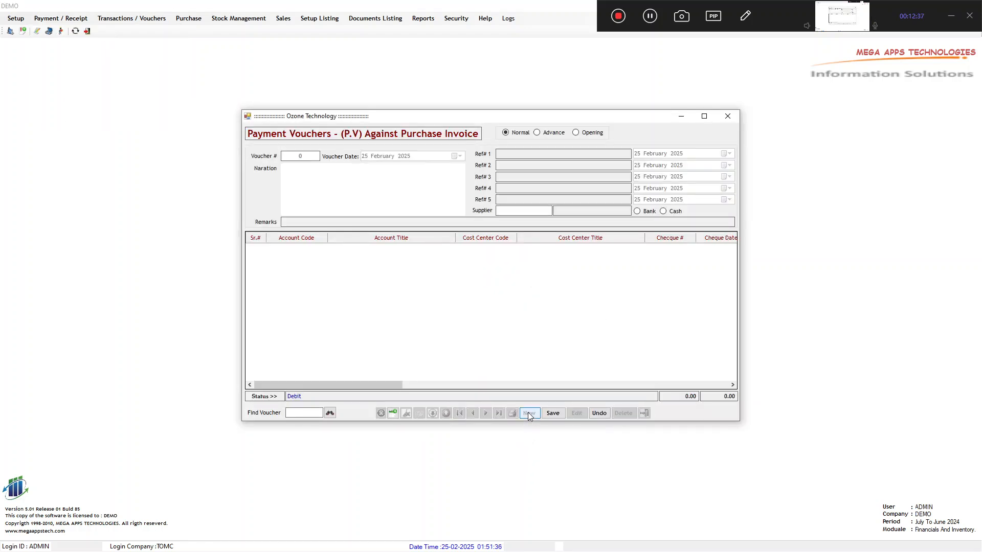
left_click(339, 183)
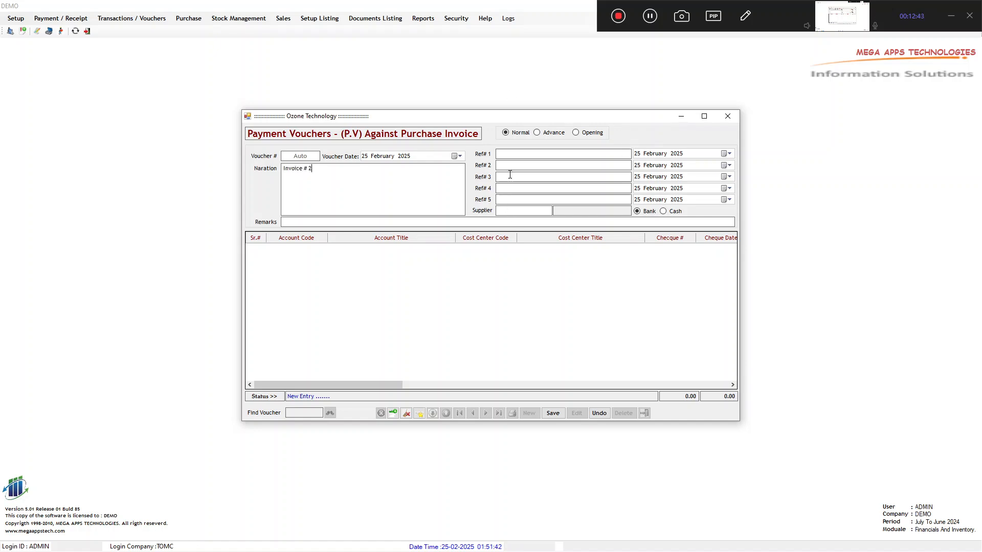
- Fill the voucher's first four reference fields with sdf and the fifth with sdfsd, and choose Test Supplier as the supplier
type("sdf")
key("Tab")
type("sdf")
key("Tab")
type("sdf")
key("Tab")
type("sdf")
key("Tab")
type("sdfsd")
double_click(522, 214)
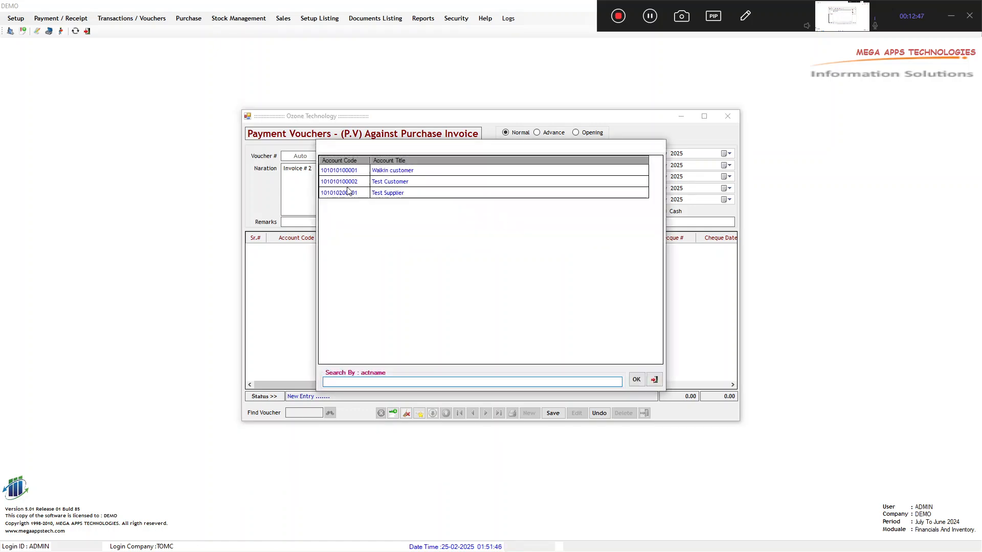
double_click(380, 196)
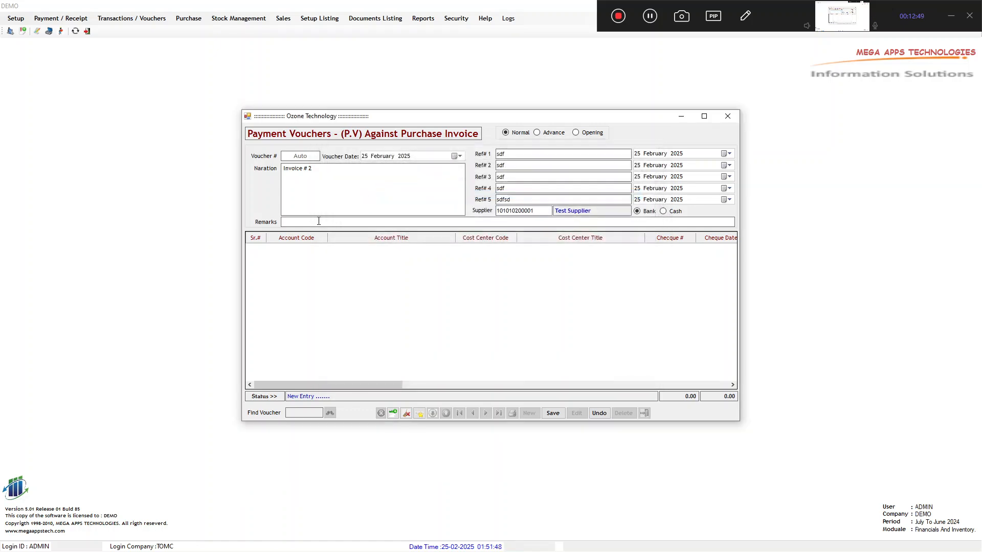
- Enter test as the voucher's remarks and add two detail rows, assigning the Test Supplier account to the first
left_click(392, 414)
left_click(392, 414)
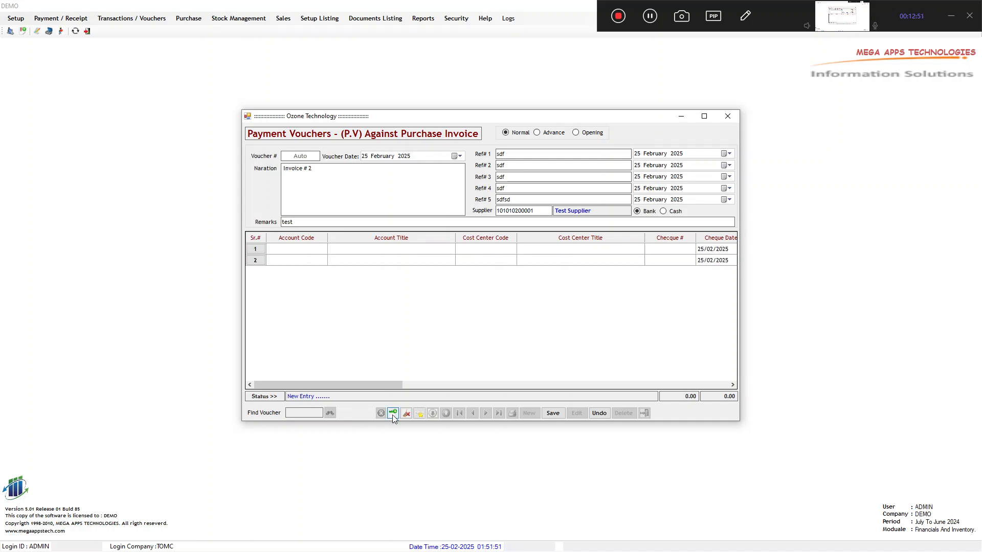
double_click(310, 249)
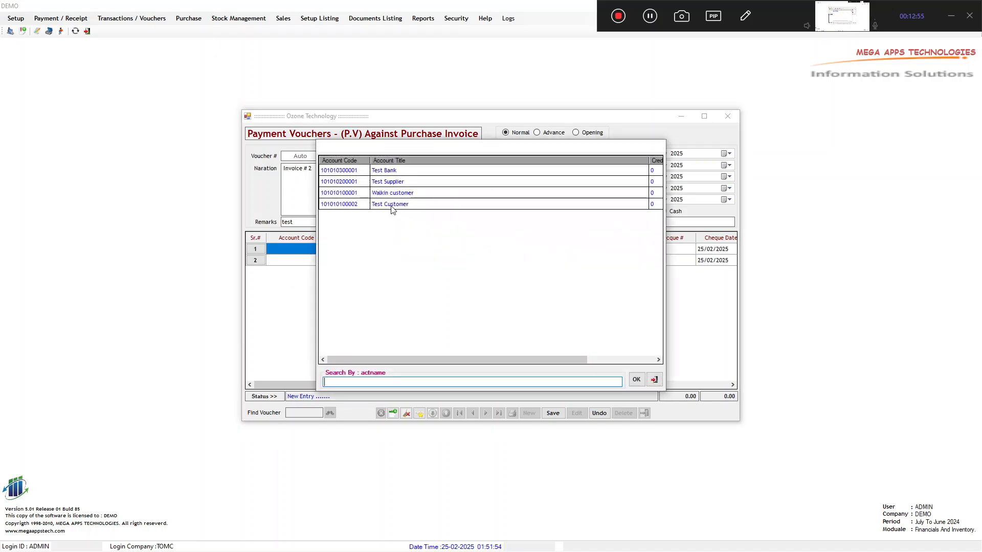
double_click(389, 182)
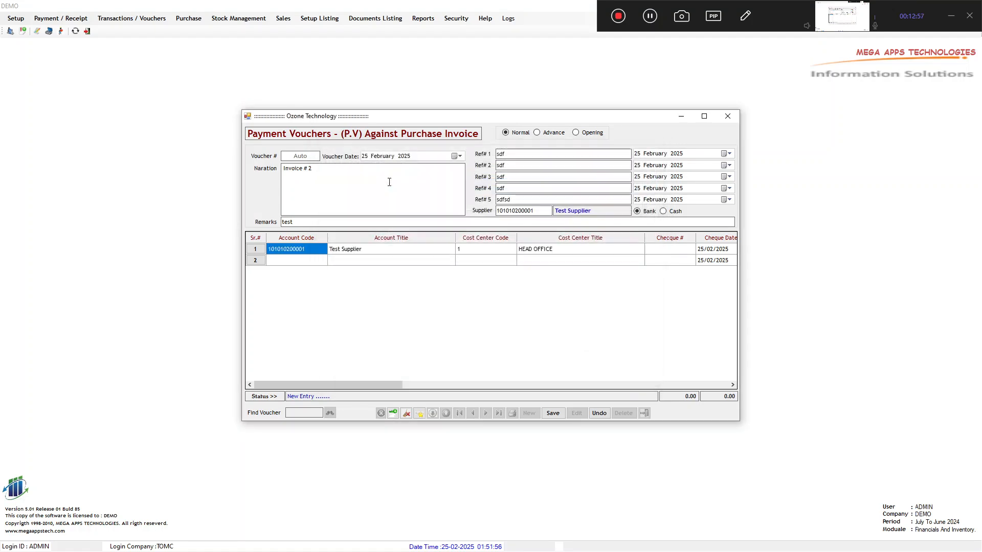
- Try to assign the Test Bank account to the payment voucher's second detail row
left_click(302, 264)
double_click(302, 264)
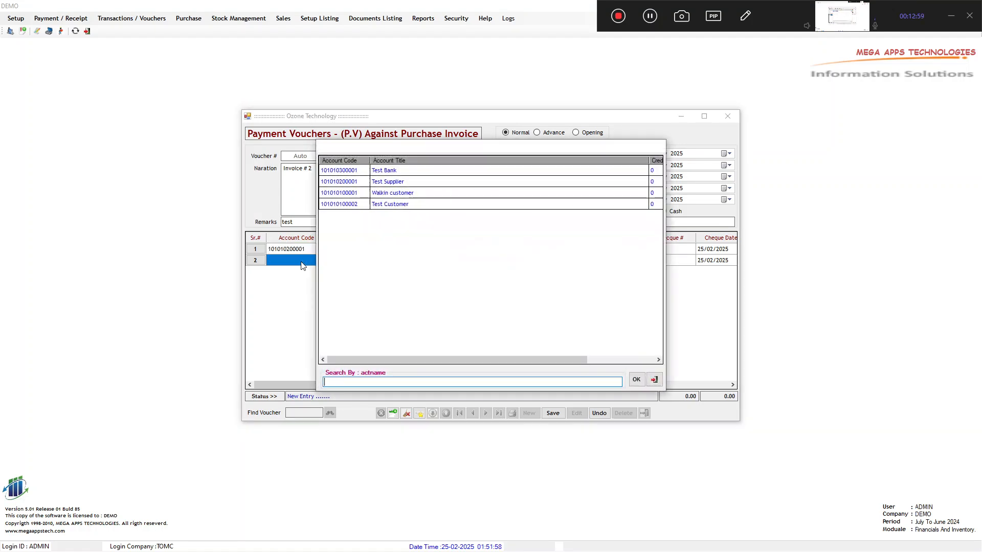
double_click(387, 171)
left_click(530, 306)
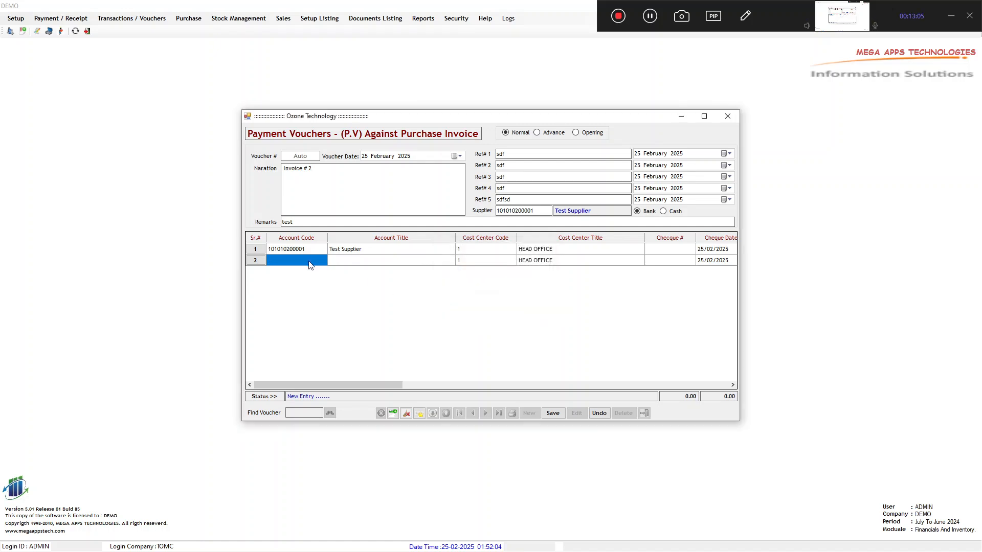
double_click(308, 262)
left_click(389, 173)
double_click(388, 176)
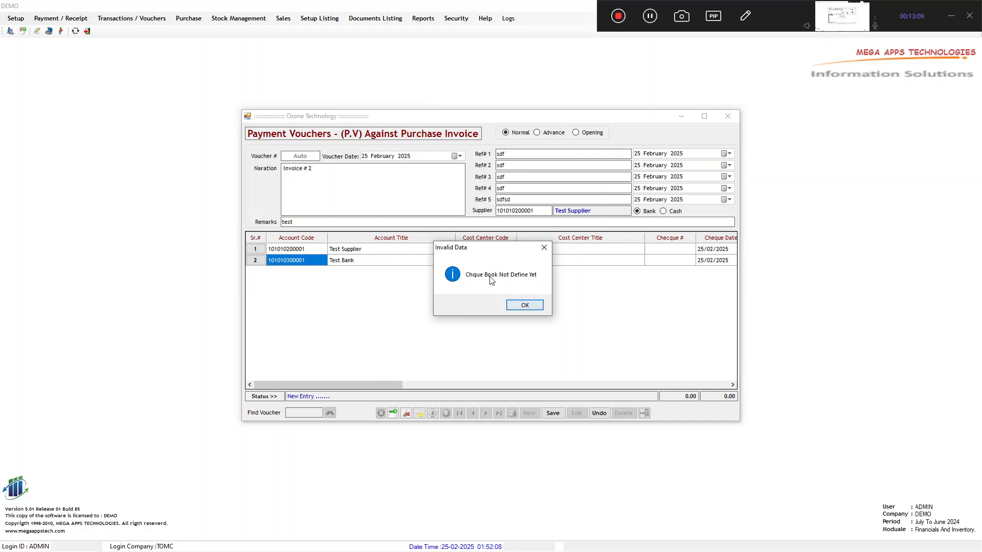
left_click(525, 305)
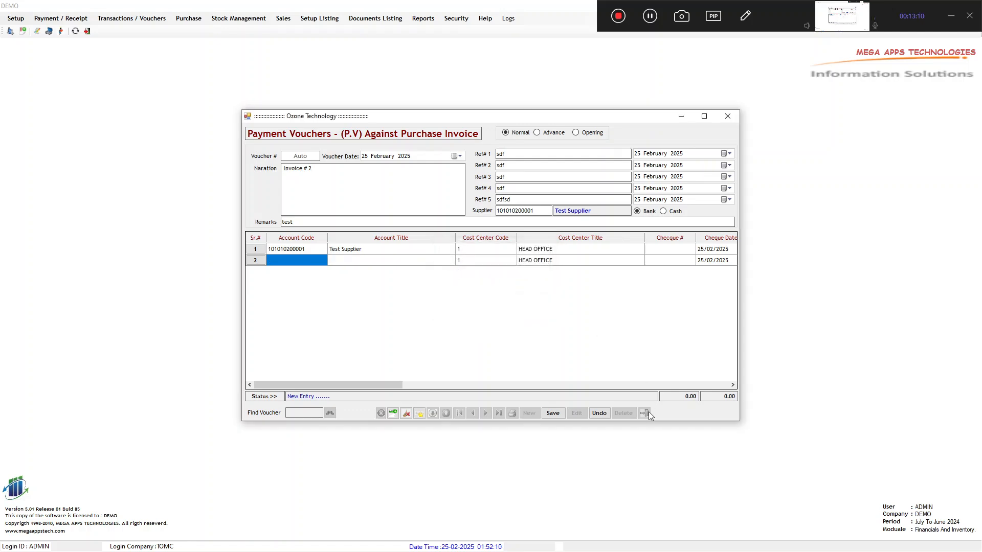
- Discard the unsaved payment voucher and close its form
left_click(603, 414)
key("alt+Tab")
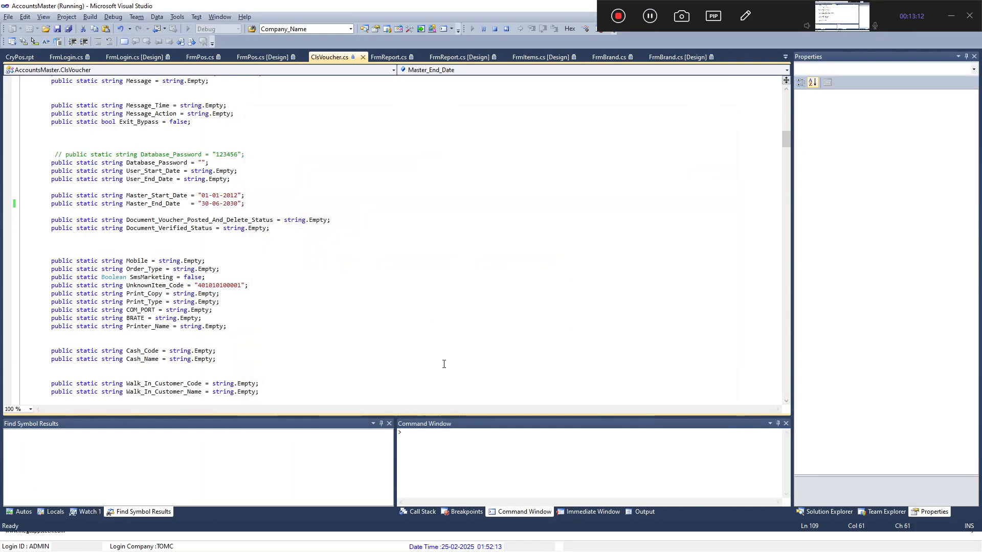
key("alt+Tab")
- Set Test Bank's first cheque number to 1, last to 1000 and next available to 1 in the bank accounts setup, and save
left_click(16, 18)
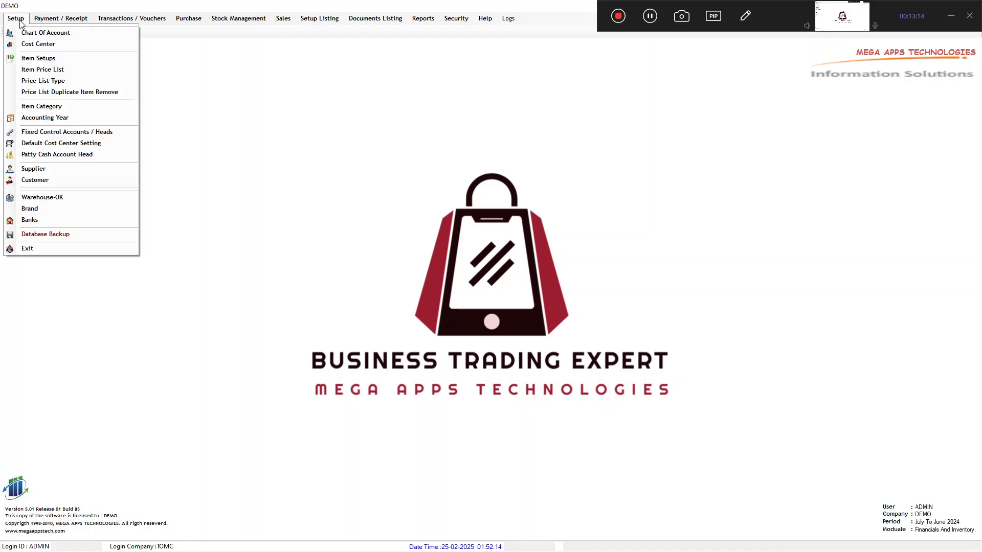
left_click(48, 219)
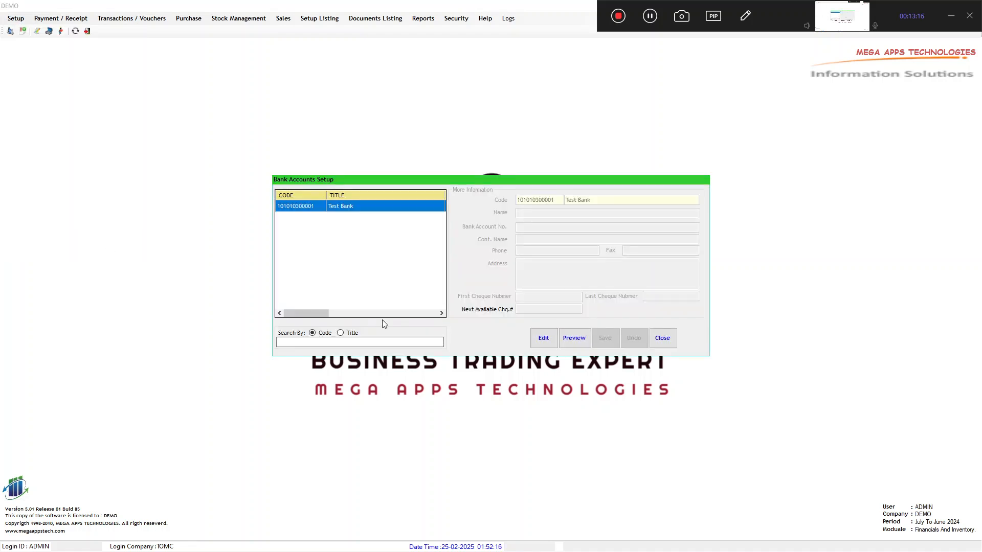
left_click(541, 339)
left_click(529, 296)
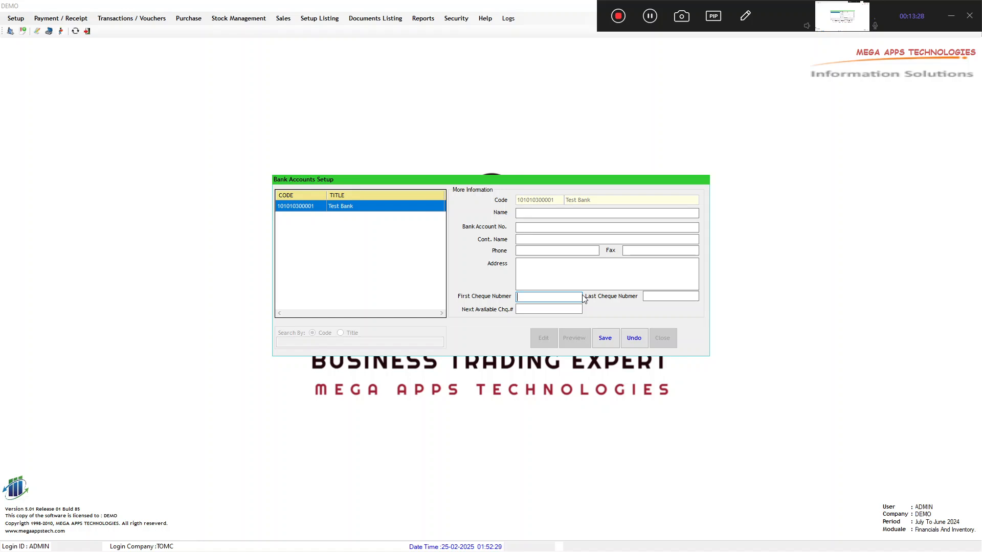
type("1")
left_click(665, 296)
type("100")
left_click(555, 309)
left_click(605, 338)
left_click(533, 302)
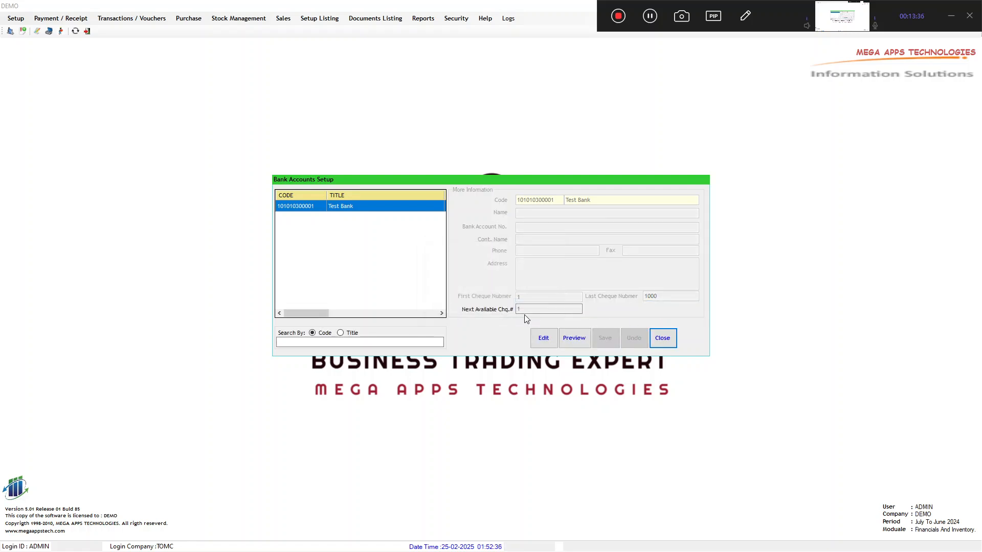
left_click(676, 346)
- Start a new payment voucher against a purchase invoice with the remarks Invoice # 2
left_click(142, 19)
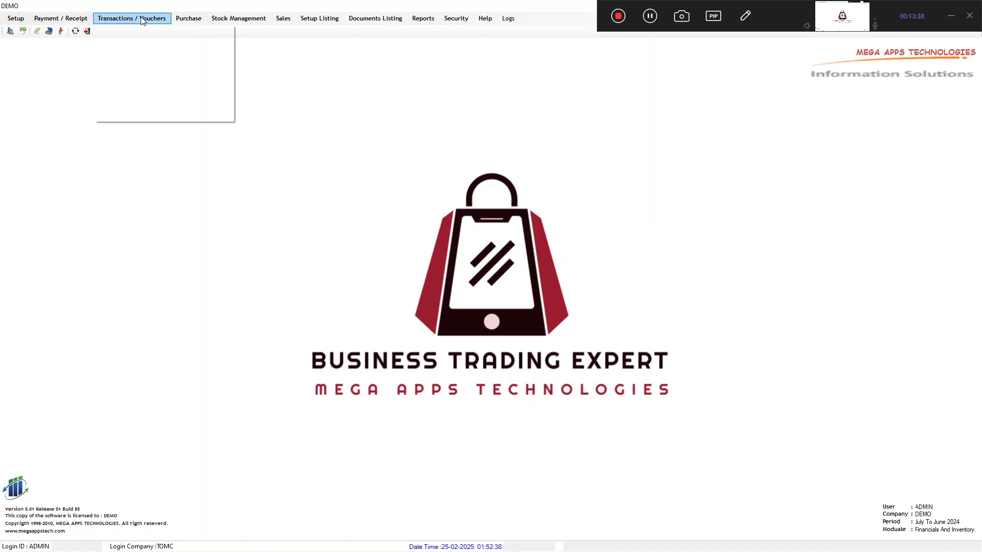
mouse_move(133, 22)
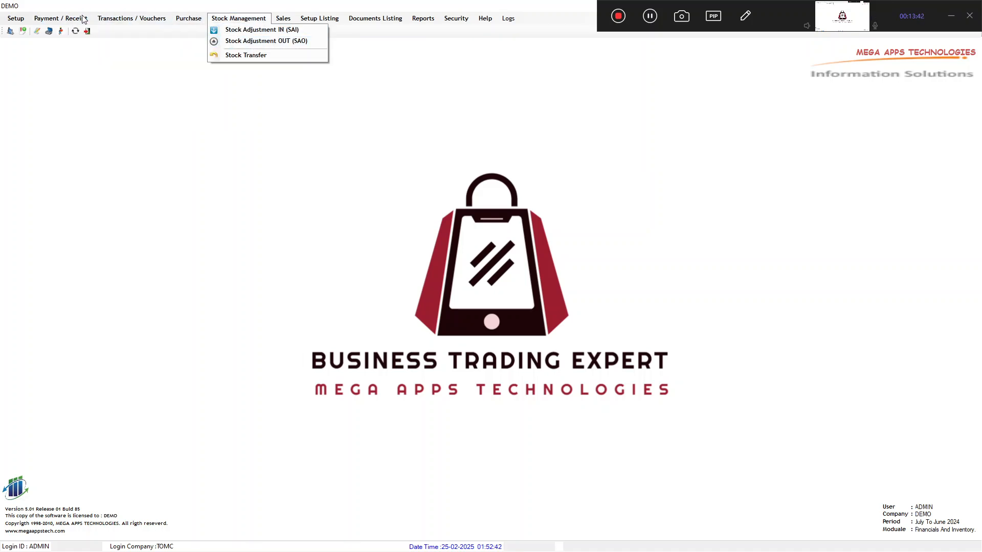
mouse_move(83, 19)
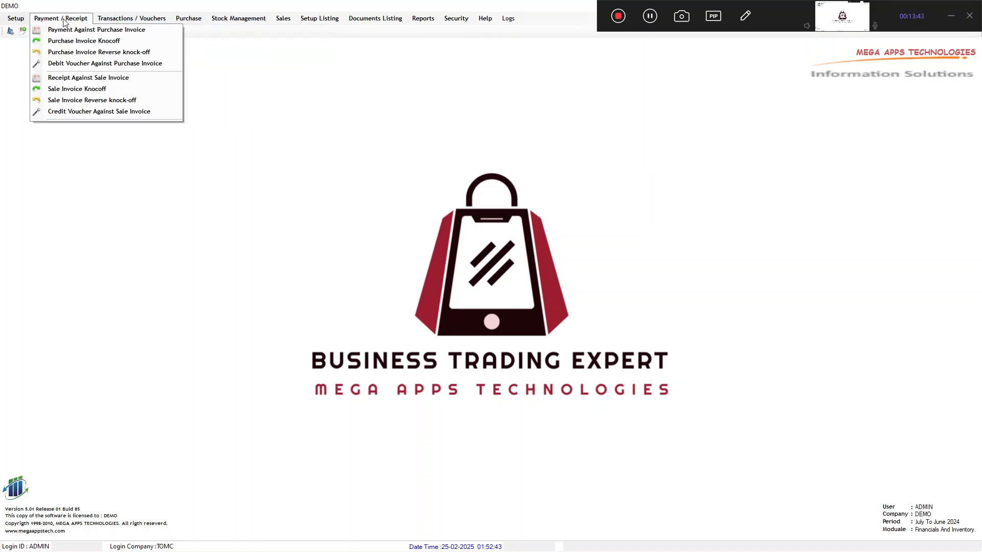
left_click(87, 30)
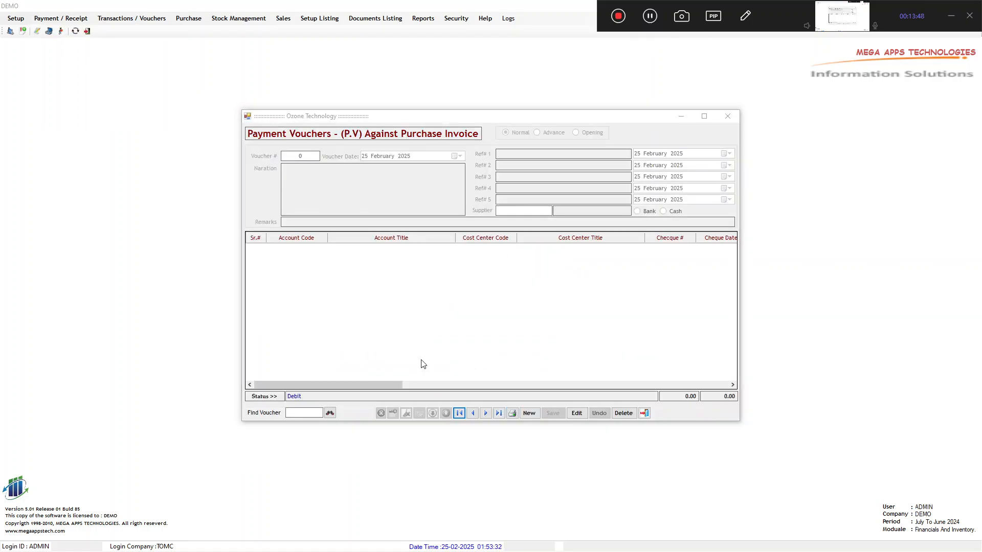
left_click(535, 413)
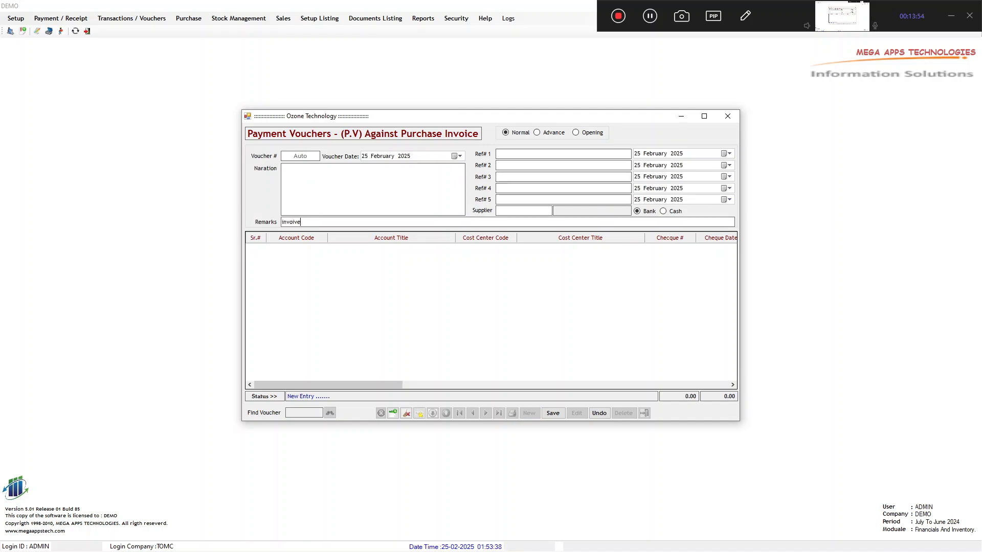
key("BackSpace")
key("BackSpace")
key("BackSpace")
key("BackSpace")
key("BackSpace")
key("BackSpace")
key("BackSpace")
type("Invoice")
- Enter sdfgsdfg as narration, dsfg as the first reference and sdfg as the other four, and choose Test Supplier as the supplier
type("sdfg\tsdfg\tsdfg\tsdfg\tsdfg")
key("Tab")
double_click(369, 197)
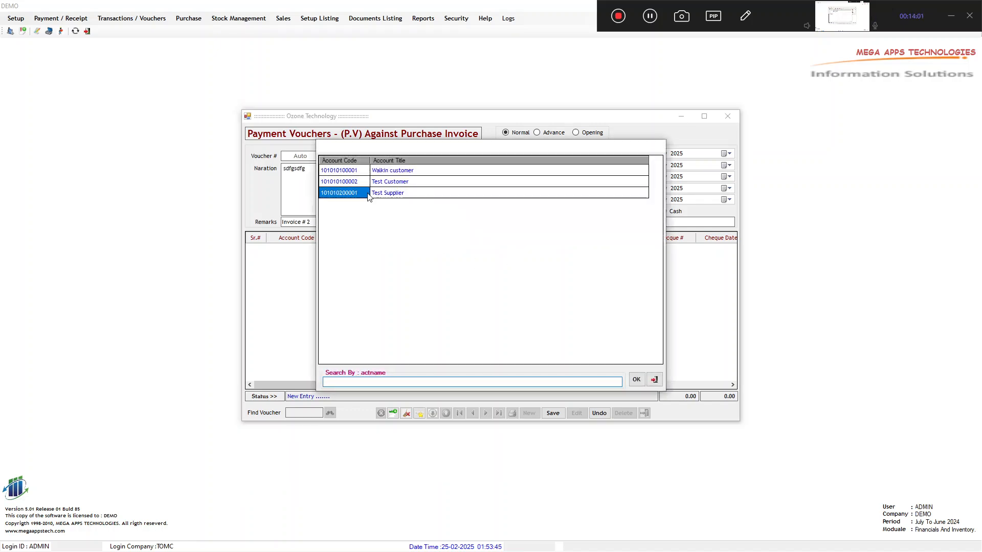
- Add two detail rows to the voucher, assigning the Test Supplier account to the first and Test Bank to the second
left_click(393, 413)
double_click(298, 249)
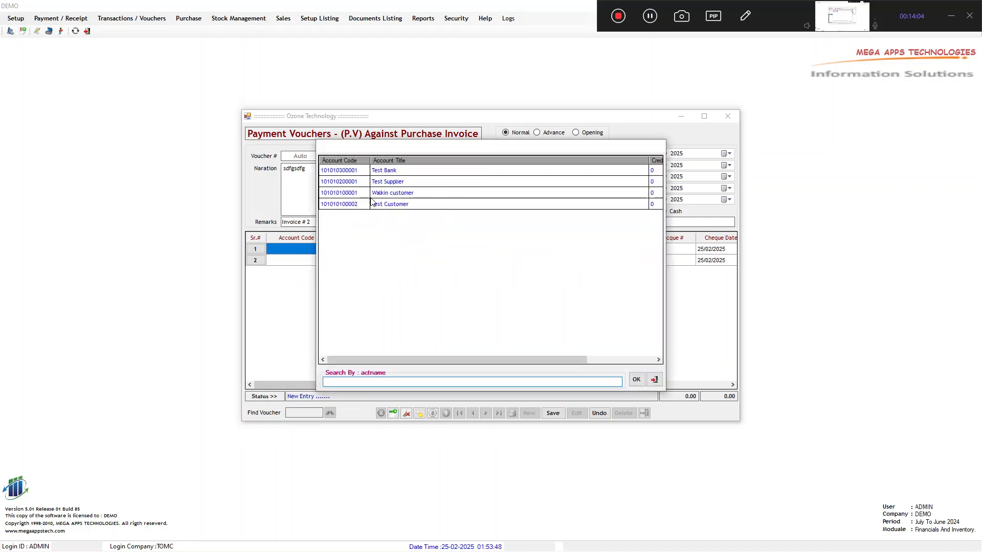
double_click(377, 182)
double_click(308, 261)
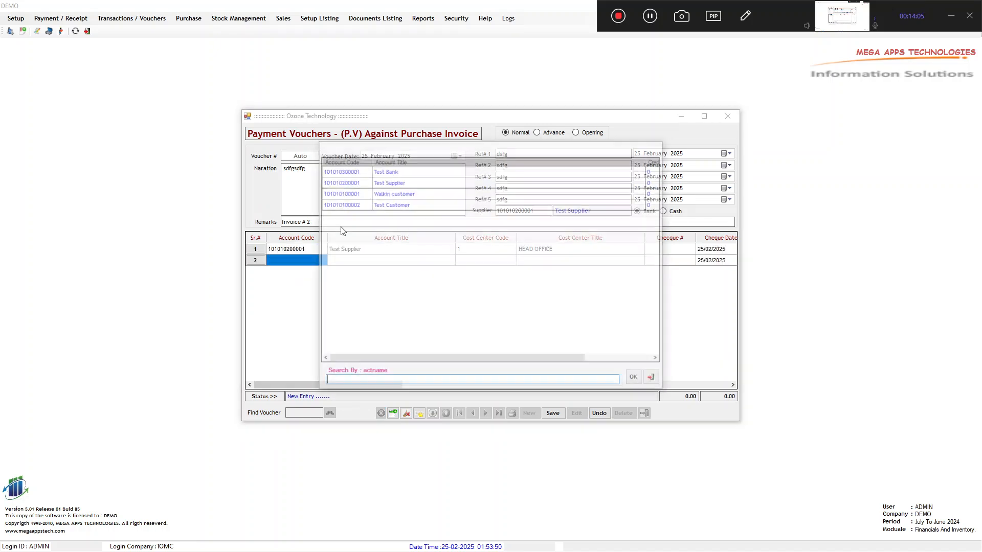
double_click(383, 173)
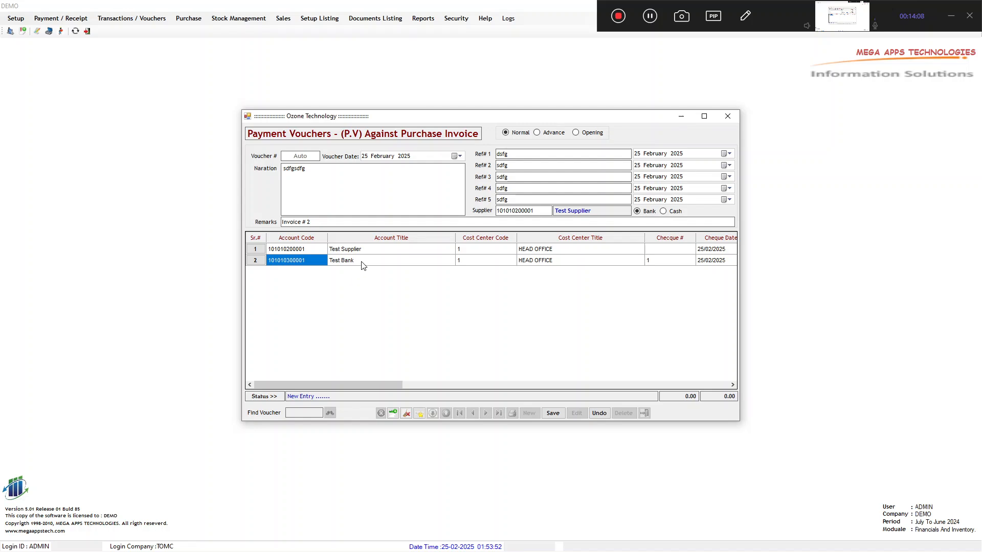
- Enter cheque number 1 in the voucher's Test Supplier row to match the Test Bank row
left_click(362, 261)
left_click(654, 264)
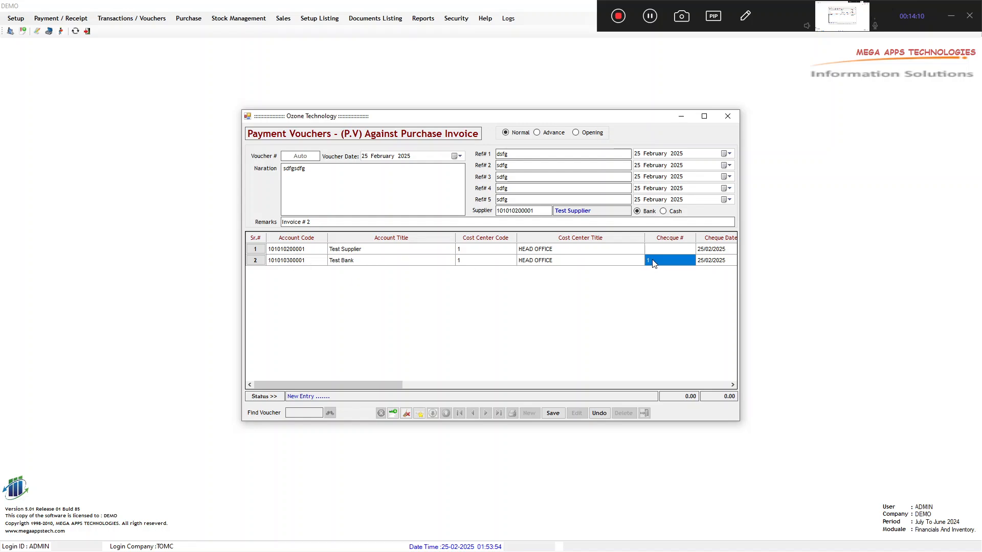
left_click(657, 250)
type("1")
left_click(659, 265)
- Set the debit amount of the Test Supplier row to 200 and the credit amount of the Test Bank row to 200
left_click_drag(399, 385, 472, 386)
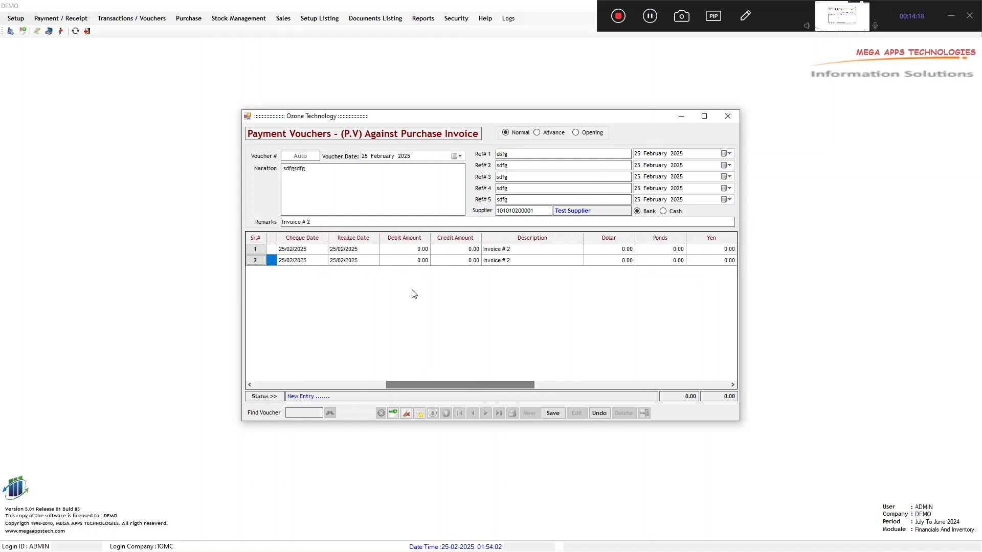
left_click(452, 246)
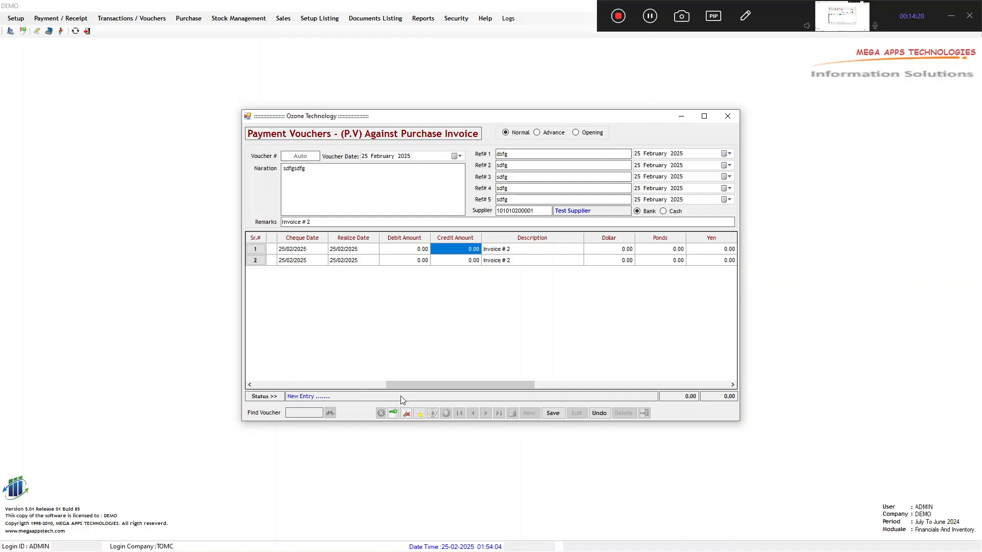
mouse_move(401, 396)
left_mouse_down()
mouse_move(271, 395)
mouse_move(422, 396)
mouse_move(402, 395)
left_mouse_up()
left_click(413, 247)
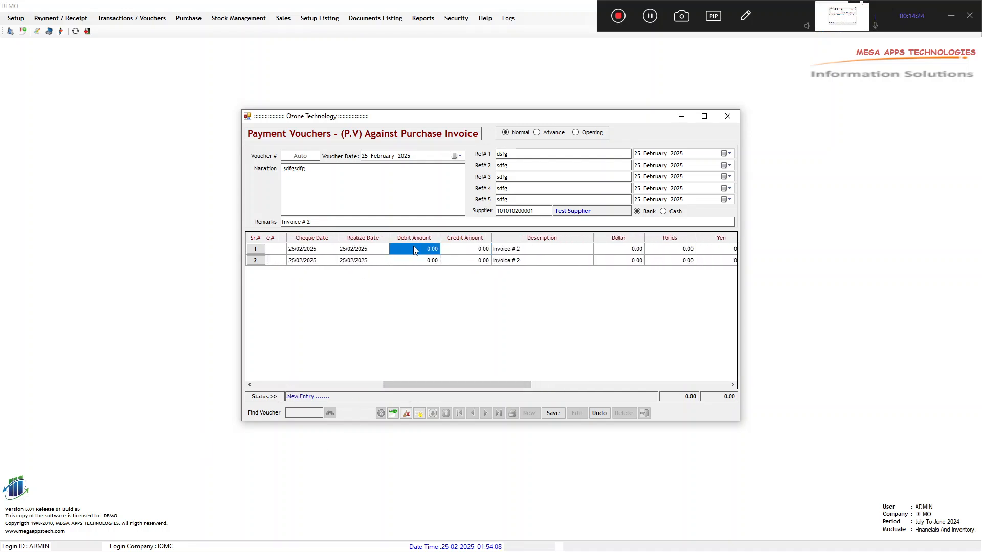
type("200")
key("Down")
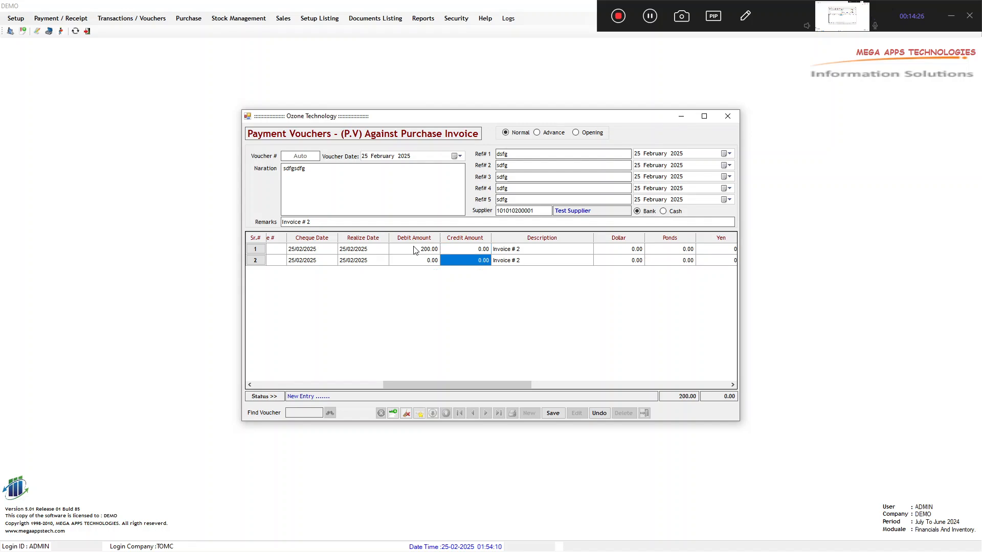
type("200")
key("Tab")
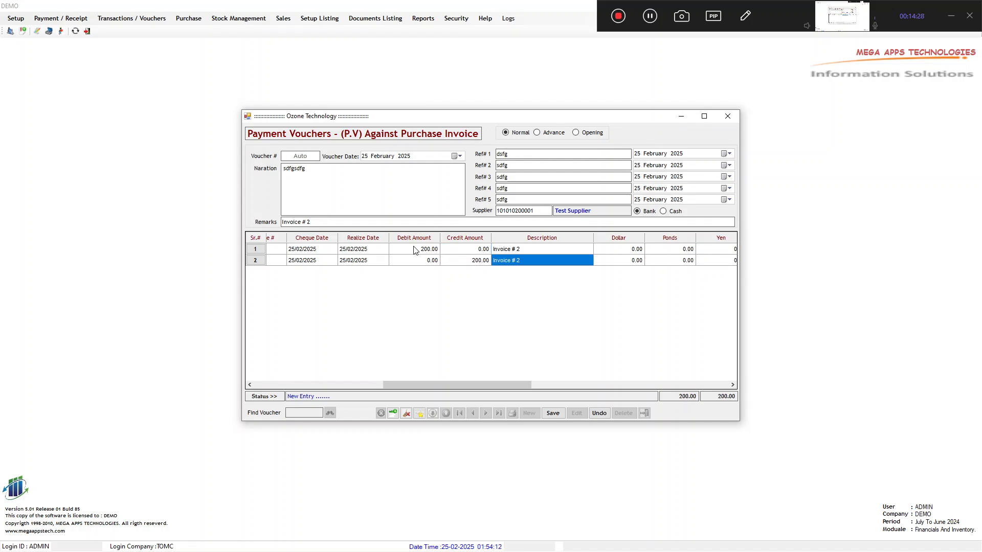
- Change the description of both voucher rows to Paid To Supplier Invoice # 2
left_click(532, 260)
type("Pain")
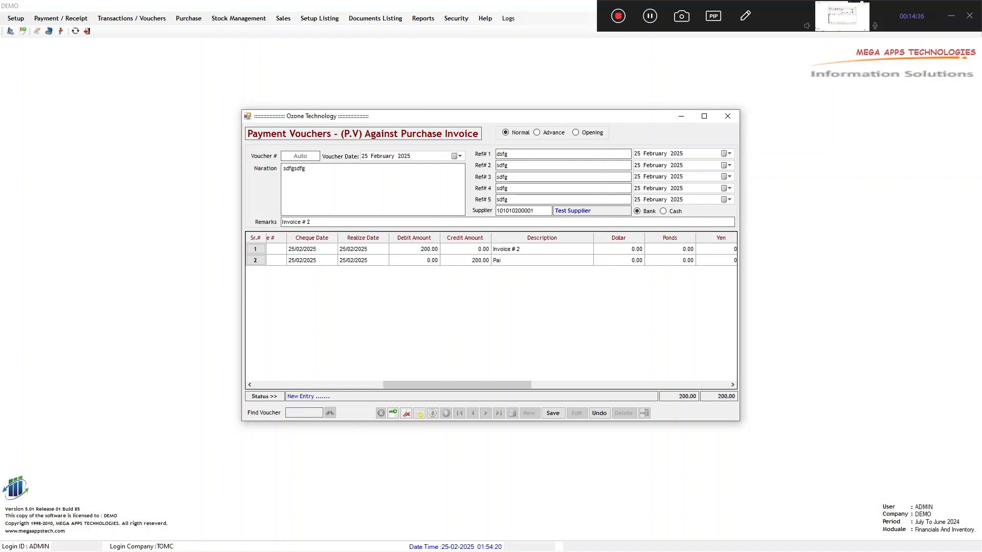
type("id To Supplier Invoice # 2")
left_click_drag(576, 262, 478, 261)
type("c")
left_click(527, 249)
type("Paid To Supplier Invoice # 2")
left_click(535, 260)
left_click(536, 260)
type("Paid To Supplier Invoice # 2")
- Save the payment voucher, verify the document and close its form
left_click(552, 413)
left_click(528, 307)
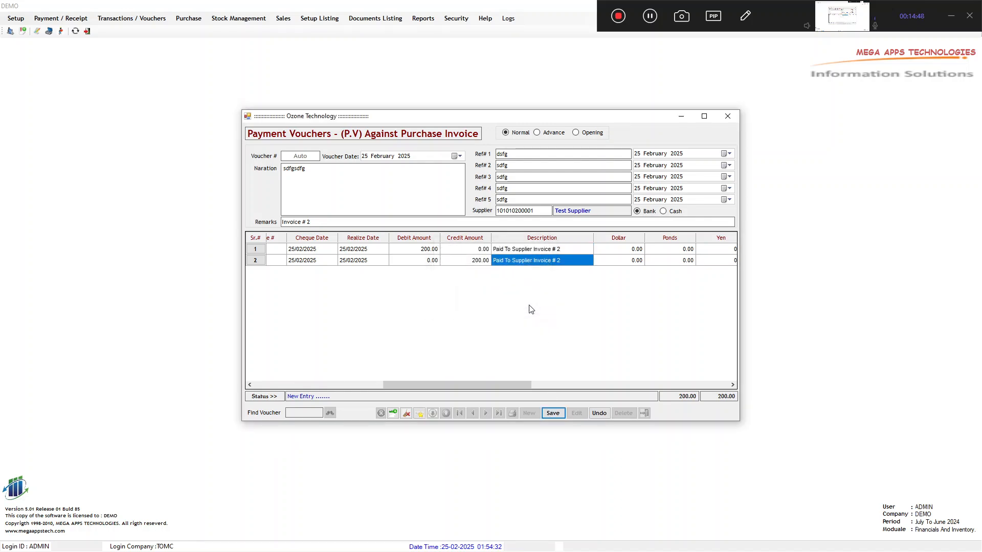
left_click(528, 307)
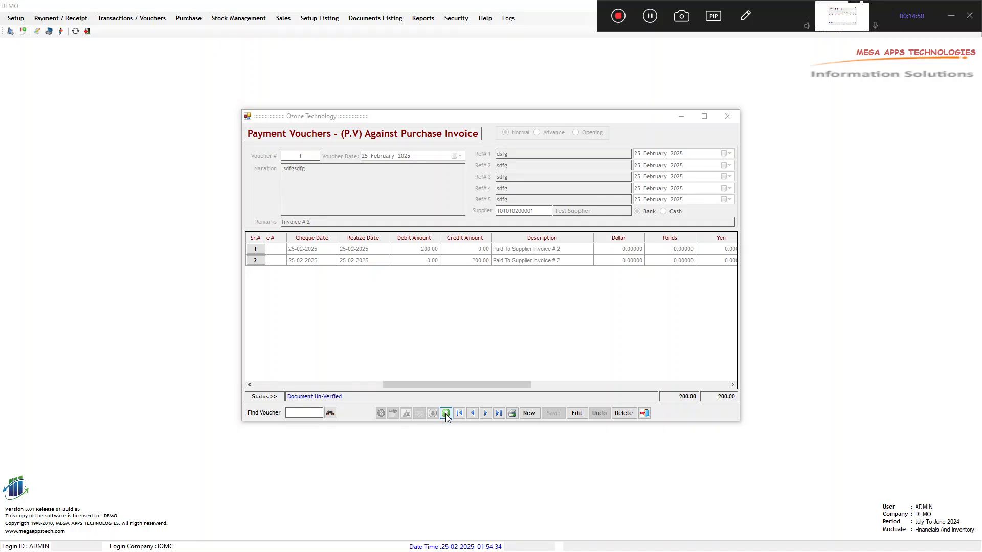
left_click(446, 413)
left_click(496, 305)
left_click(527, 306)
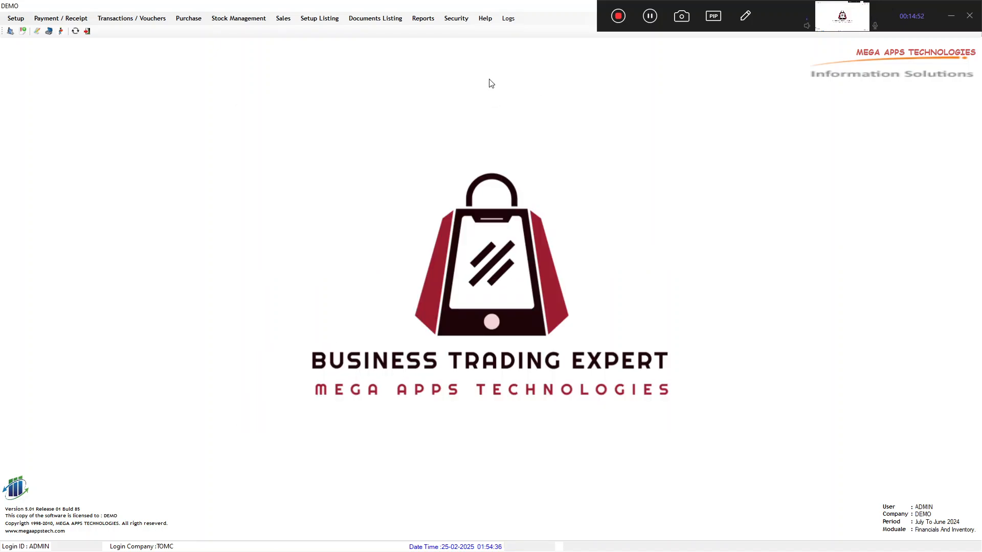
- Review the Account Ledger report for the Test Supplier account with the new payment, and close the report
left_click(427, 22)
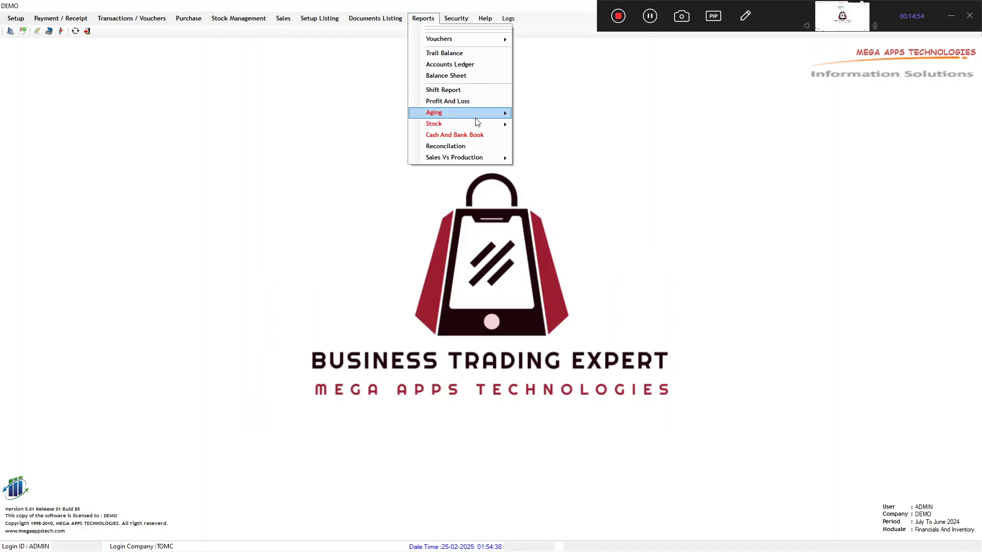
mouse_move(477, 130)
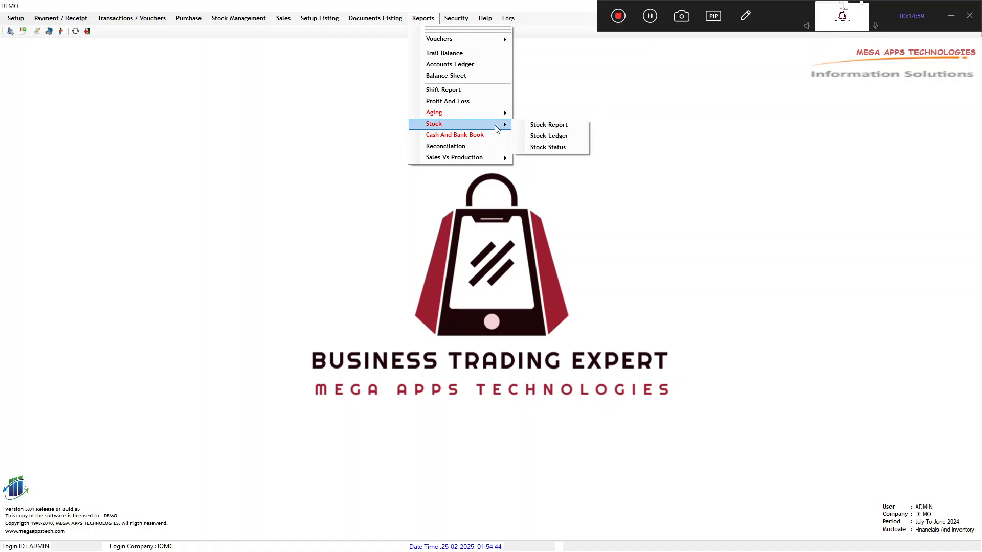
left_click(443, 64)
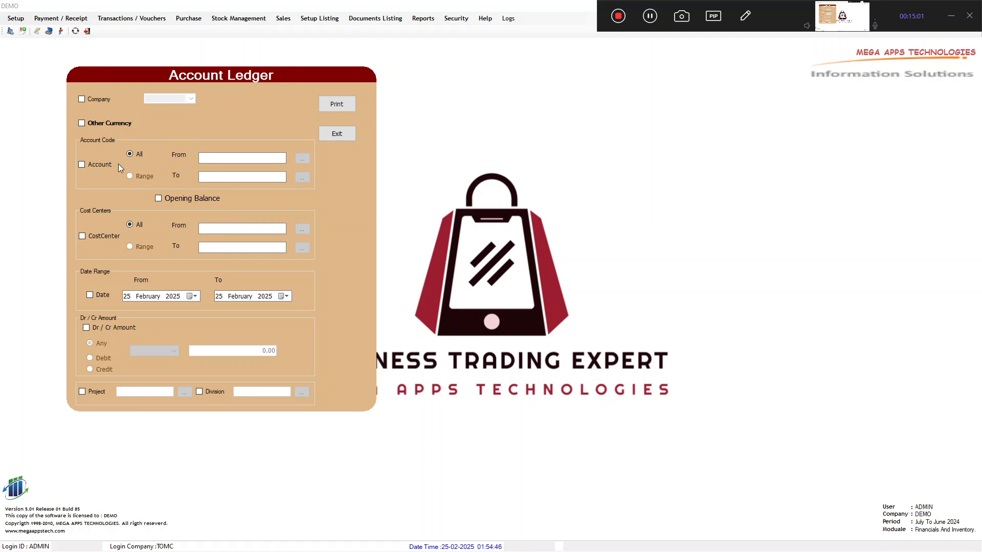
left_click(130, 176)
left_click(301, 159)
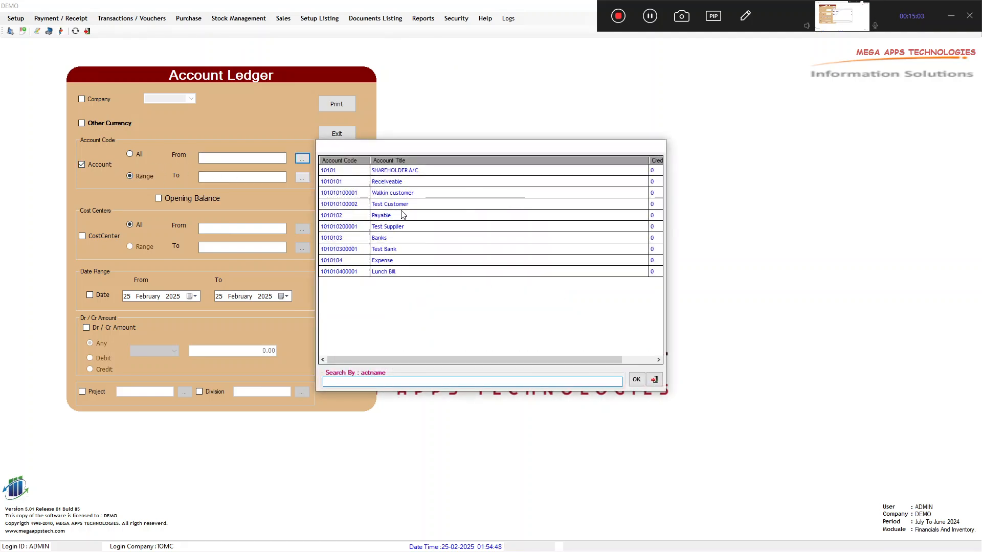
double_click(387, 226)
left_click(342, 107)
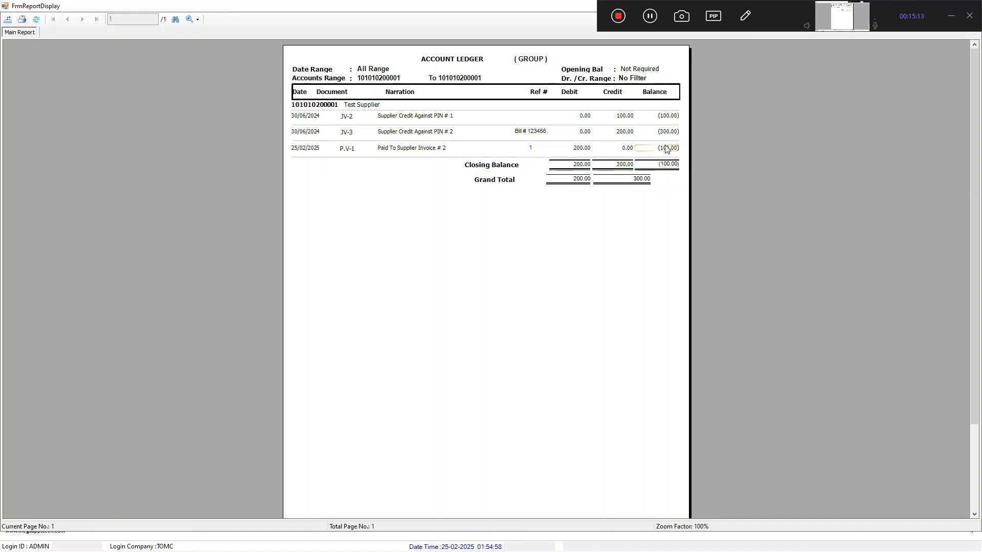
double_click(521, 6)
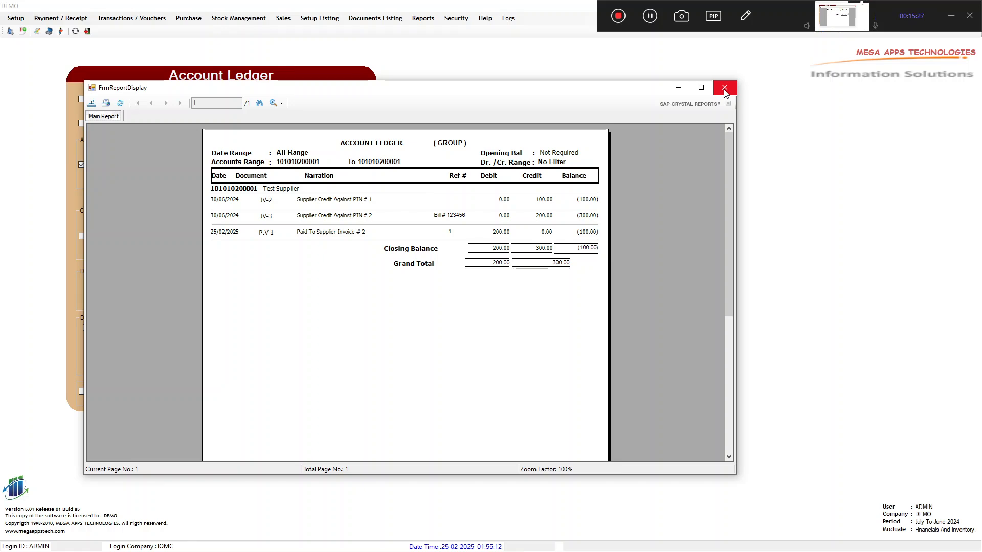
left_click(724, 90)
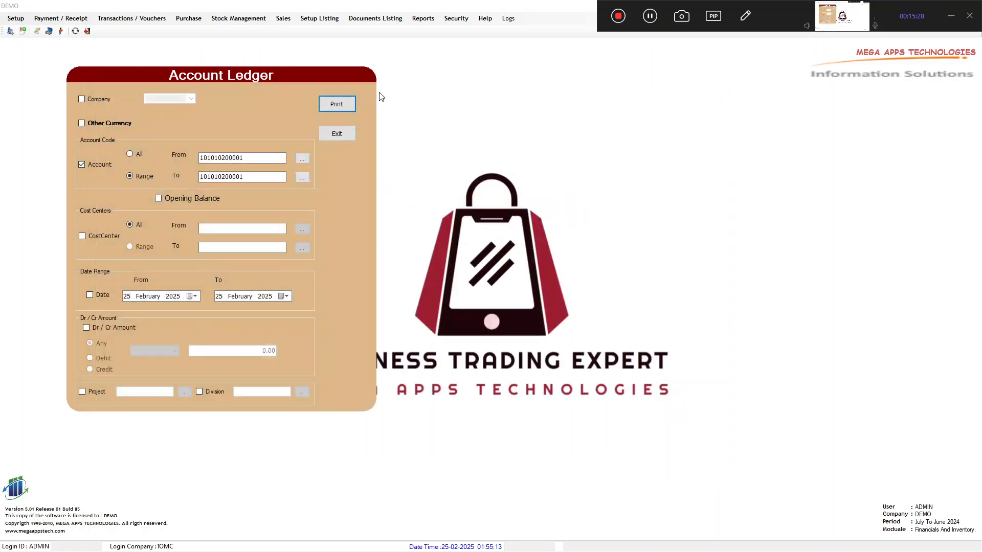
- Close the Account Ledger form, then review the summary Purchase Invoice Aging Report as on 25 February 2025 and close the report
left_click(337, 134)
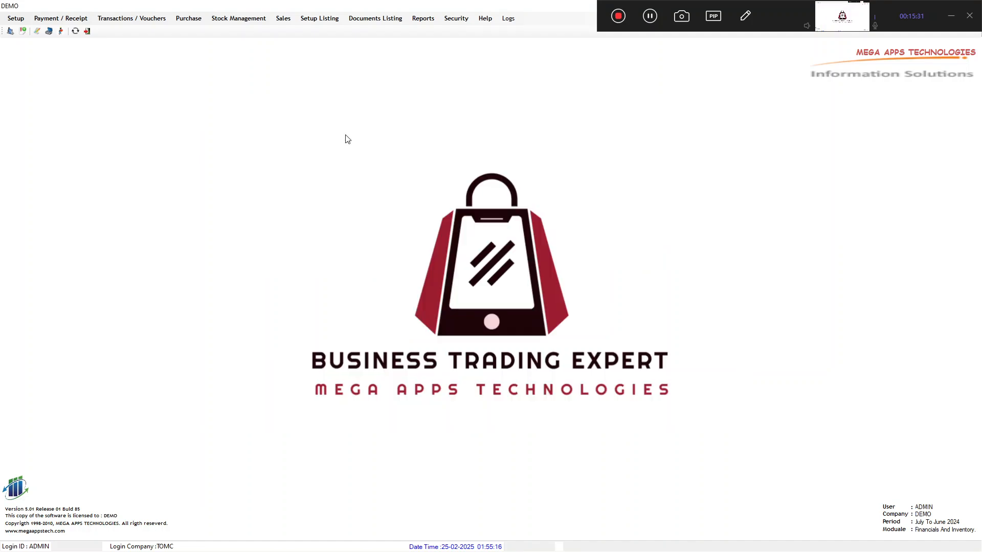
left_click(72, 18)
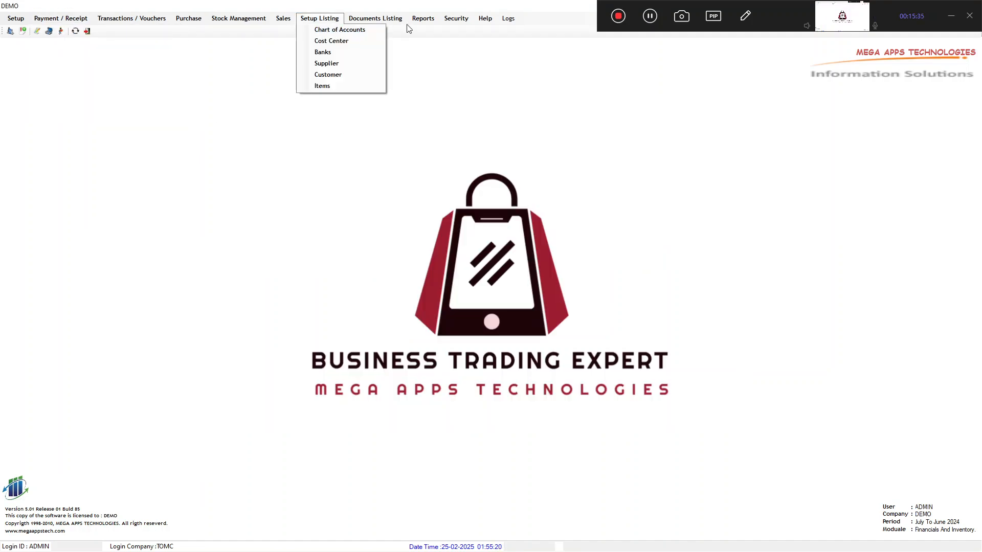
mouse_move(423, 18)
mouse_move(474, 113)
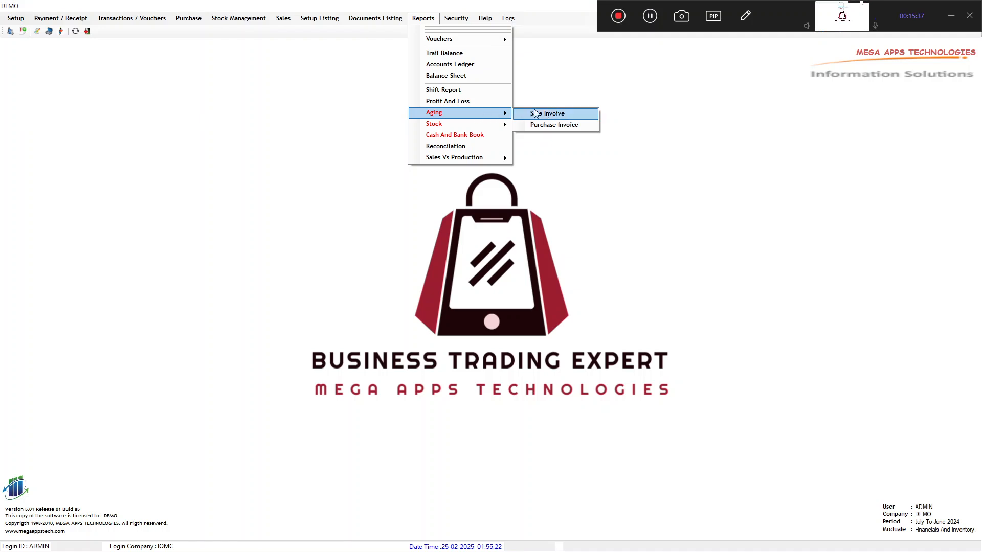
left_click(548, 124)
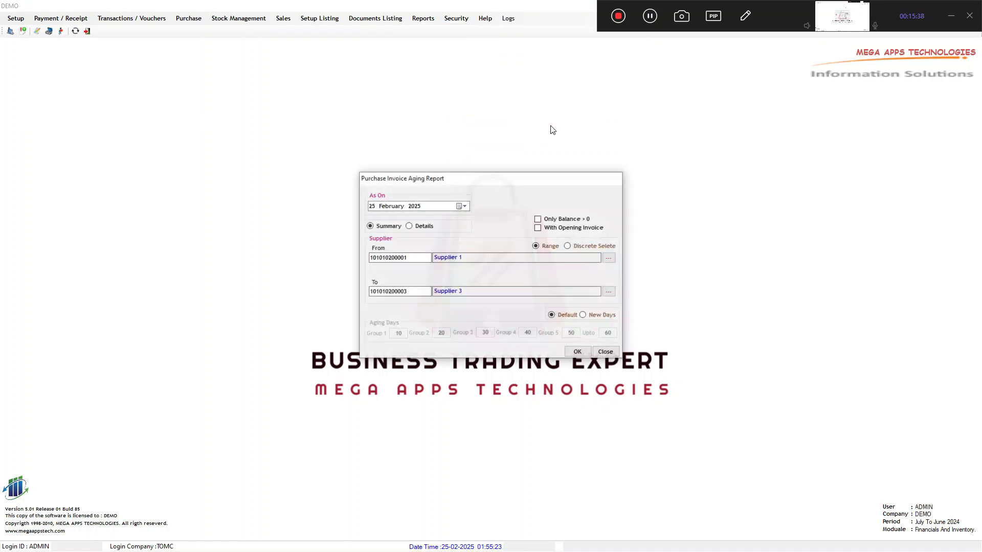
left_click(580, 353)
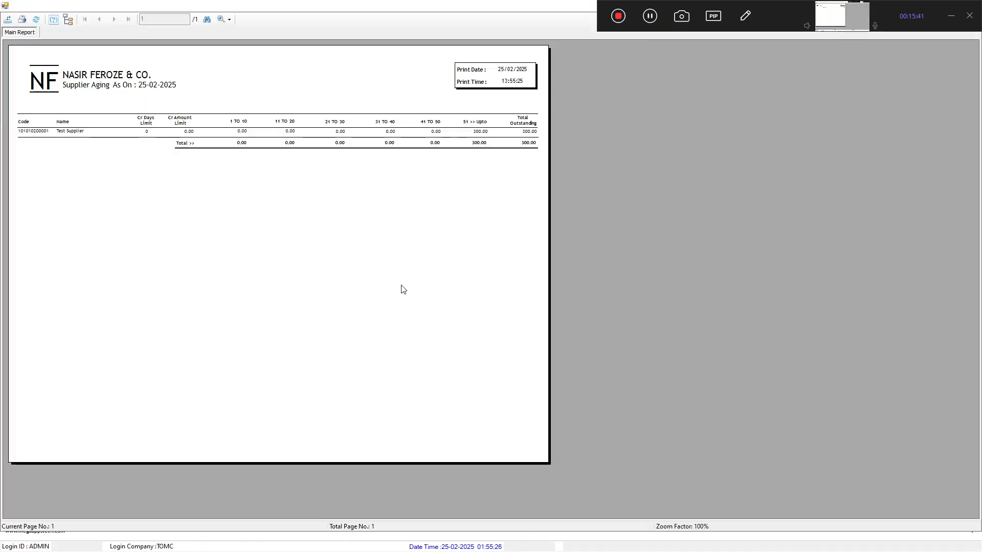
double_click(532, 7)
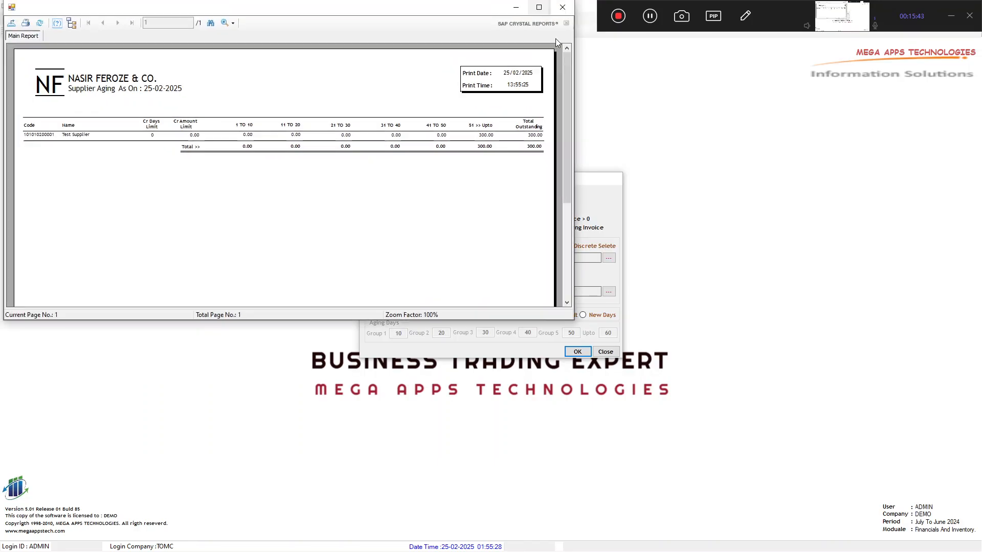
left_click(564, 7)
- Review the Purchase Invoice Aging Report in Details mode, then close the report and its options form
left_click(409, 226)
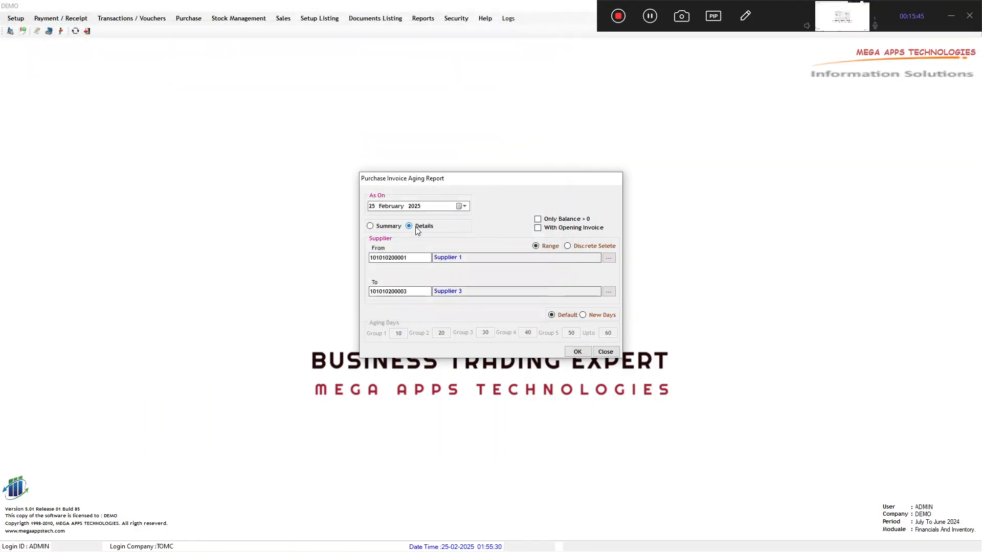
left_click(577, 352)
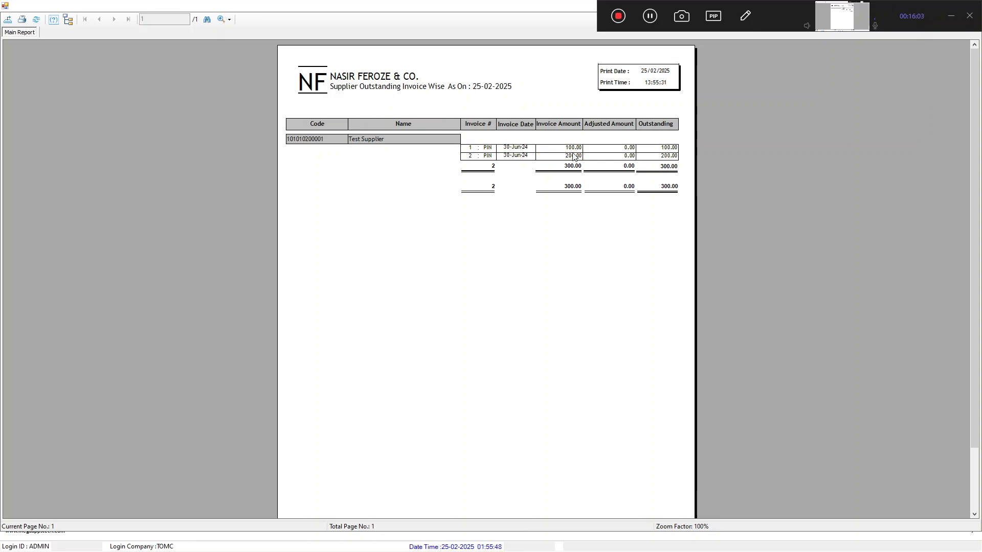
double_click(537, 6)
left_click(563, 7)
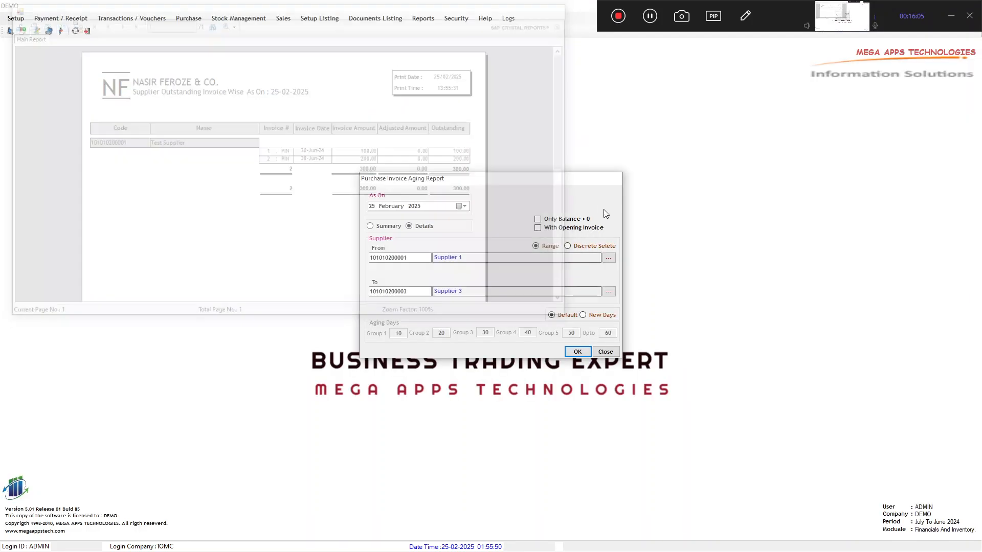
left_click(605, 352)
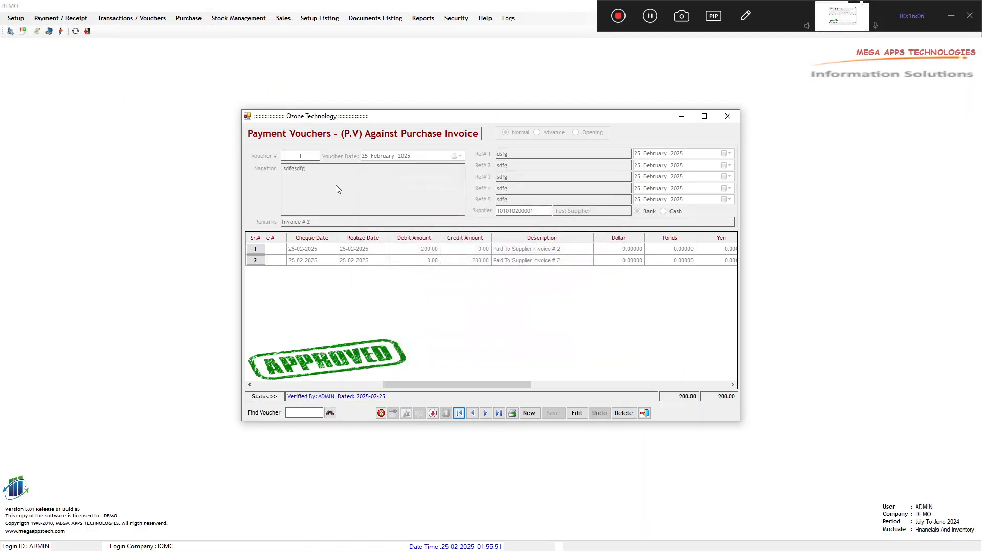
- Close the payment voucher form, open Purchase Invoice Knock-Off for Test Supplier and select the supplier's payment
left_click(646, 413)
left_click(82, 19)
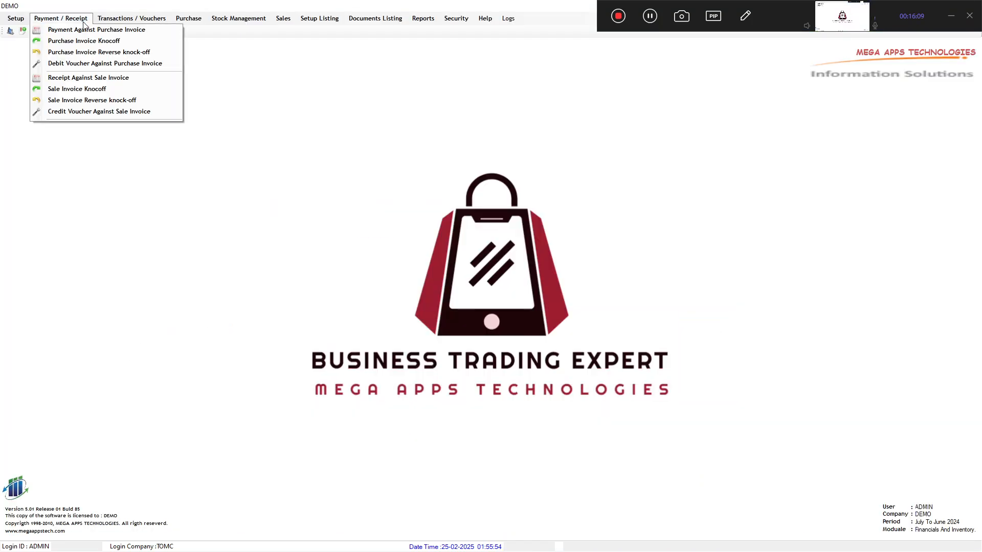
left_click(95, 45)
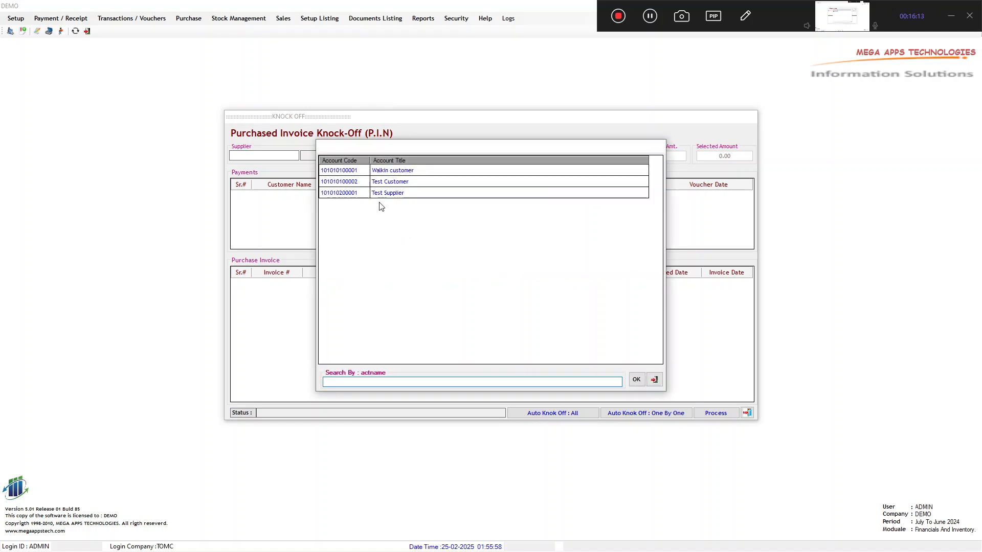
double_click(378, 192)
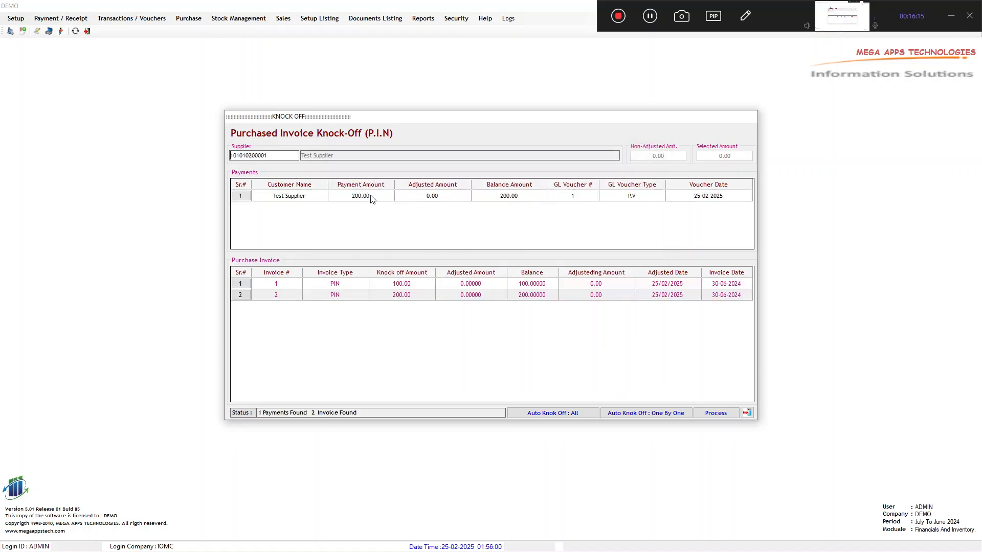
left_click(371, 200)
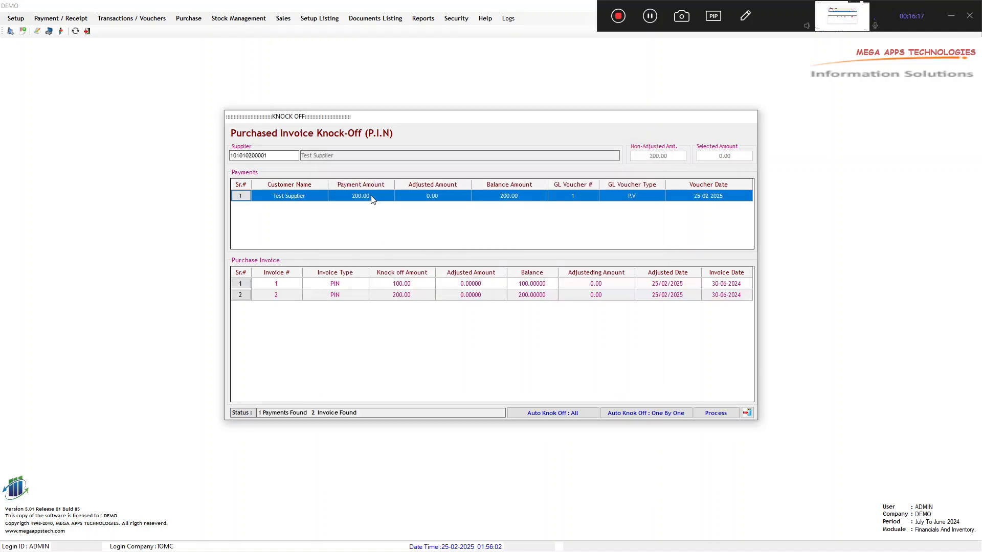
- Set the adjusting amount to 50 for purchase invoice 1 and 150 for purchase invoice 2
left_click(408, 285)
left_click(416, 291)
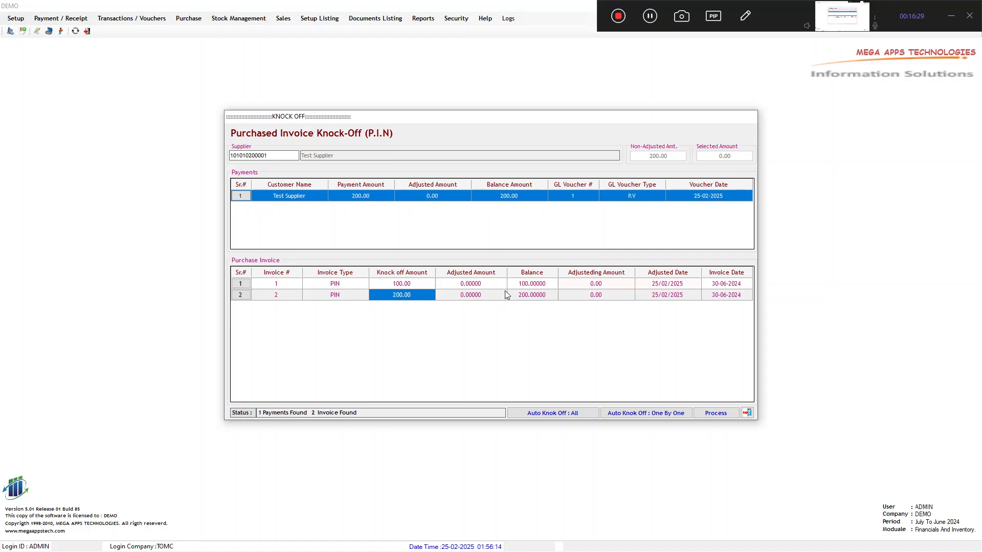
left_click(422, 284)
left_click(593, 285)
type("5")
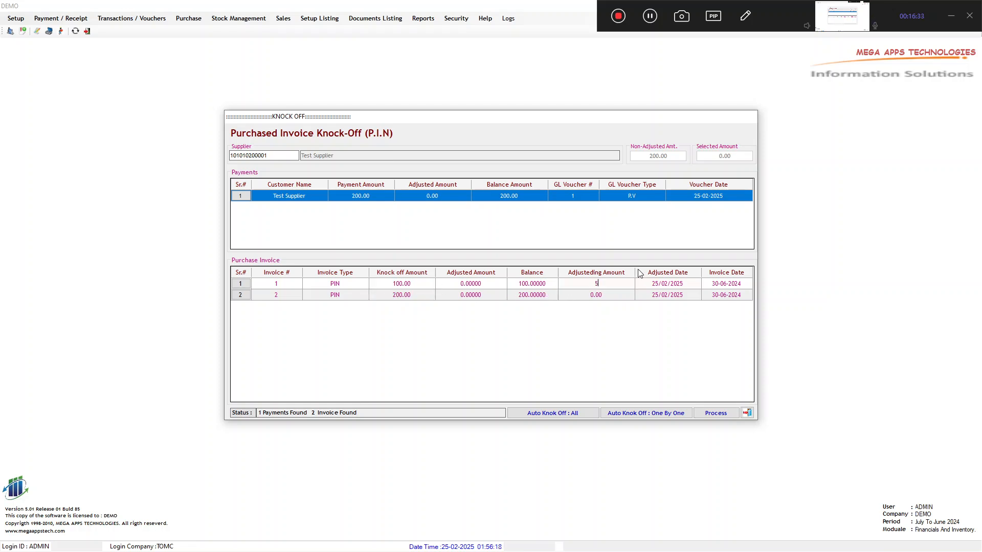
type("0")
key("Return")
type("15")
- Process the purchase invoice knock-off, confirm it and close the knock-off form
left_click(713, 414)
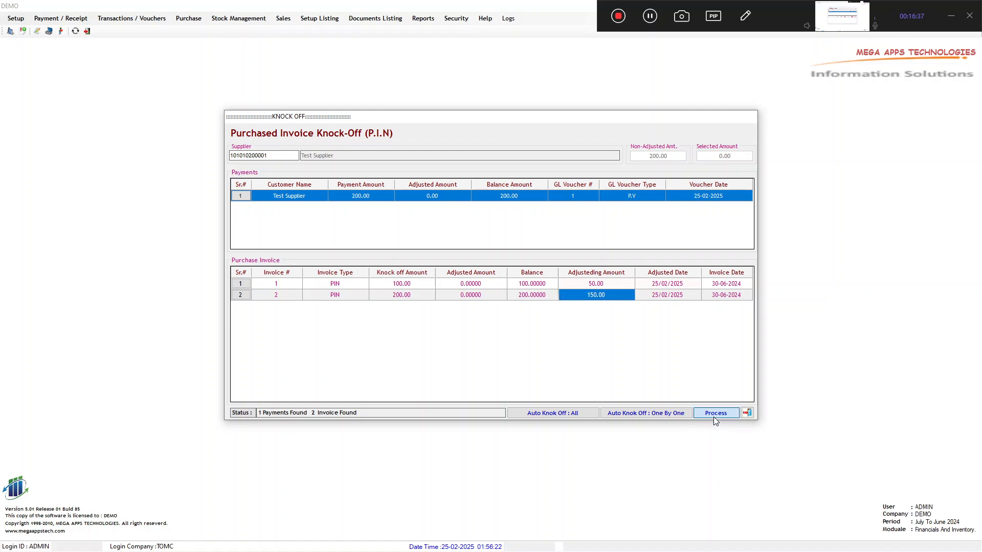
left_click(485, 306)
left_click(529, 306)
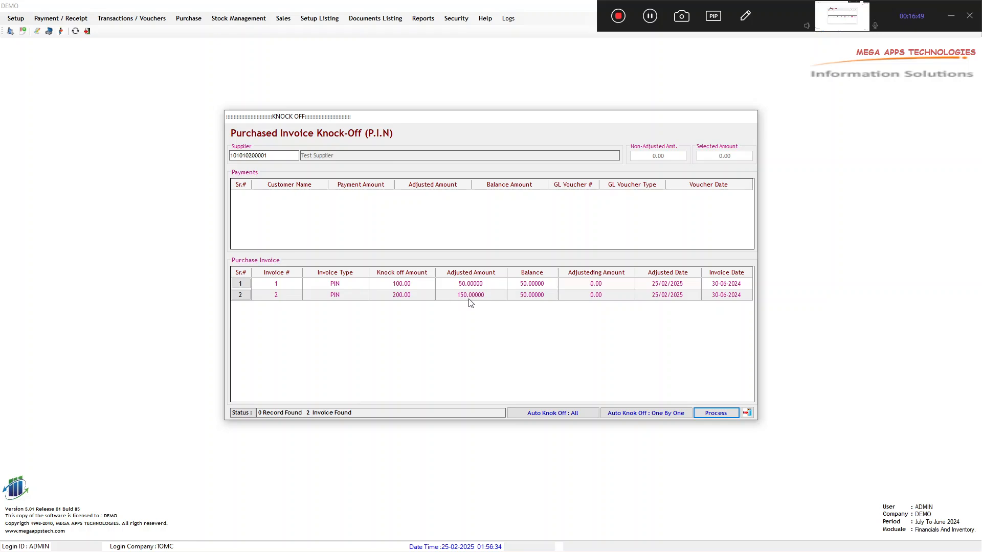
left_click(748, 412)
key("alt+Tab")
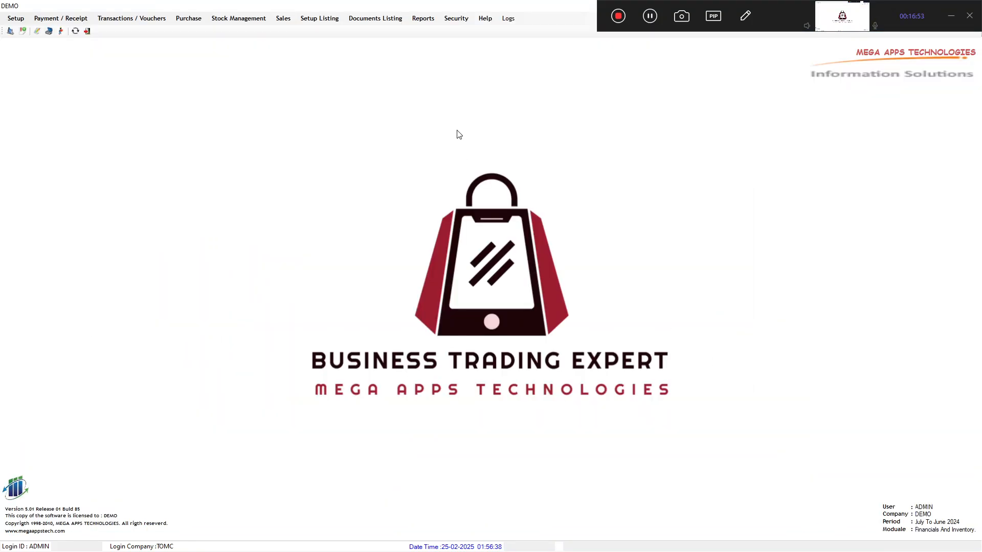
- Review the Purchase Invoice Aging Report in Details mode at 200% zoom after the knock-off, then close the report and its options form
left_click(423, 18)
mouse_move(464, 113)
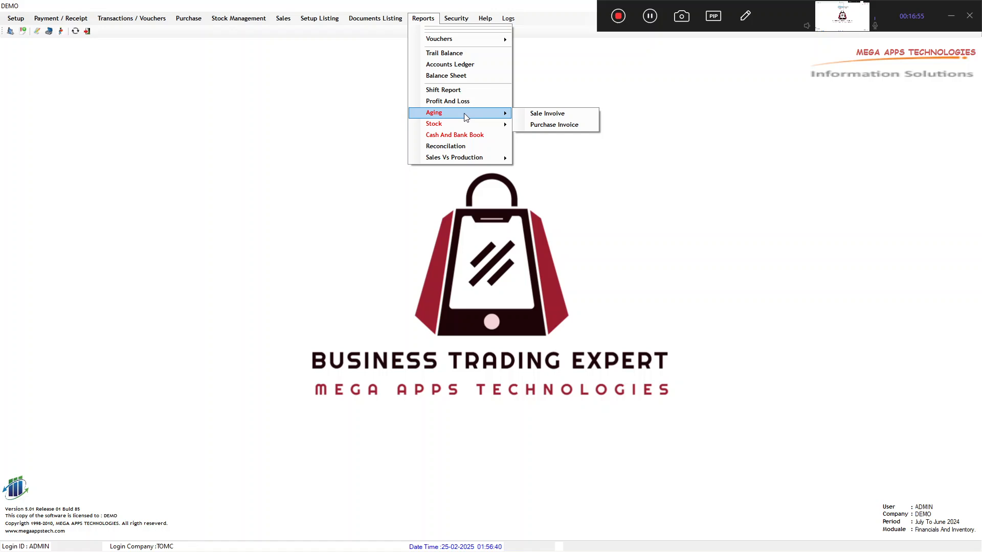
left_click(537, 125)
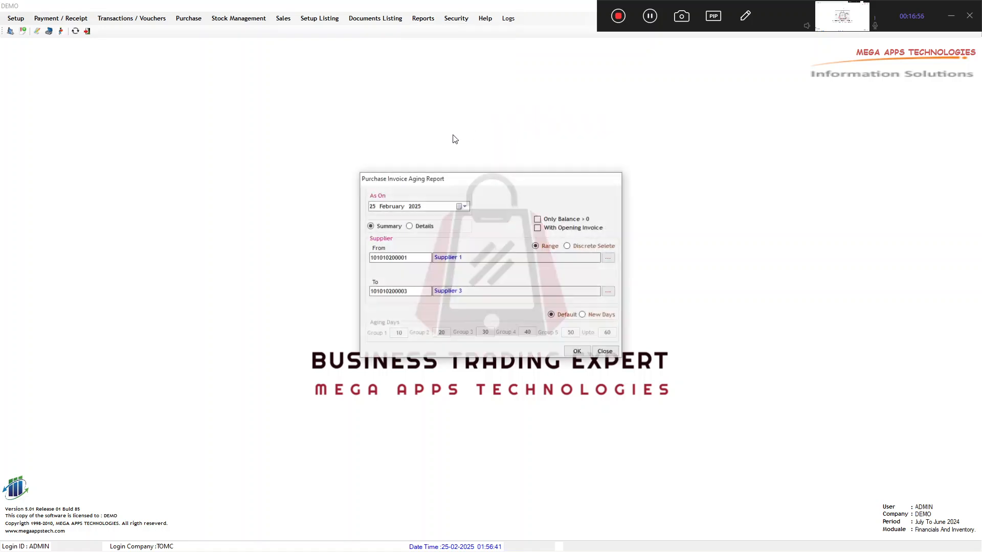
left_click(568, 351)
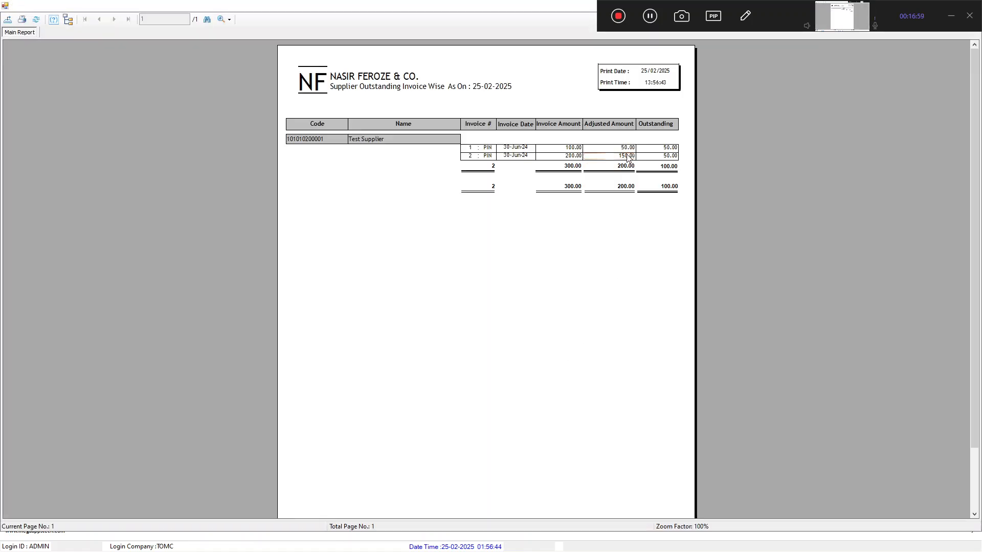
left_click(224, 20)
left_click(253, 76)
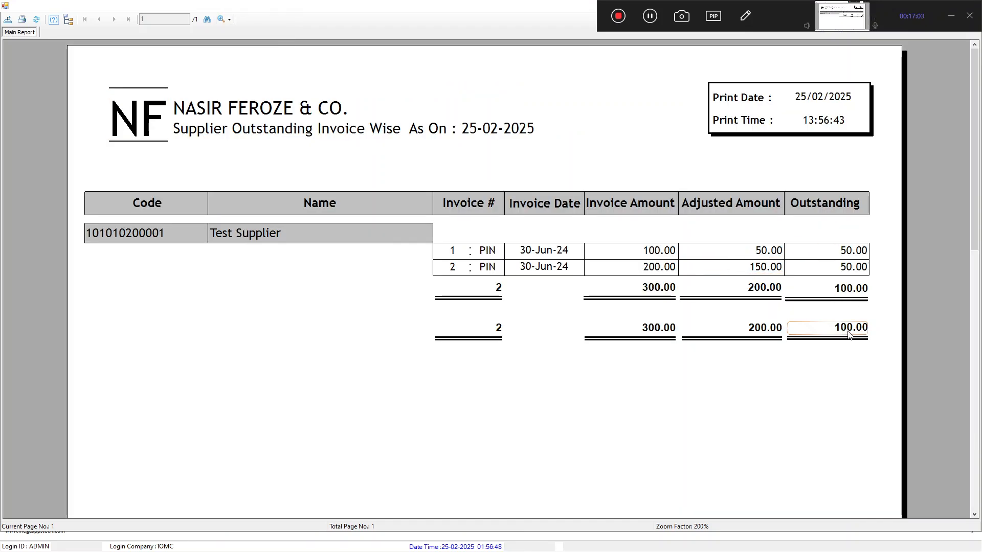
double_click(499, 12)
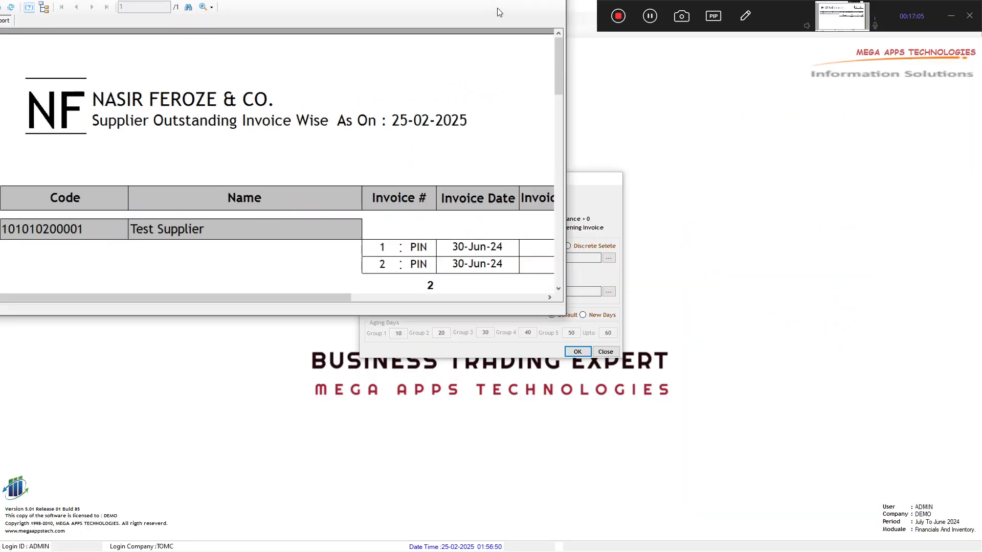
left_click(558, 7)
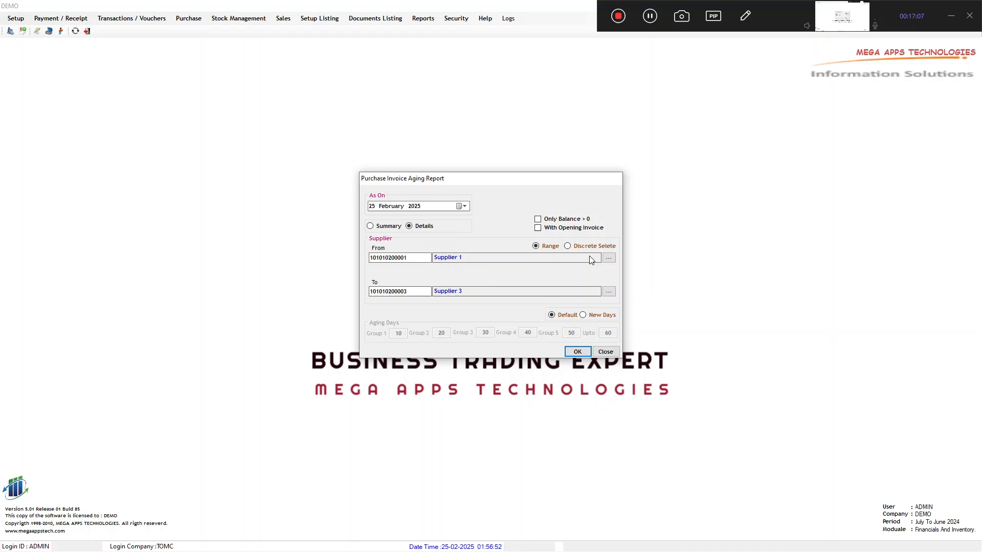
left_click(604, 352)
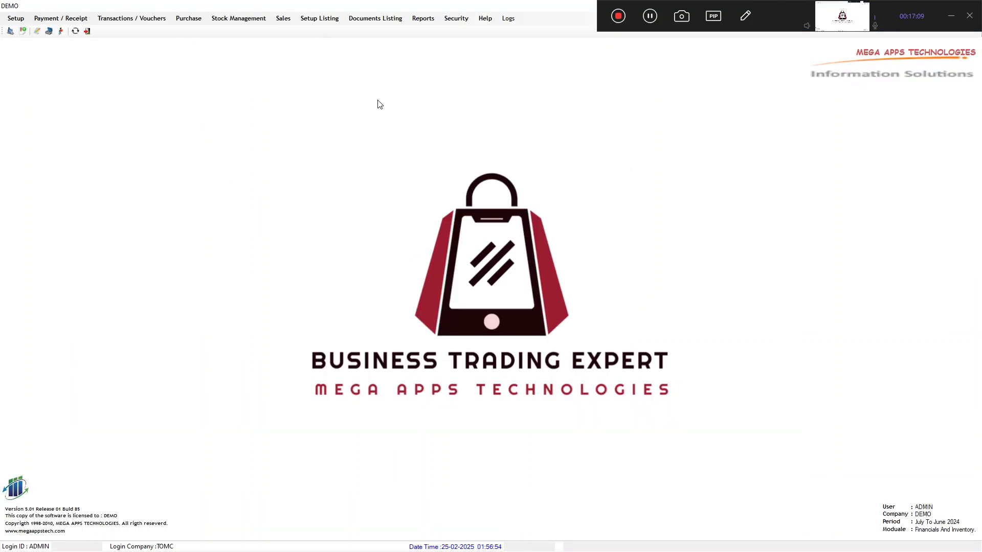
left_click(136, 22)
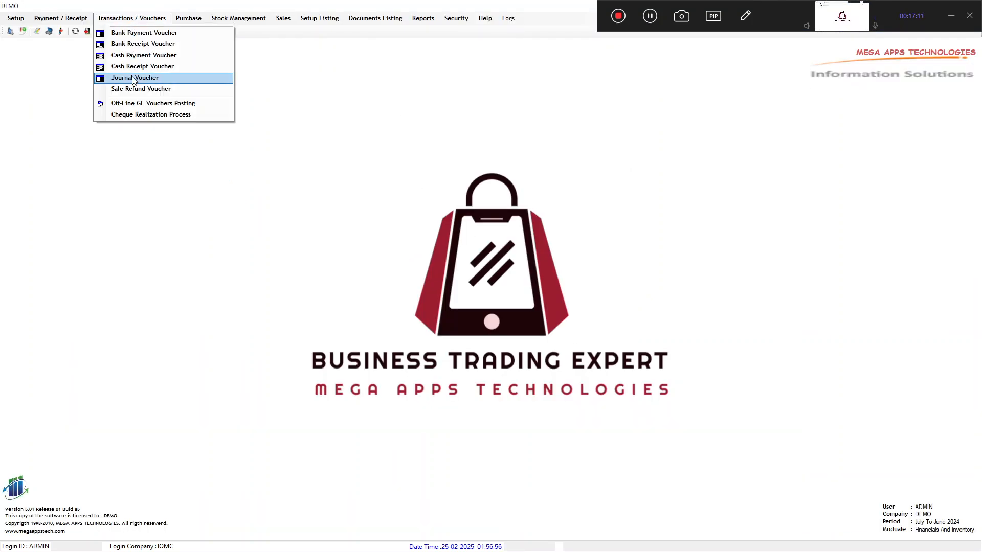
mouse_move(187, 23)
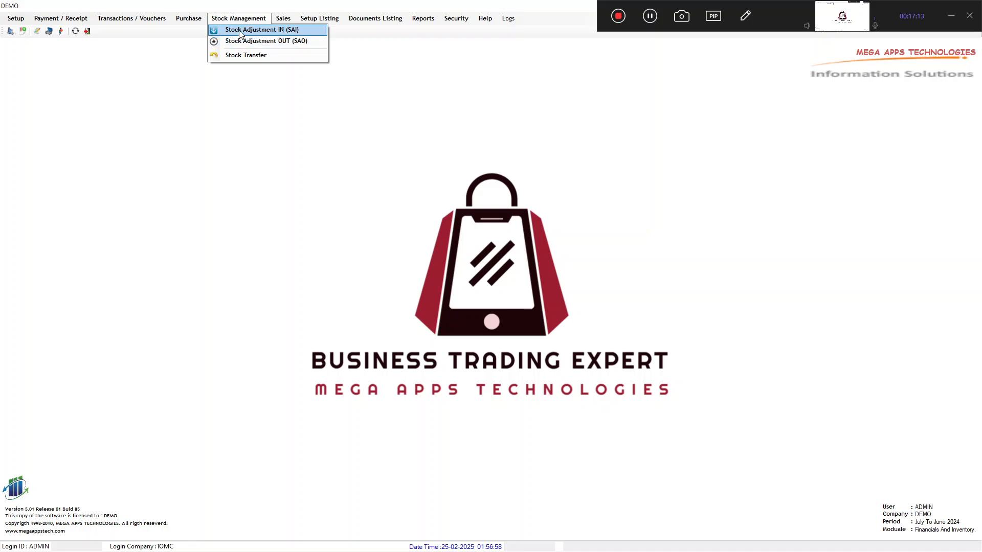
mouse_move(134, 19)
mouse_move(65, 18)
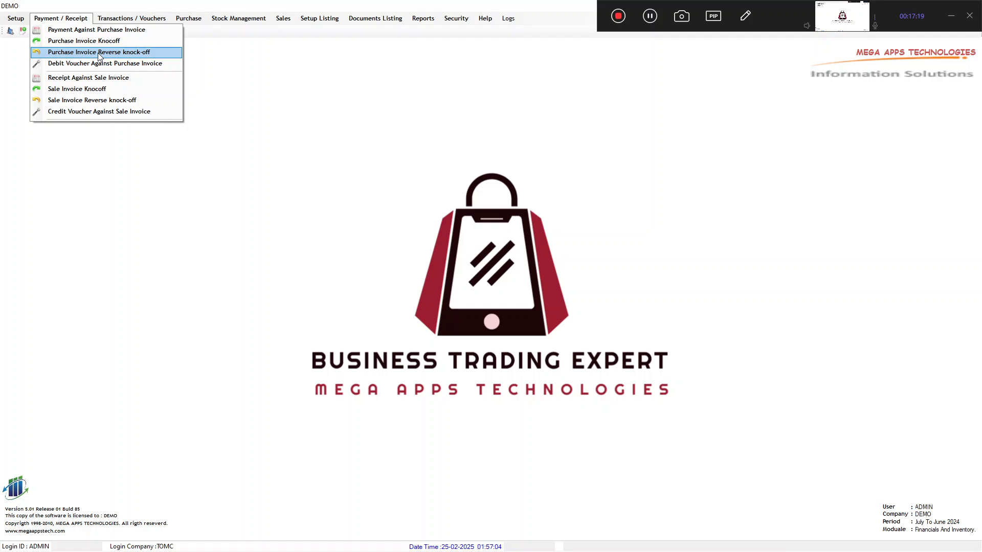
left_click(299, 115)
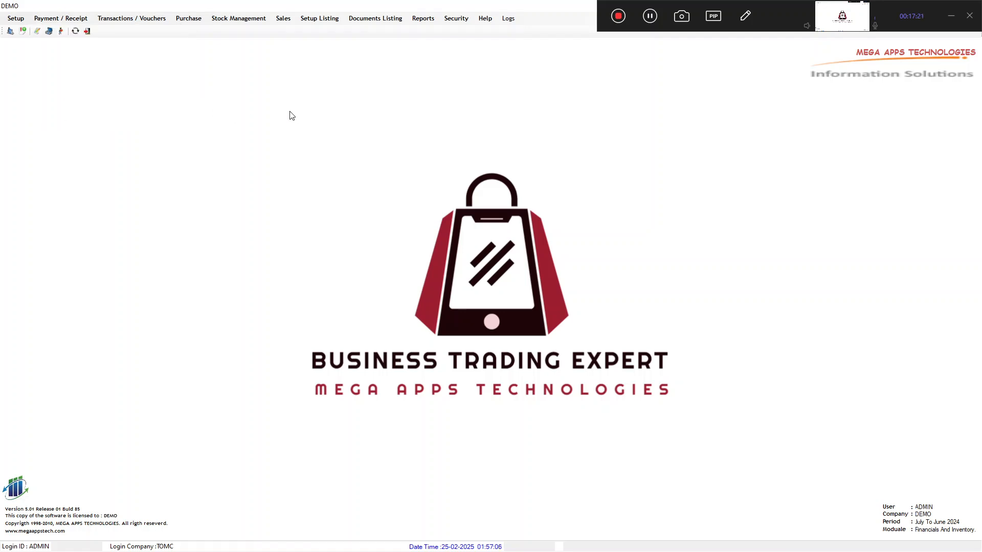